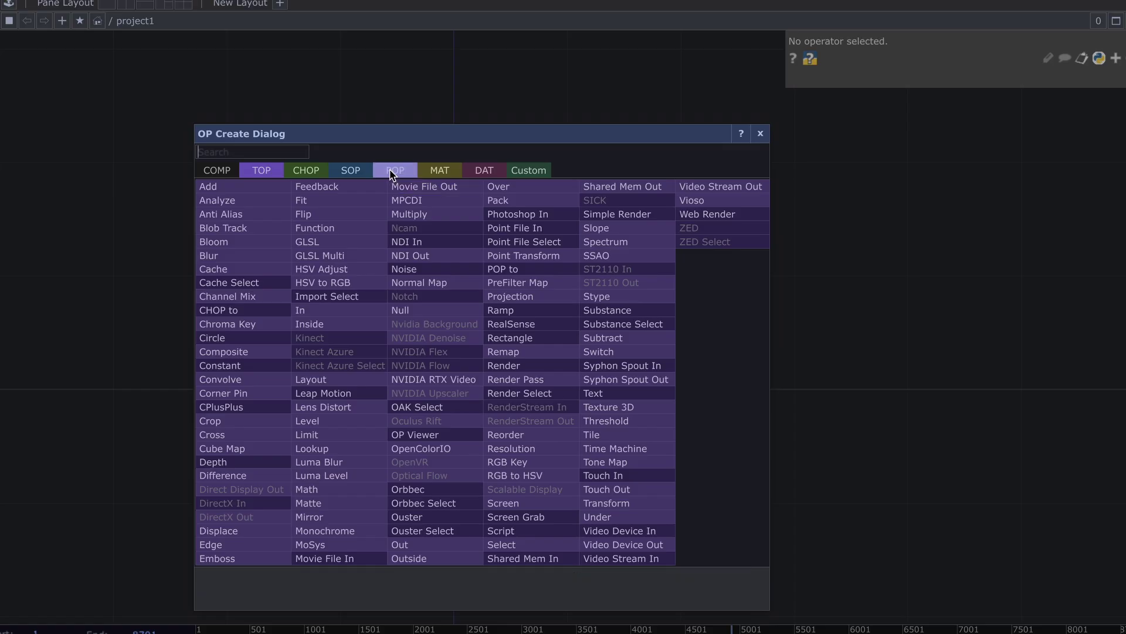
# Add a Point Generator POP to the empty network.
pyautogui.click(395, 173)
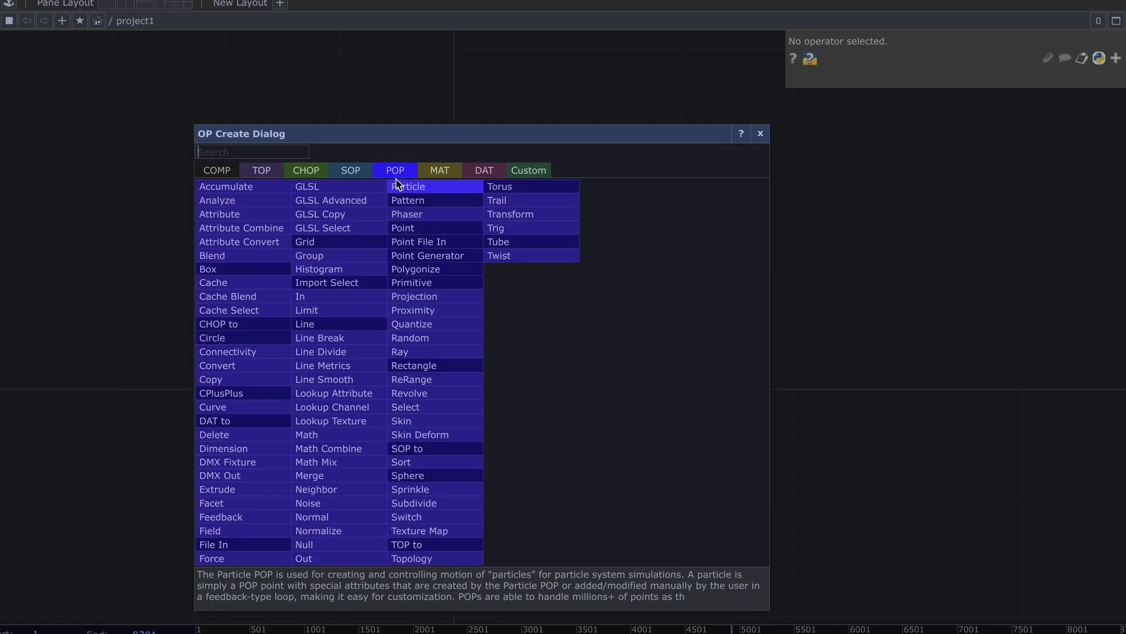
pyautogui.click(430, 261)
pyautogui.click(529, 340)
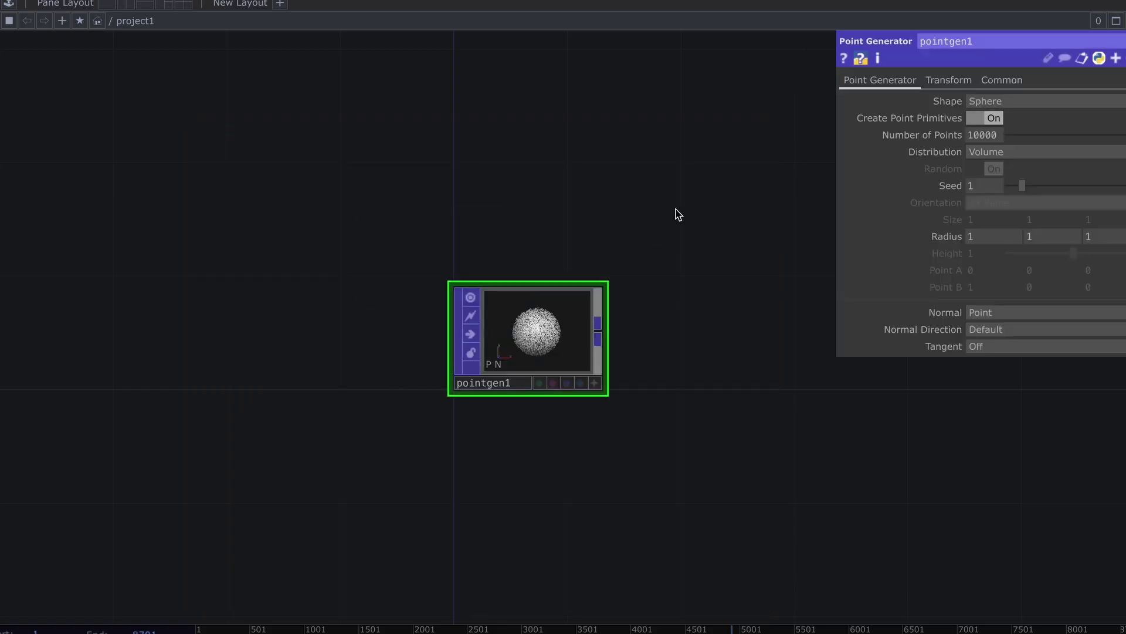
pyautogui.moveTo(622, 207); pyautogui.dragTo(492, 206)
# Set the point generator's shape to Torus and its distribution to Surface.
pyautogui.click(985, 102)
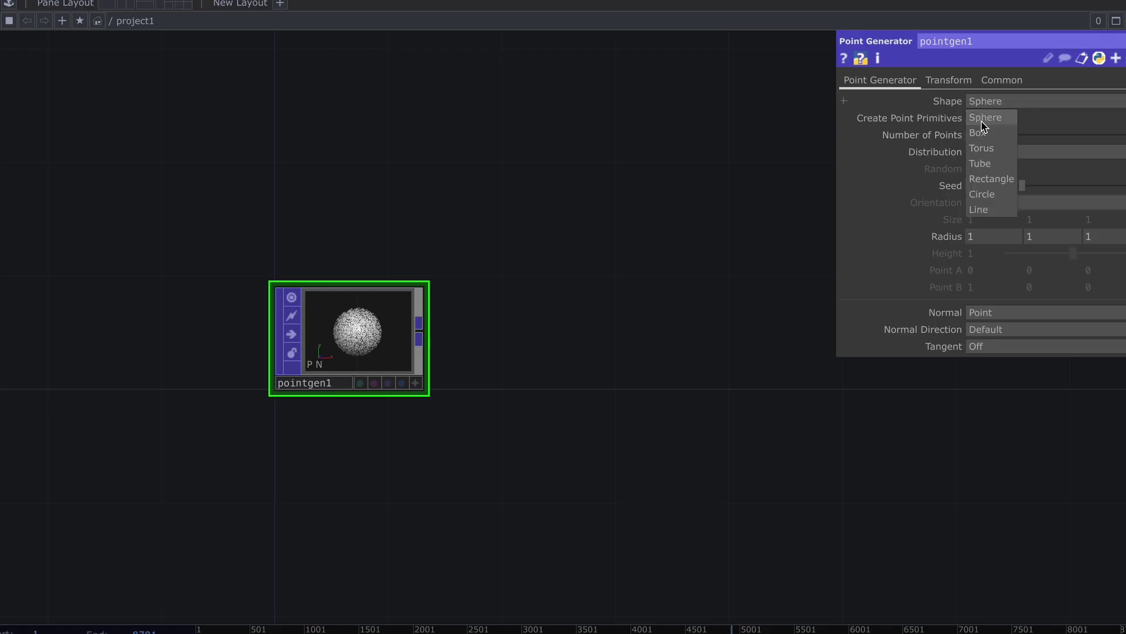
pyautogui.click(989, 151)
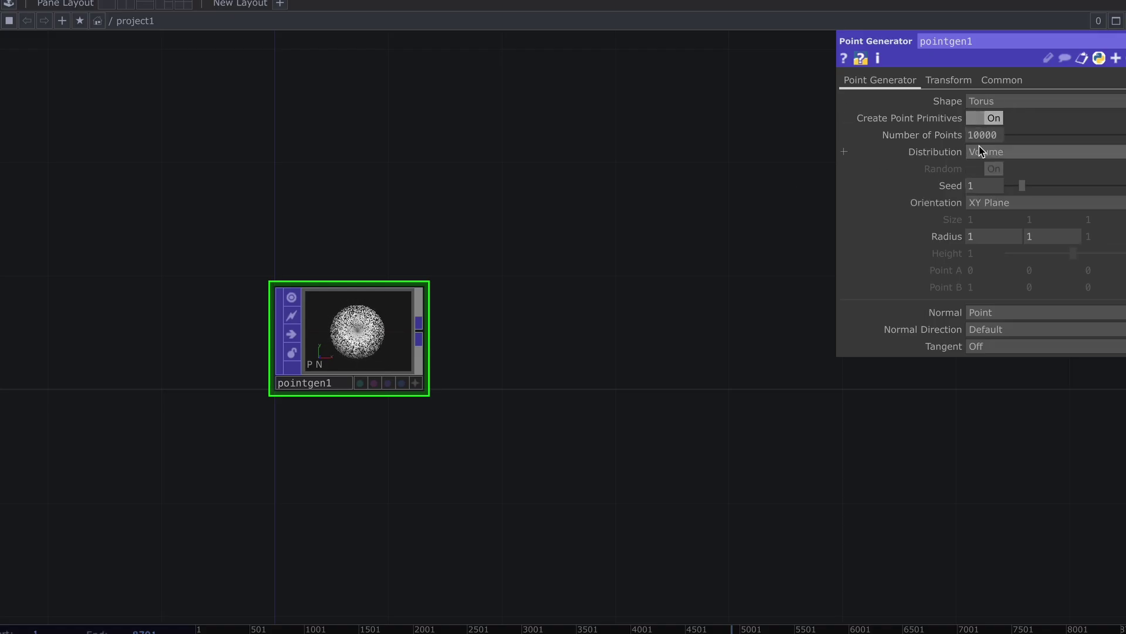
pyautogui.click(986, 151)
pyautogui.click(996, 180)
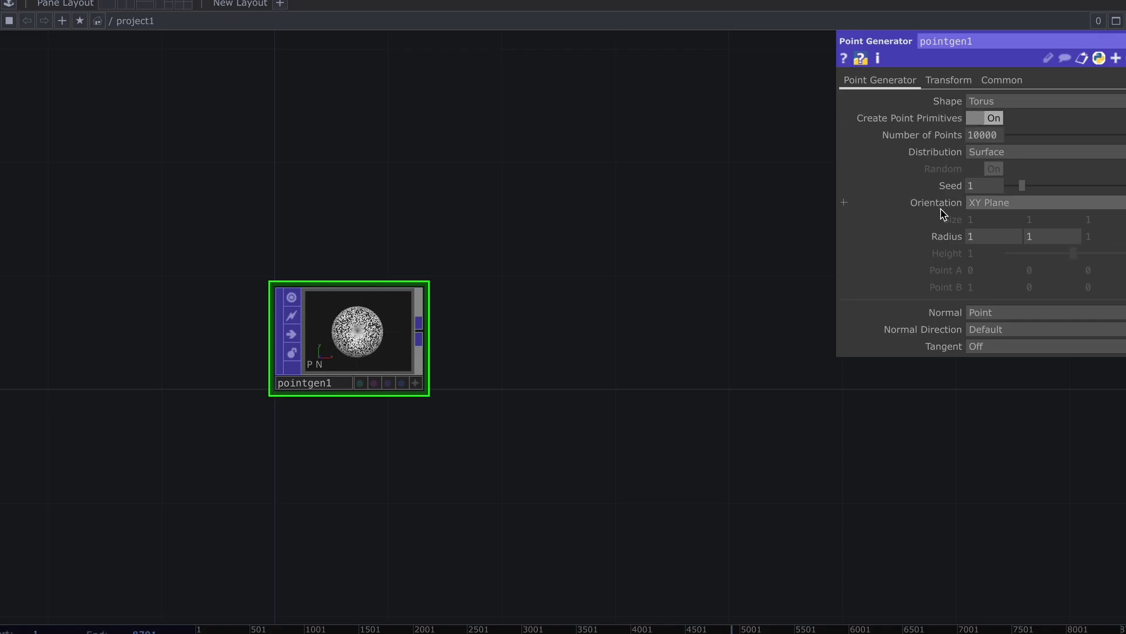
# Set the torus radii to 1.2 and 1.084, inspecting the shape in the node's viewer.
pyautogui.click(416, 383)
pyautogui.moveTo(397, 339); pyautogui.dragTo(360, 341)
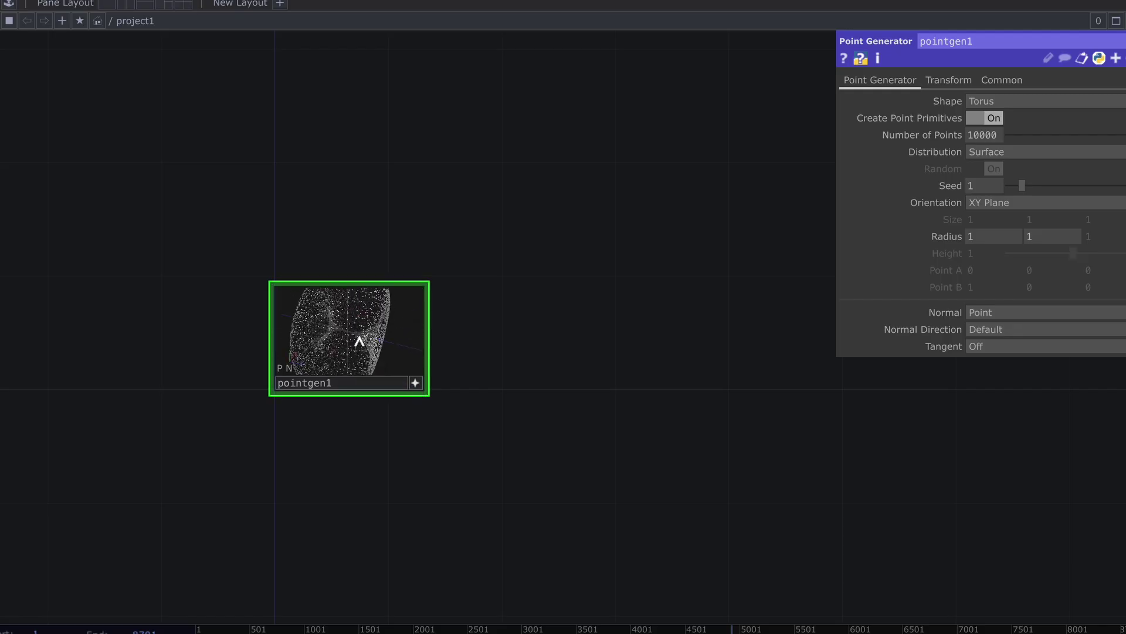
pyautogui.click(415, 383)
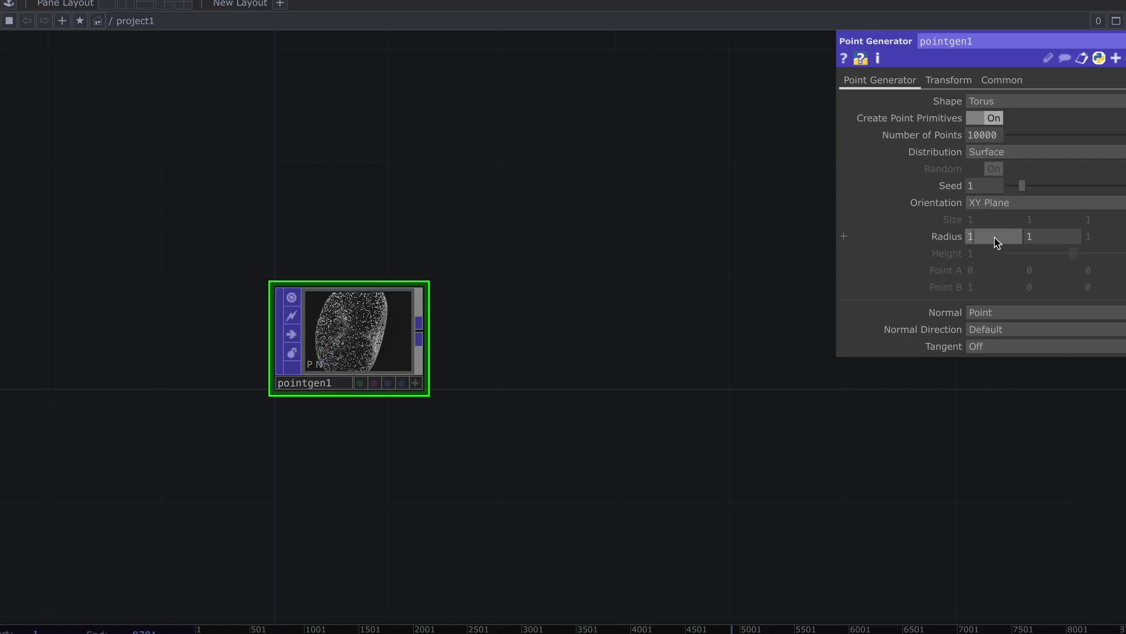
pyautogui.press('Return')
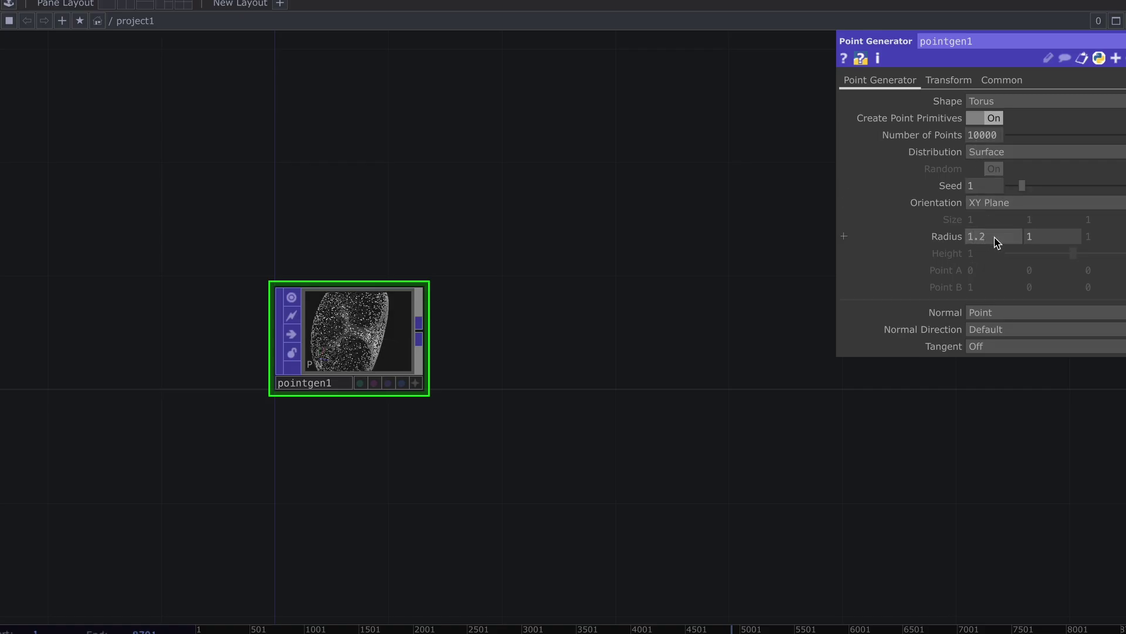
pyautogui.click(415, 383)
pyautogui.moveTo(377, 360); pyautogui.dragTo(353, 355)
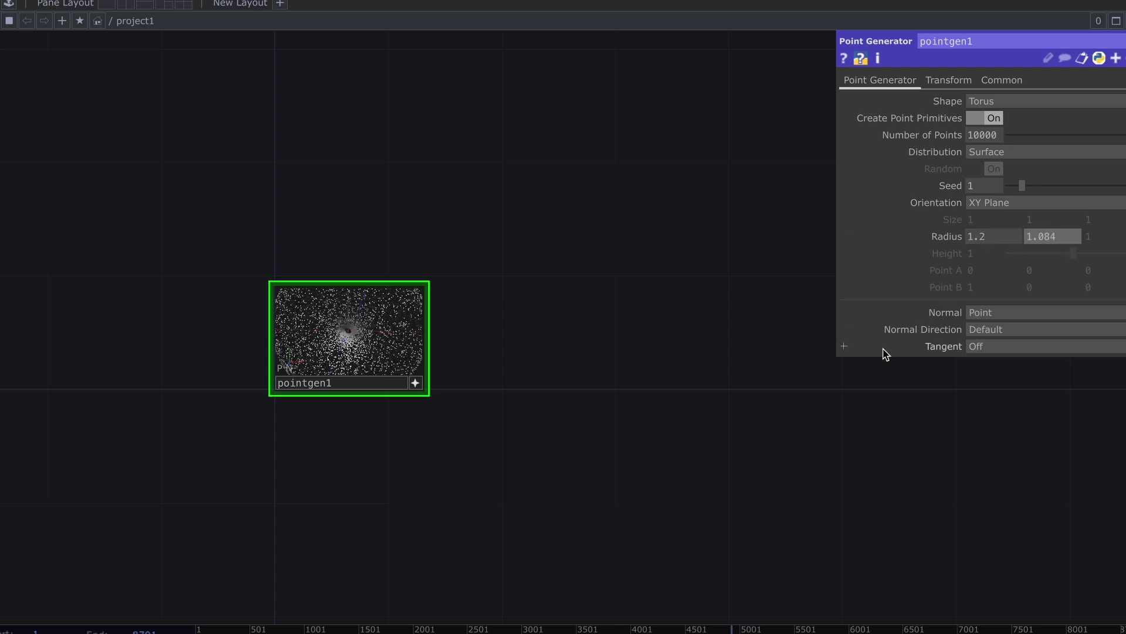
pyautogui.click(416, 383)
# Append a Transform POP after the point generator and set its X rotation to 90.
pyautogui.moveTo(577, 327); pyautogui.dragTo(419, 332)
pyautogui.rightClick(261, 336)
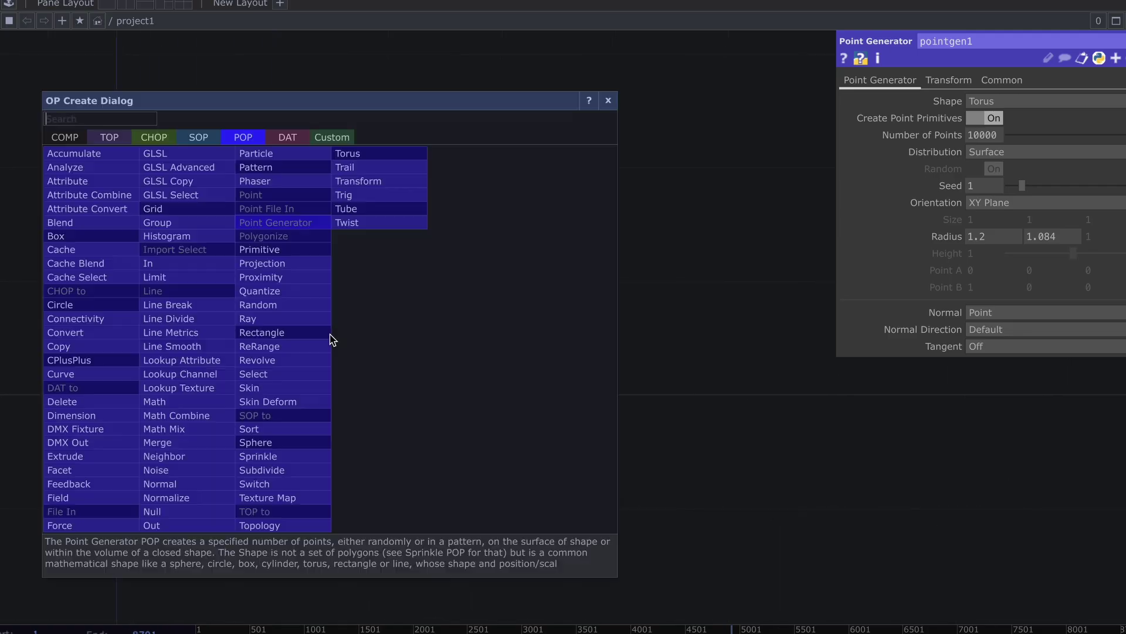
pyautogui.click(390, 196)
pyautogui.click(412, 334)
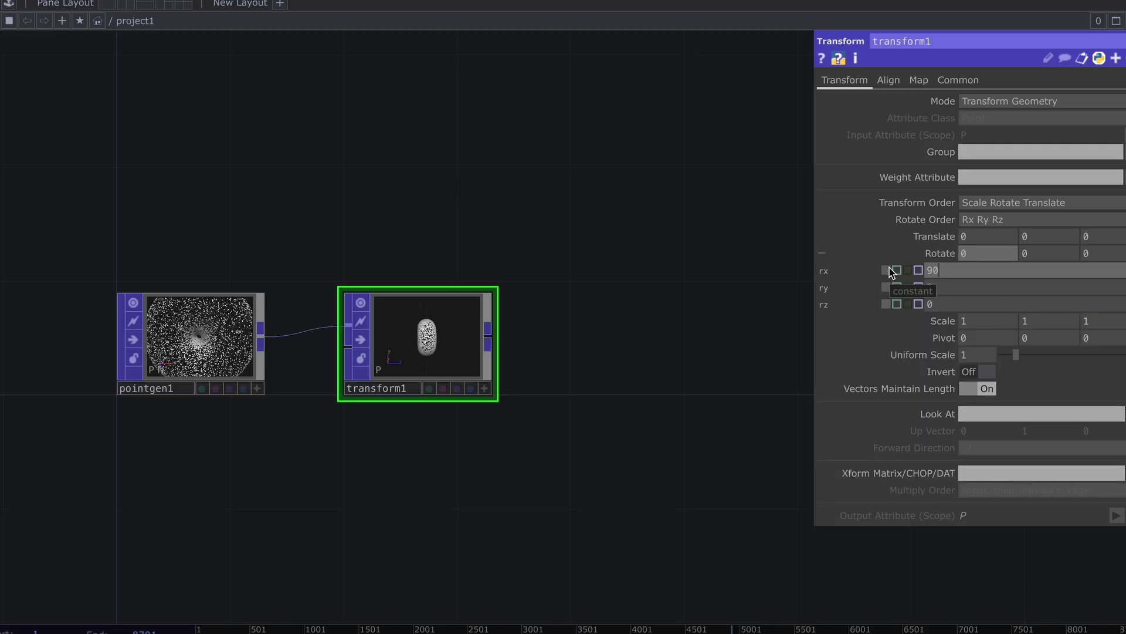
pyautogui.click(484, 388)
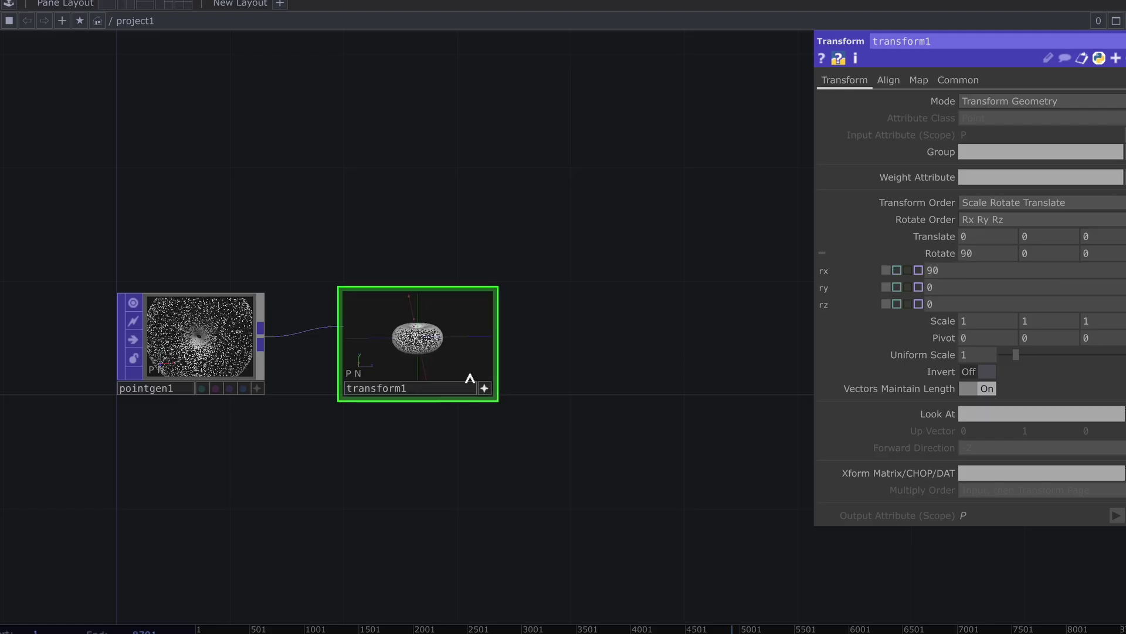
pyautogui.scroll(4, 420, 333)
pyautogui.click(484, 388)
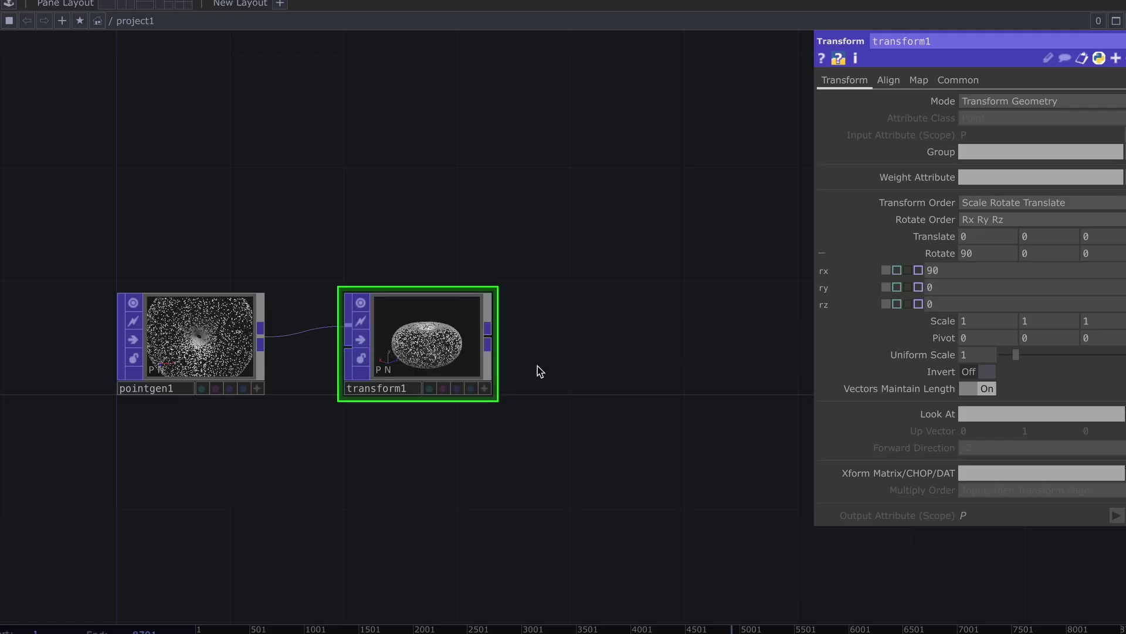
# Append a Noise POP after the Transform node.
pyautogui.moveTo(574, 332); pyautogui.dragTo(360, 322)
pyautogui.press('Tab')
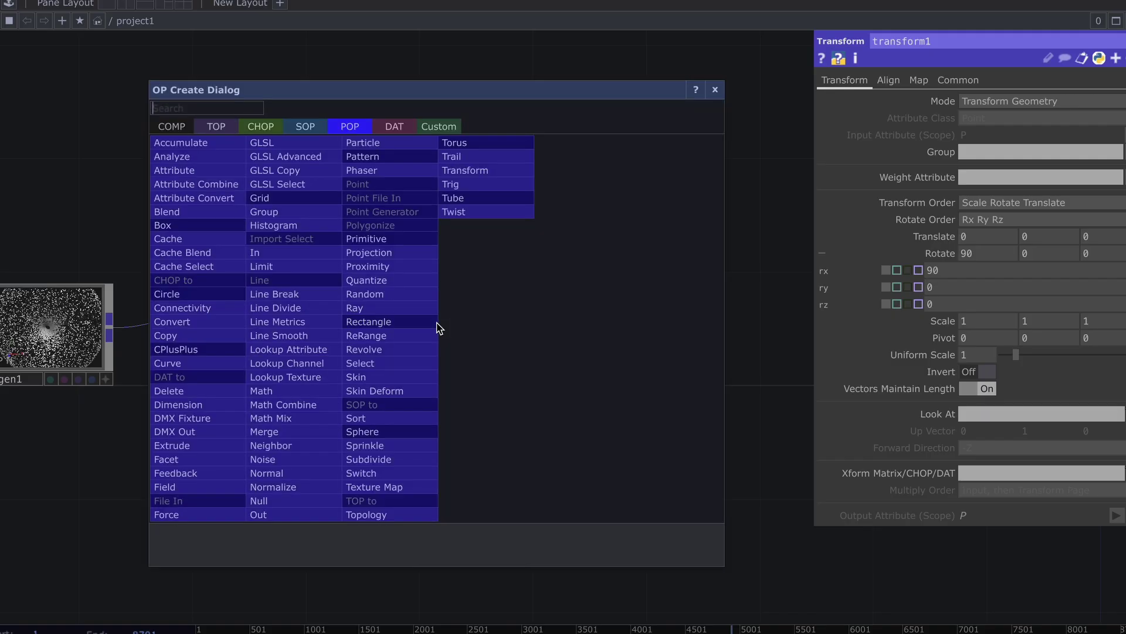
pyautogui.write('noise')
pyautogui.click(288, 459)
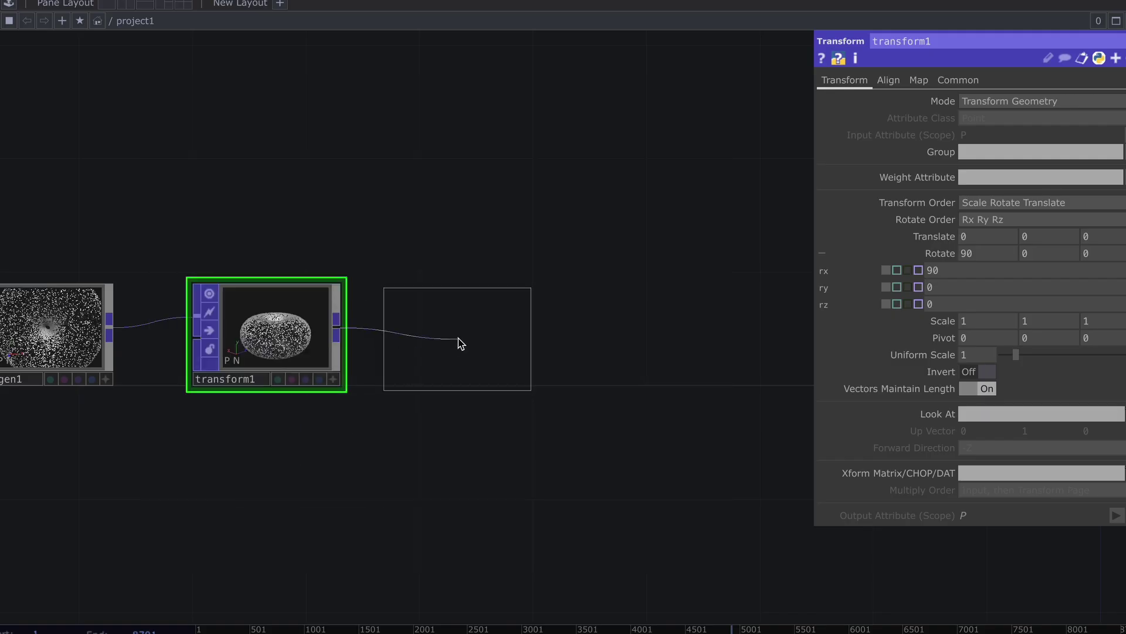
pyautogui.click(461, 338)
# Animate the noise by setting its Z translate to the expression absTime.seconds.
pyautogui.scroll(2, 474, 331)
pyautogui.scroll(5, 474, 331)
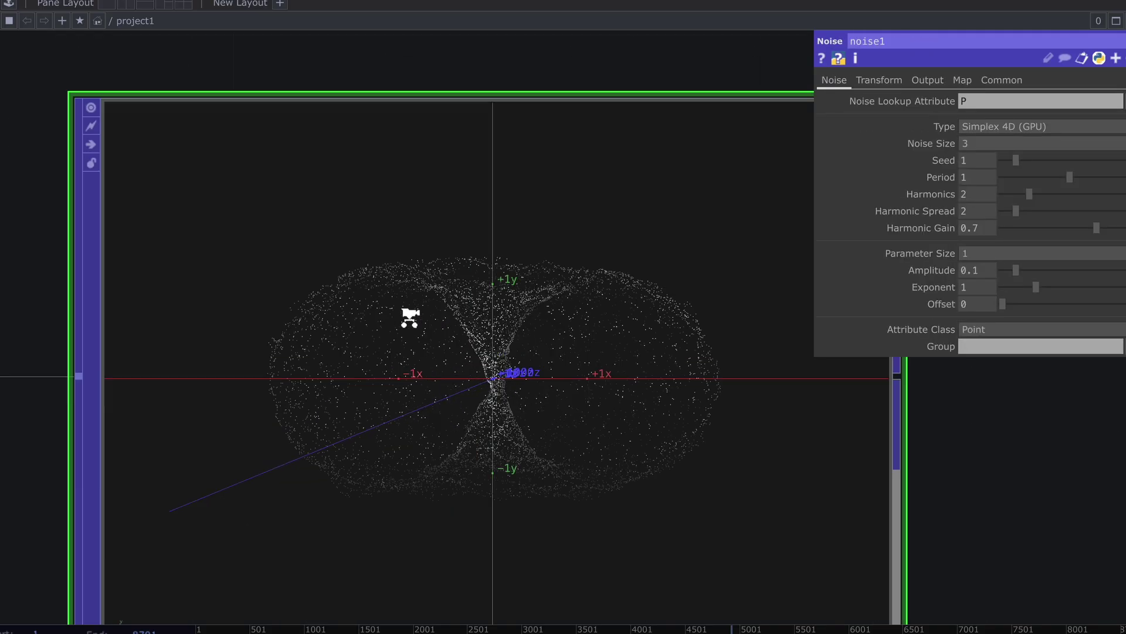
pyautogui.scroll(-3, 415, 327)
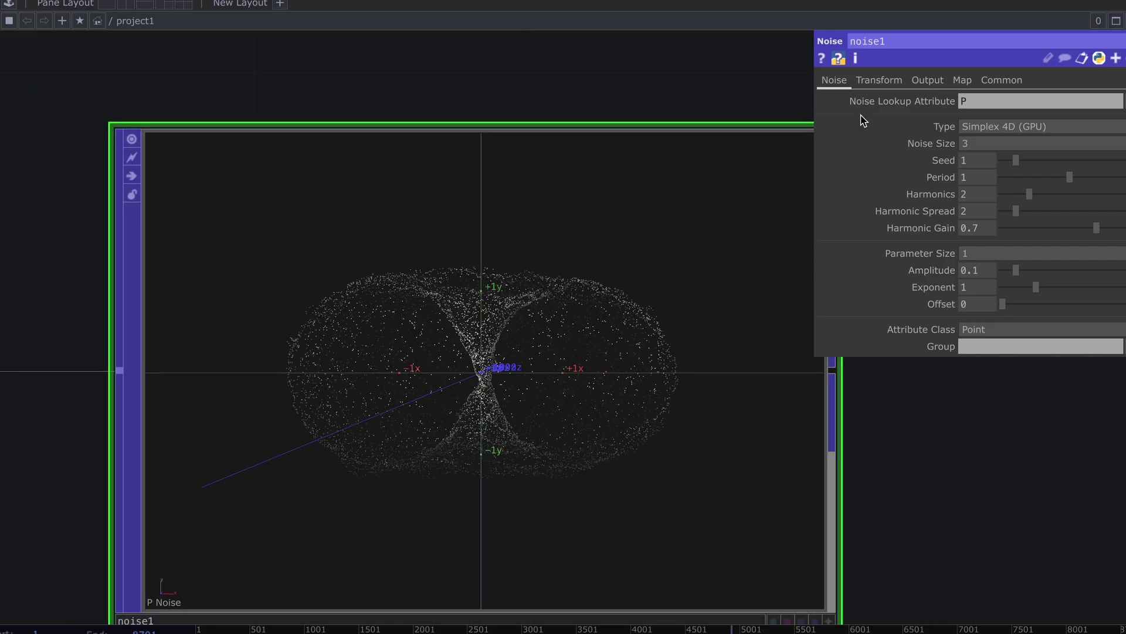
pyautogui.click(876, 82)
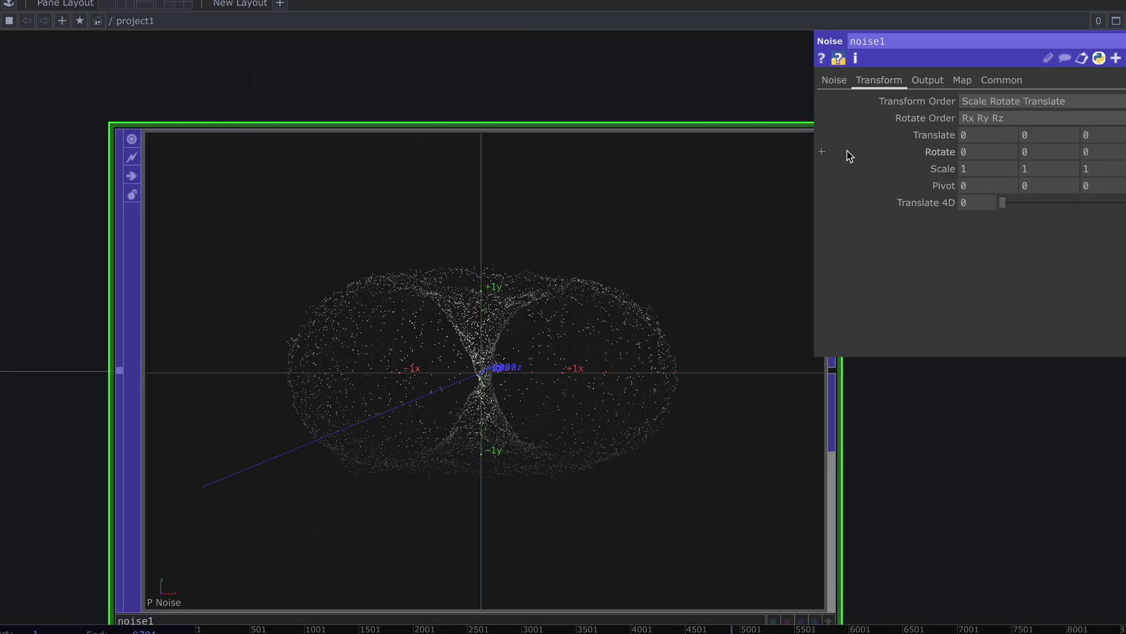
pyautogui.click(929, 136)
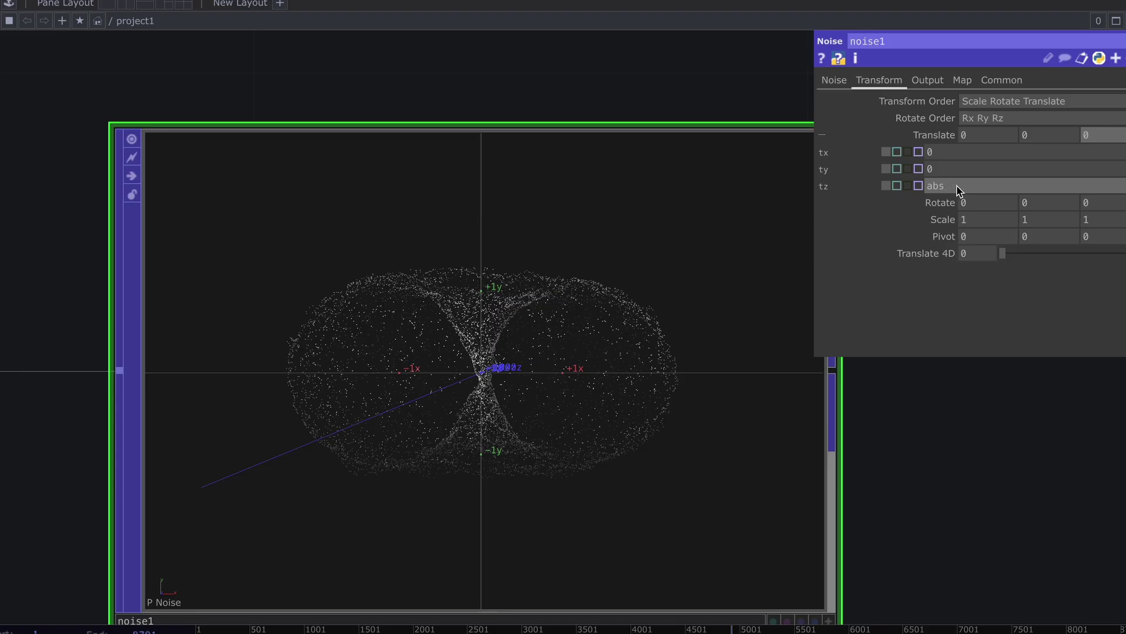
pyautogui.write('ime.seconds')
pyautogui.press('Return')
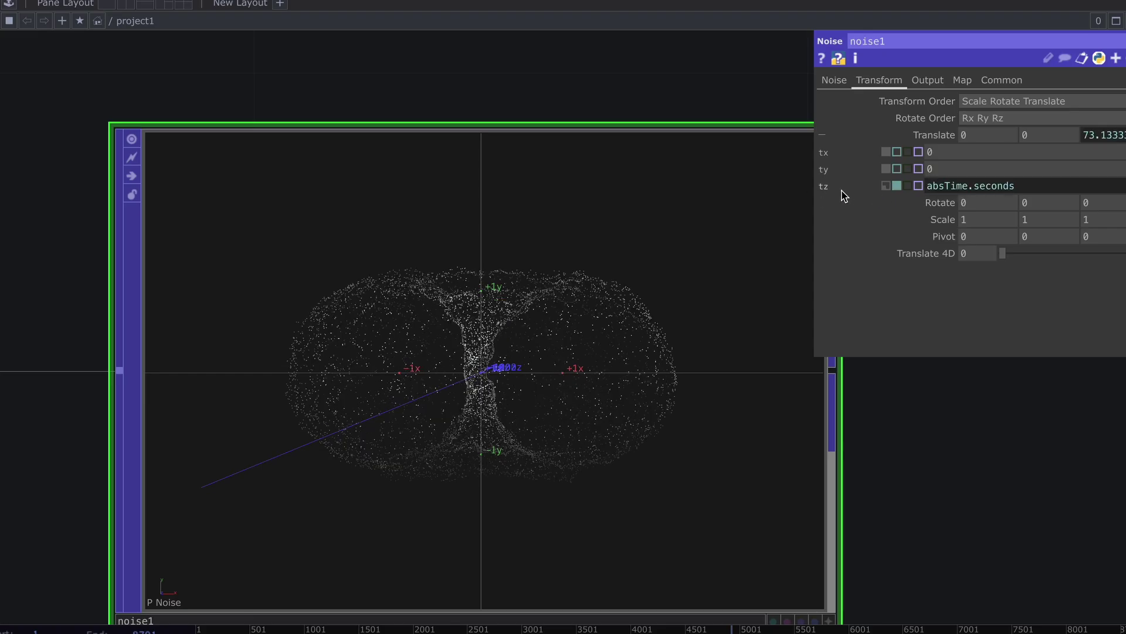
# Slow the noise animation by extending the Z translate expression to absTime.seconds * 0.2.
pyautogui.click(1037, 187)
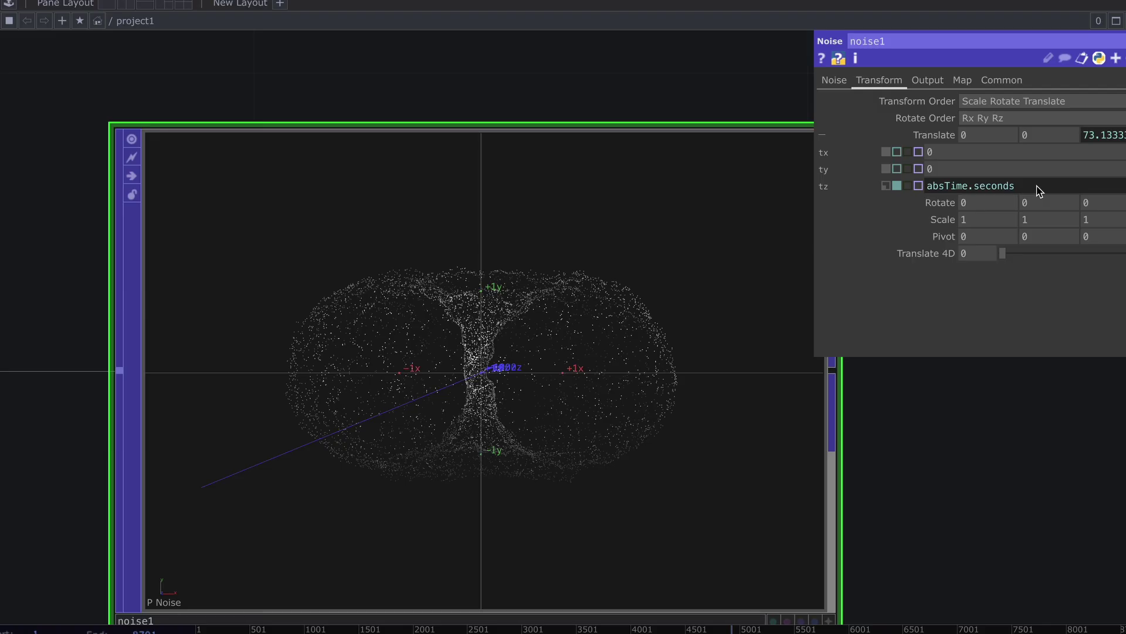
pyautogui.moveTo(968, 519); pyautogui.dragTo(944, 511)
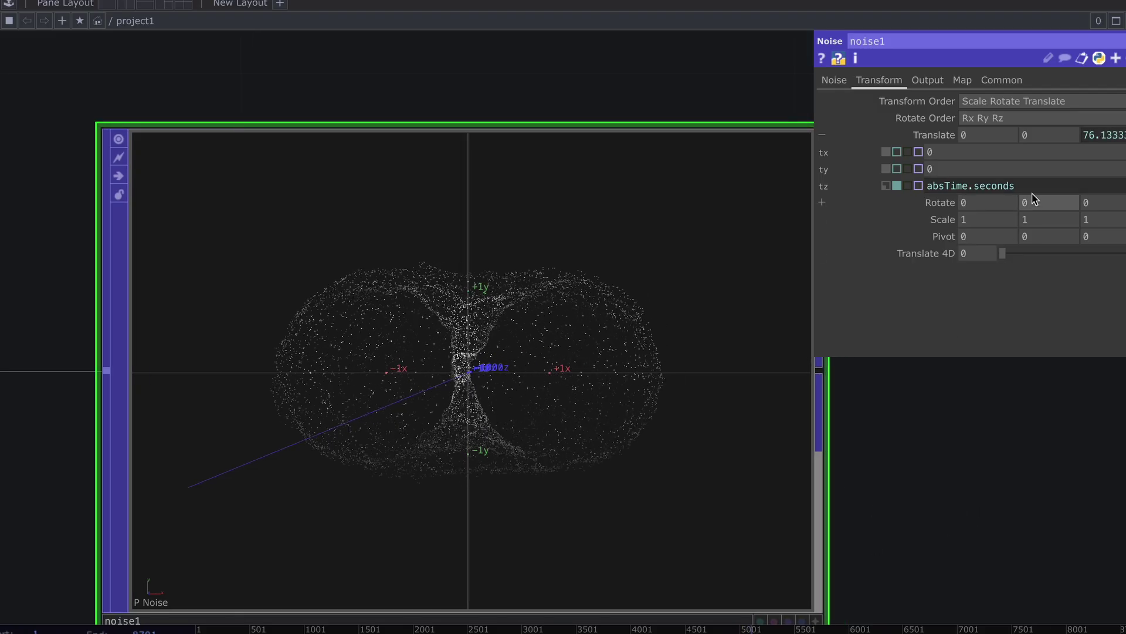
pyautogui.write('* 0.')
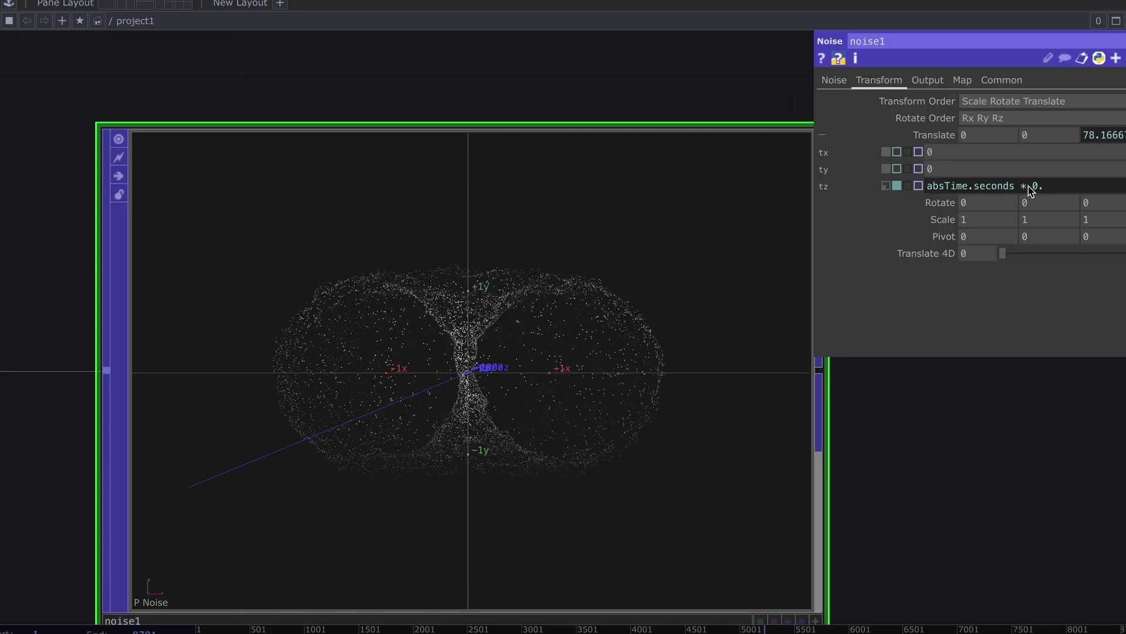
pyautogui.write('2')
pyautogui.press('Return')
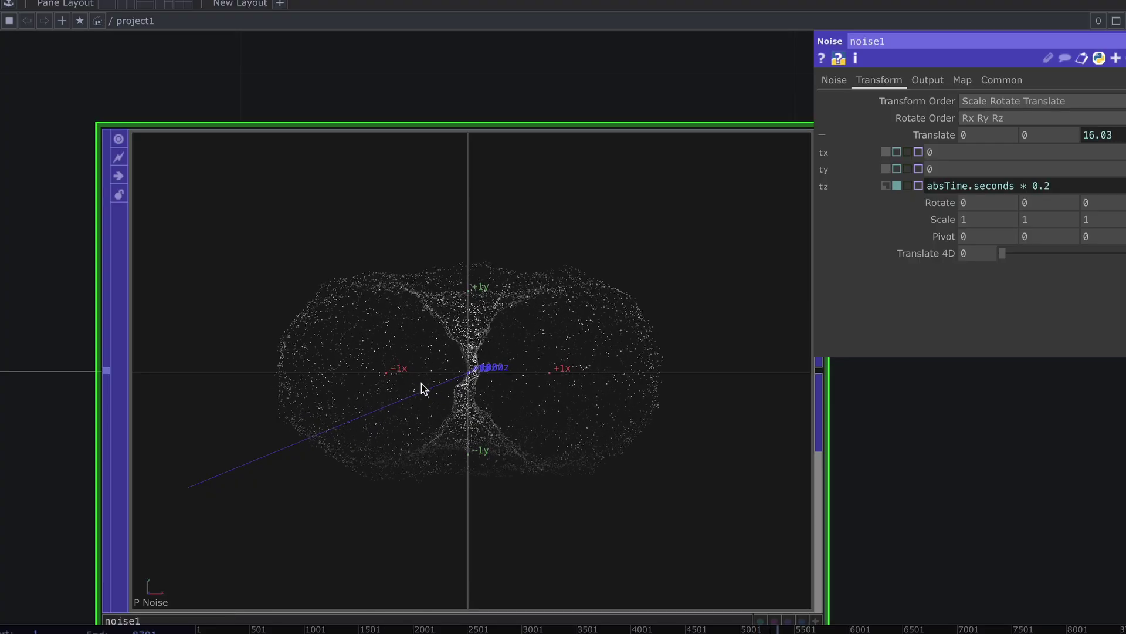
# Append a Null POP after the Noise node.
pyautogui.scroll(-5, 496, 332)
pyautogui.scroll(2, 494, 333)
pyautogui.moveTo(610, 332); pyautogui.dragTo(349, 329)
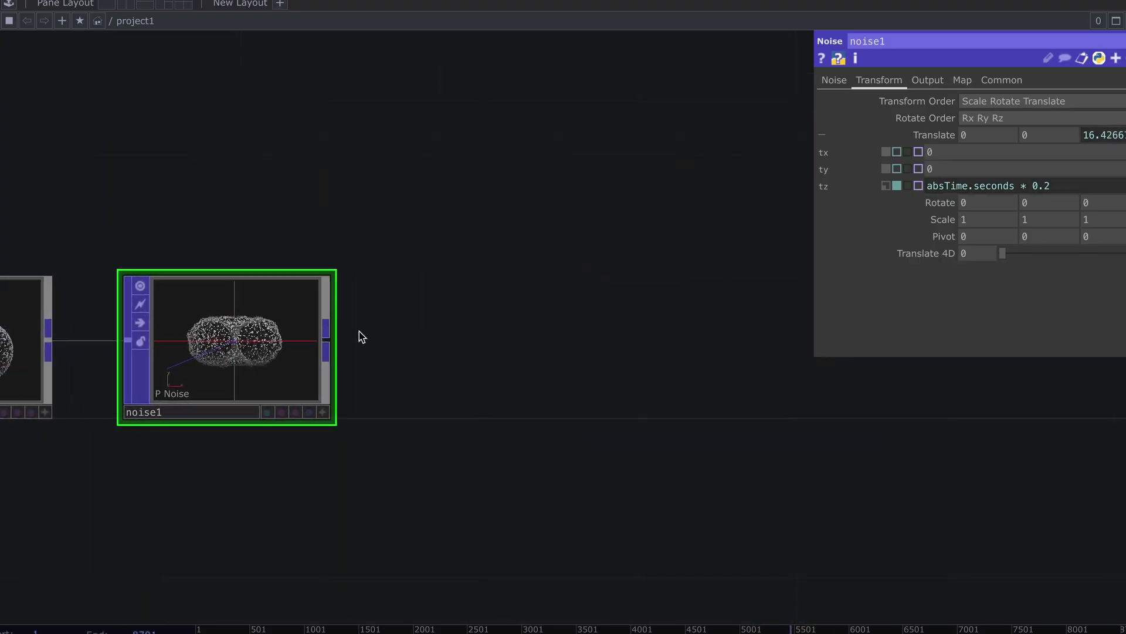
pyautogui.press('Tab')
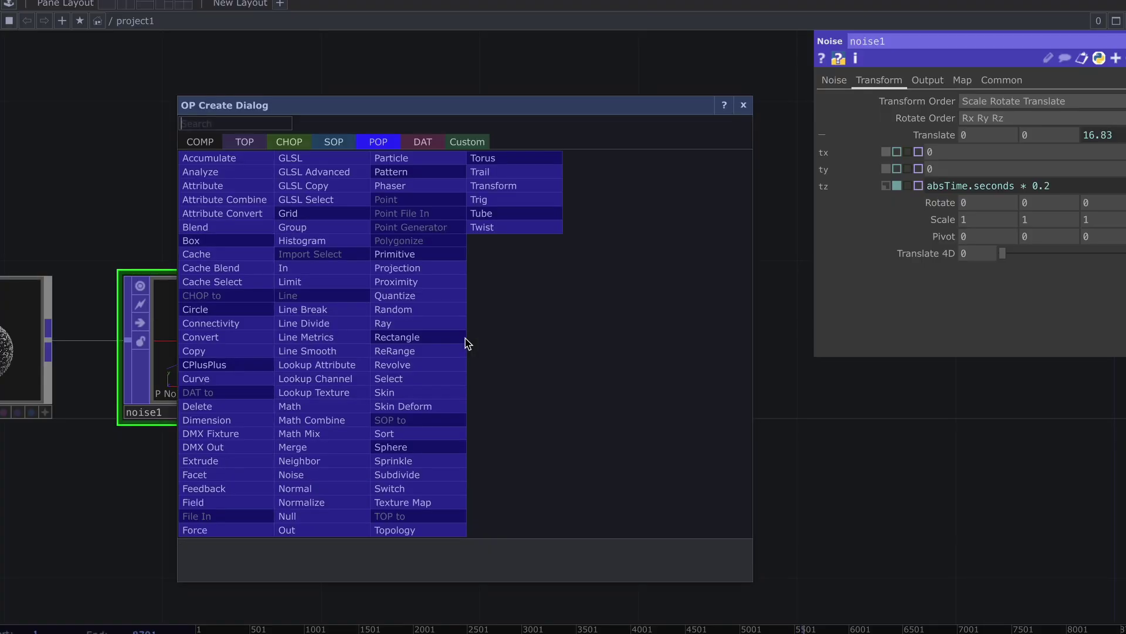
pyautogui.press('Escape')
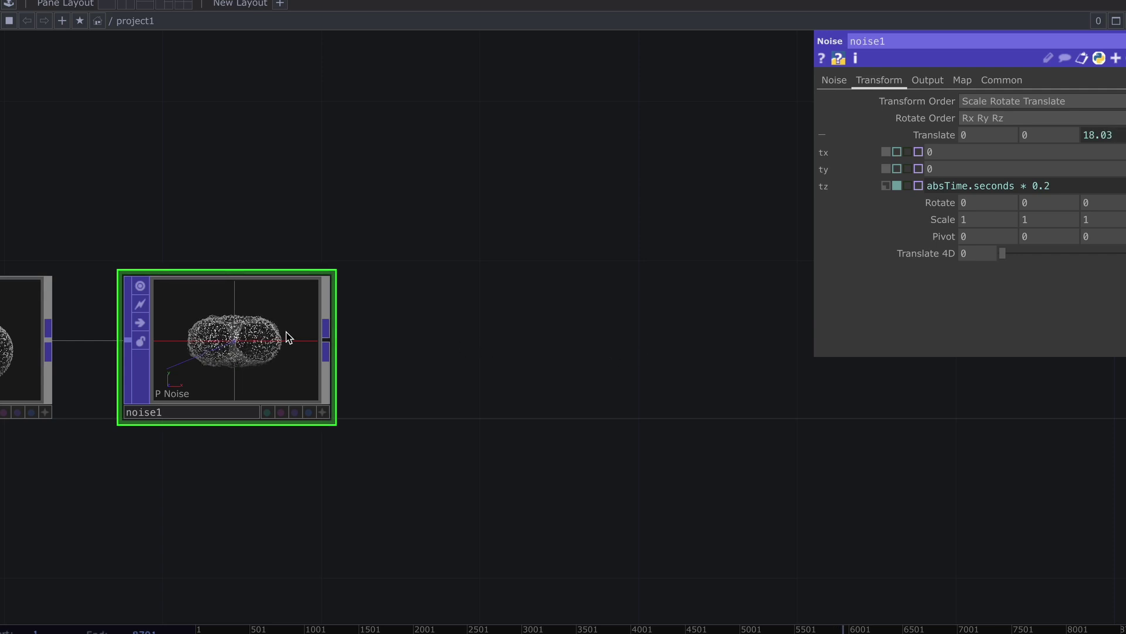
pyautogui.rightClick(327, 329)
pyautogui.click(631, 352)
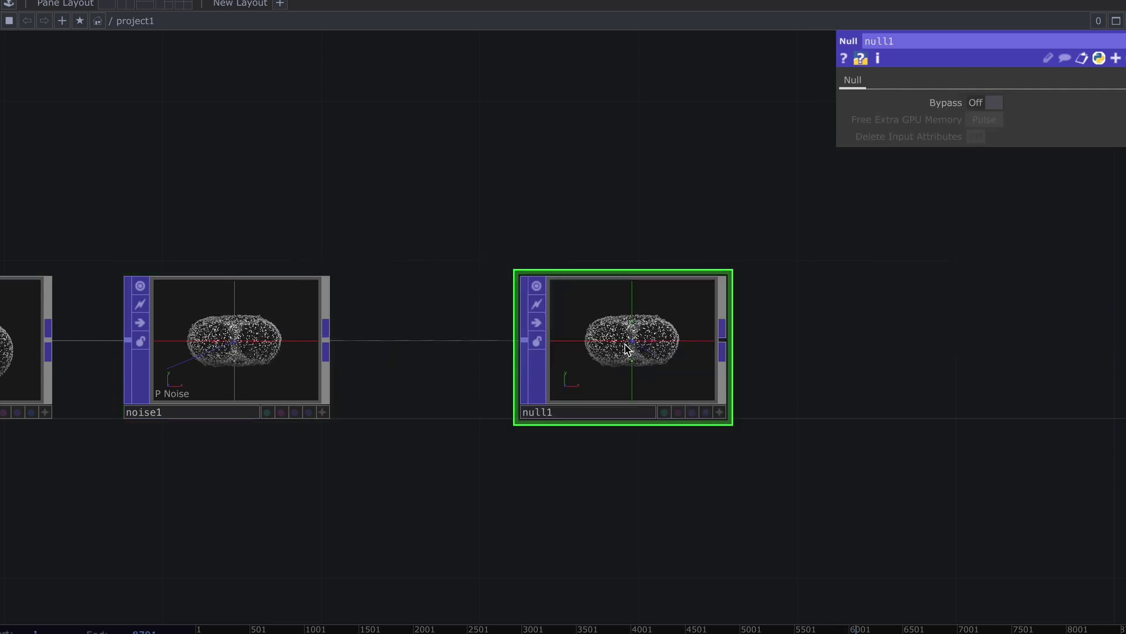
pyautogui.moveTo(624, 343); pyautogui.dragTo(584, 343)
pyautogui.scroll(-1, 780, 323)
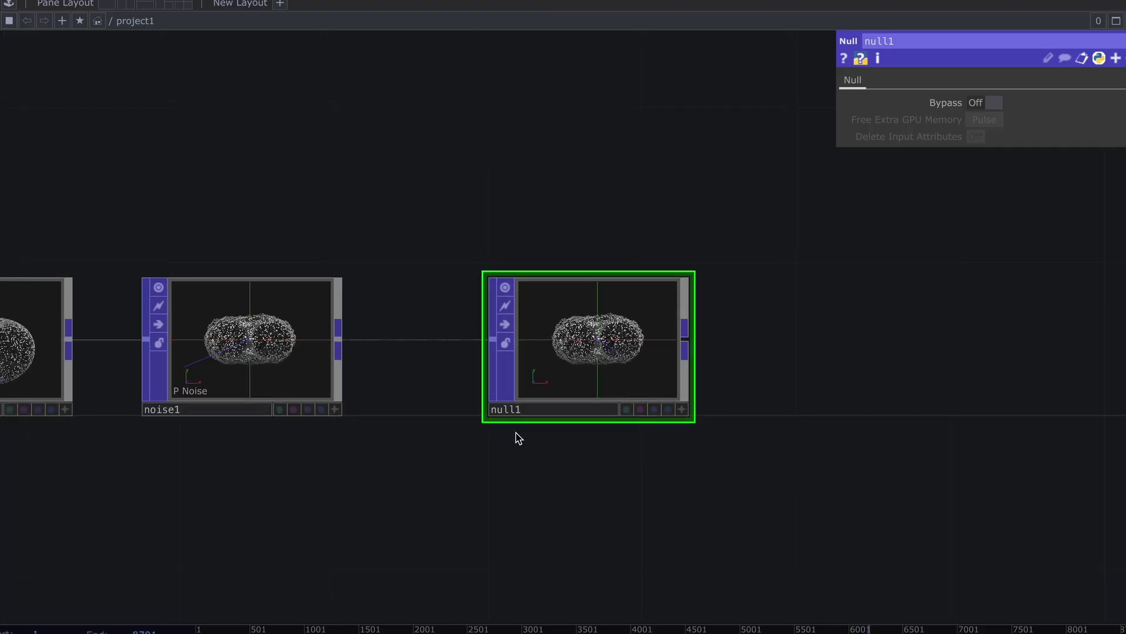
# Rename the Null node as positions.
pyautogui.doubleClick(505, 410)
pyautogui.write('position')
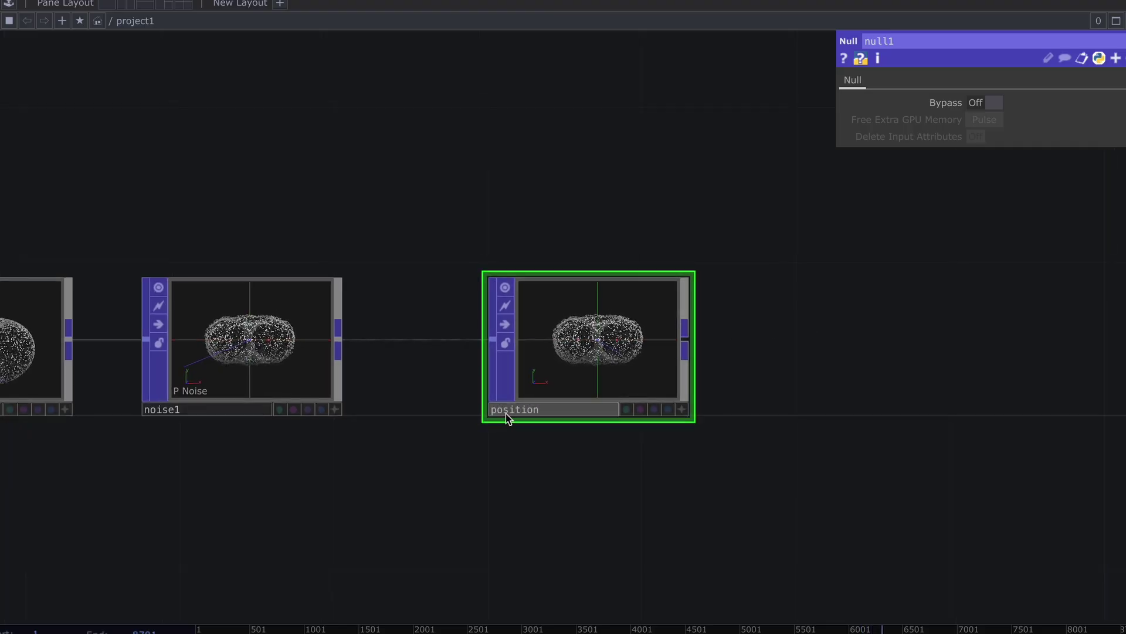
pyautogui.write('s')
pyautogui.press('Return')
# Add a separate Point POP in the free space above the positions chain.
pyautogui.moveTo(598, 225); pyautogui.dragTo(766, 322)
pyautogui.moveTo(848, 429); pyautogui.dragTo(771, 428)
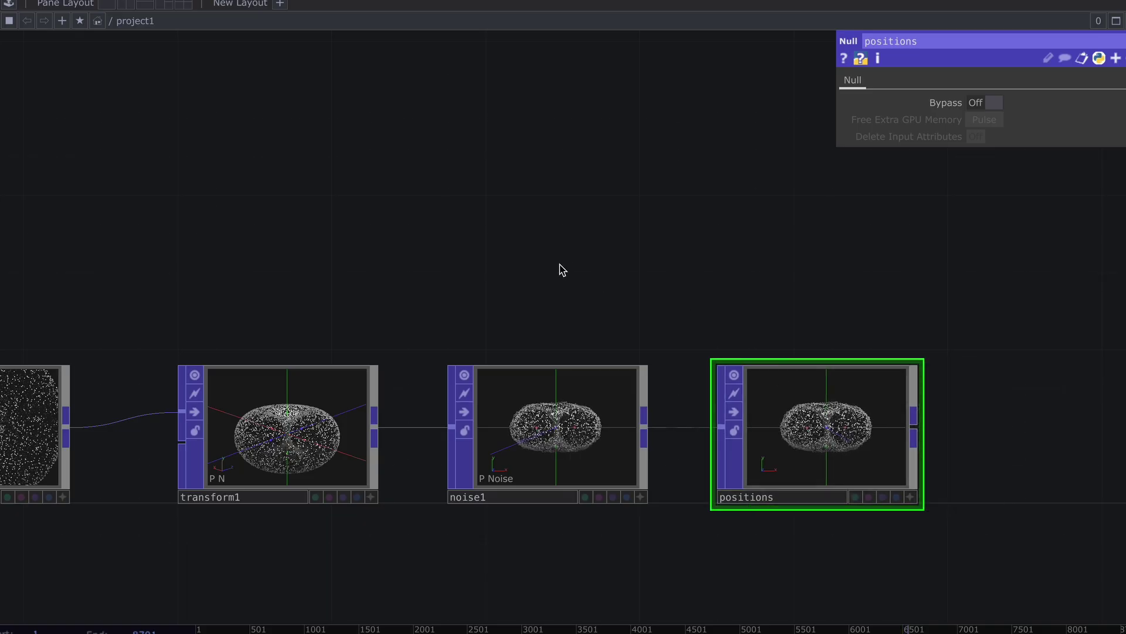
pyautogui.scroll(-3, 559, 268)
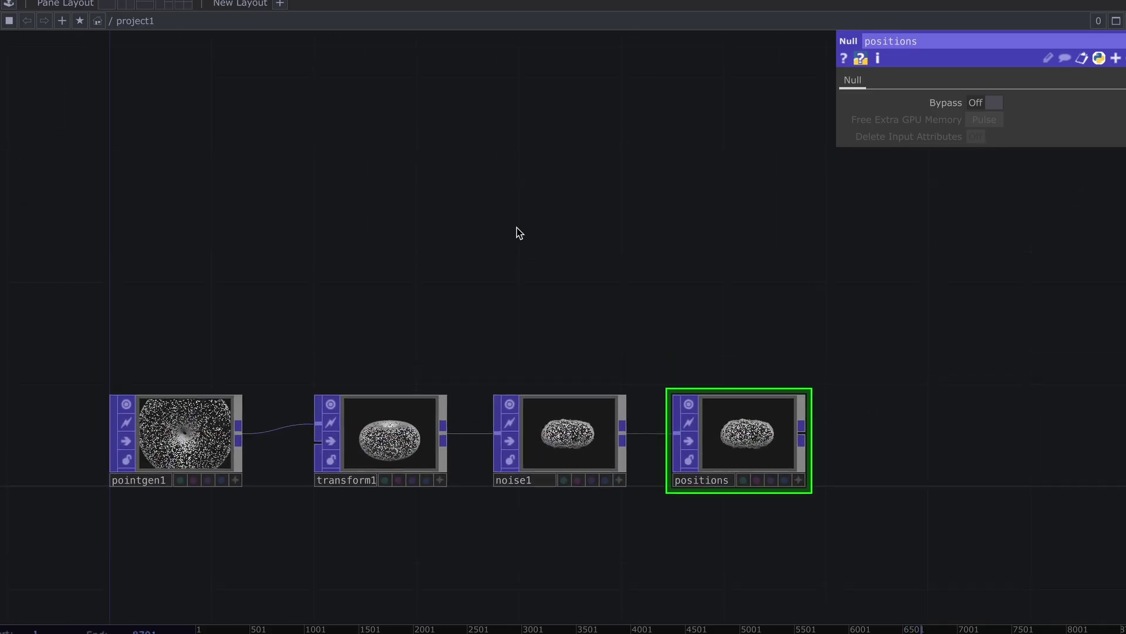
pyautogui.press('Tab')
pyautogui.write('point')
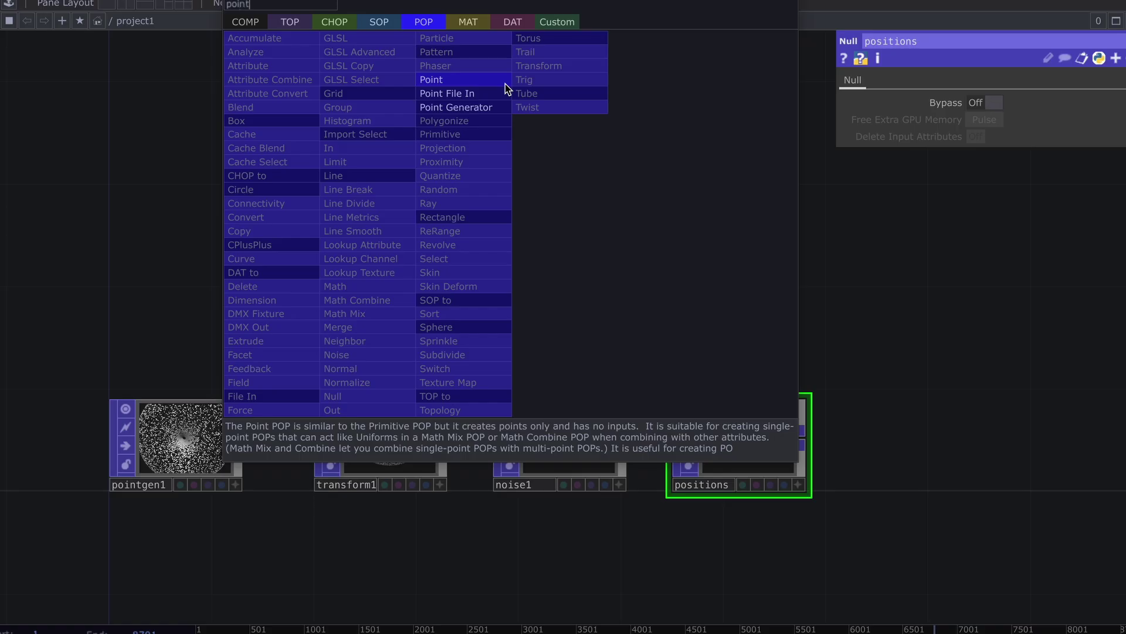
pyautogui.click(431, 82)
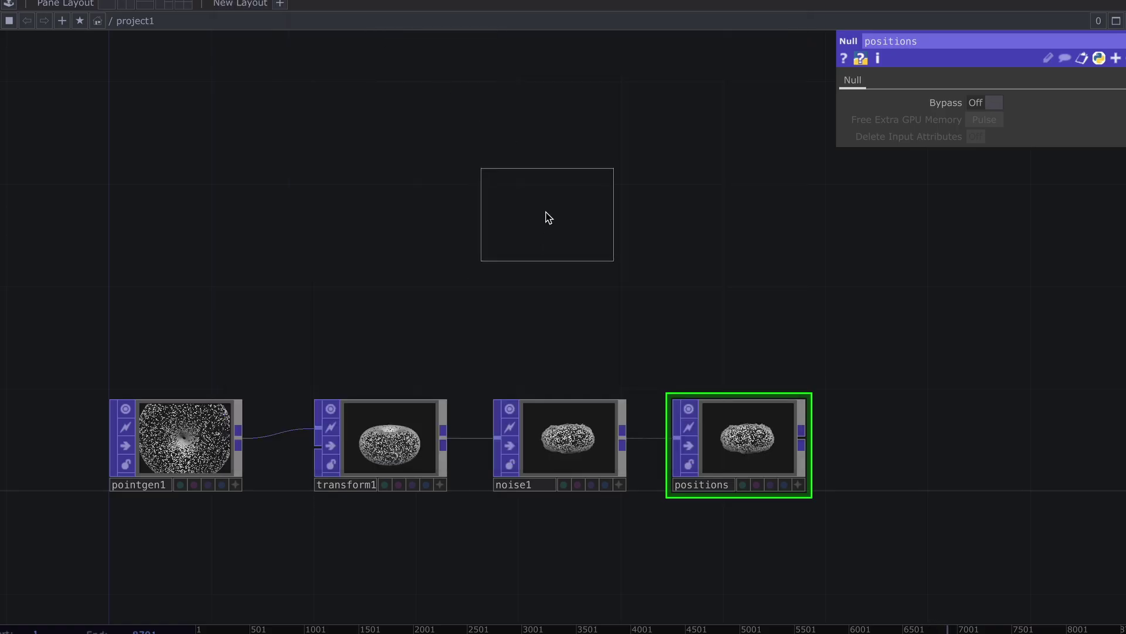
pyautogui.click(545, 213)
pyautogui.moveTo(686, 237); pyautogui.dragTo(410, 240)
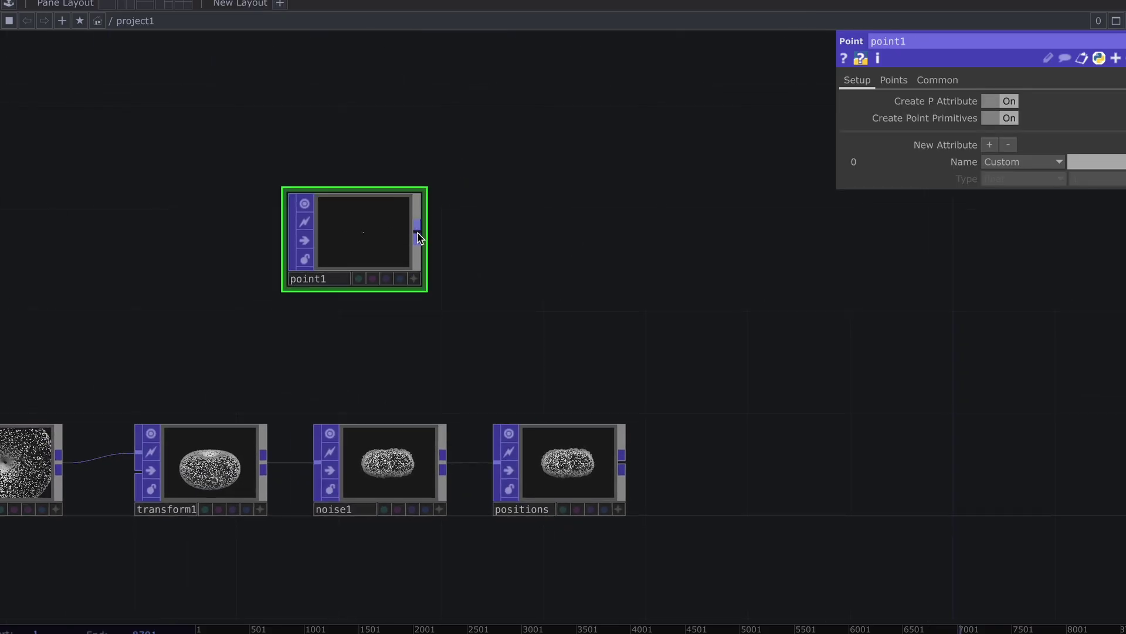
# Add a Geometry COMP beside the Point node and connect the Point node's output to its input.
pyautogui.click(417, 231)
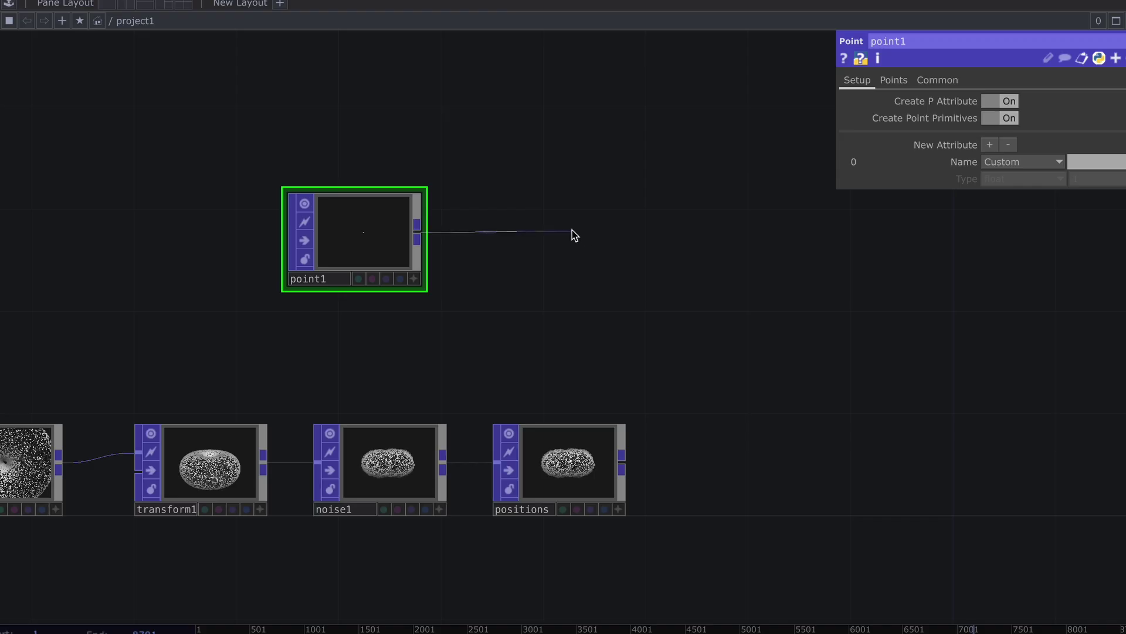
pyautogui.click(573, 234)
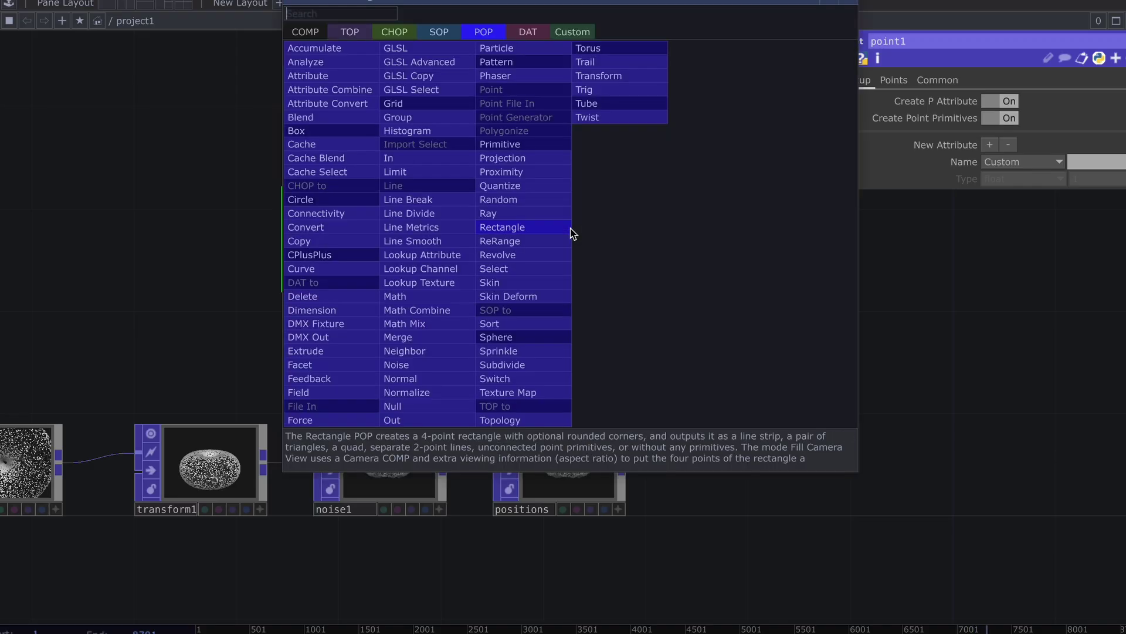
pyautogui.click(303, 31)
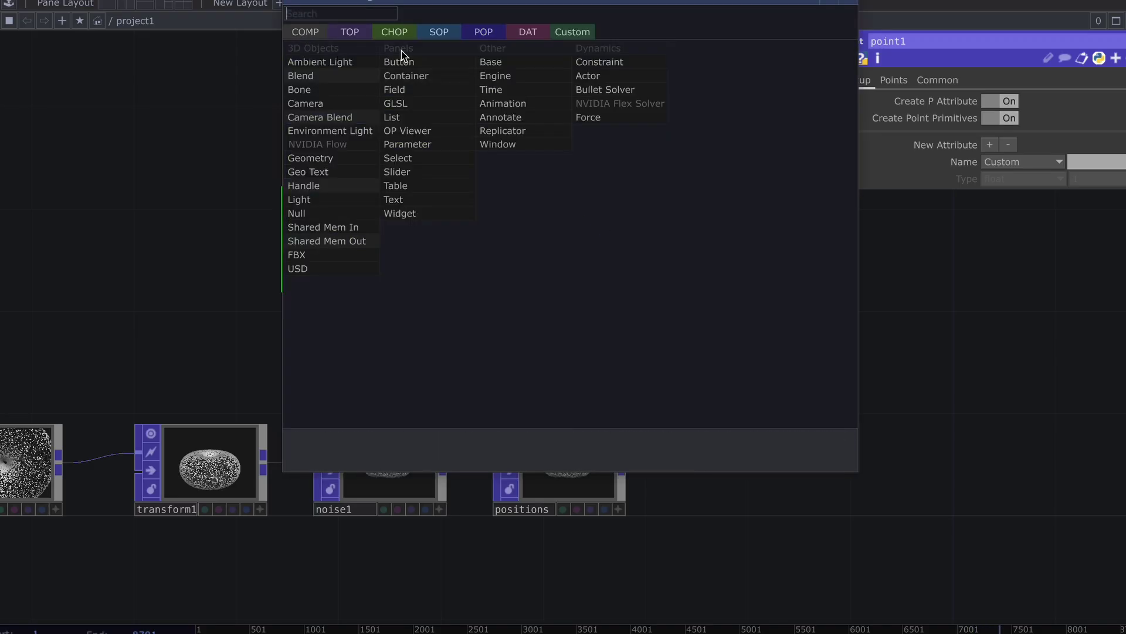
pyautogui.moveTo(411, 3); pyautogui.dragTo(532, 5)
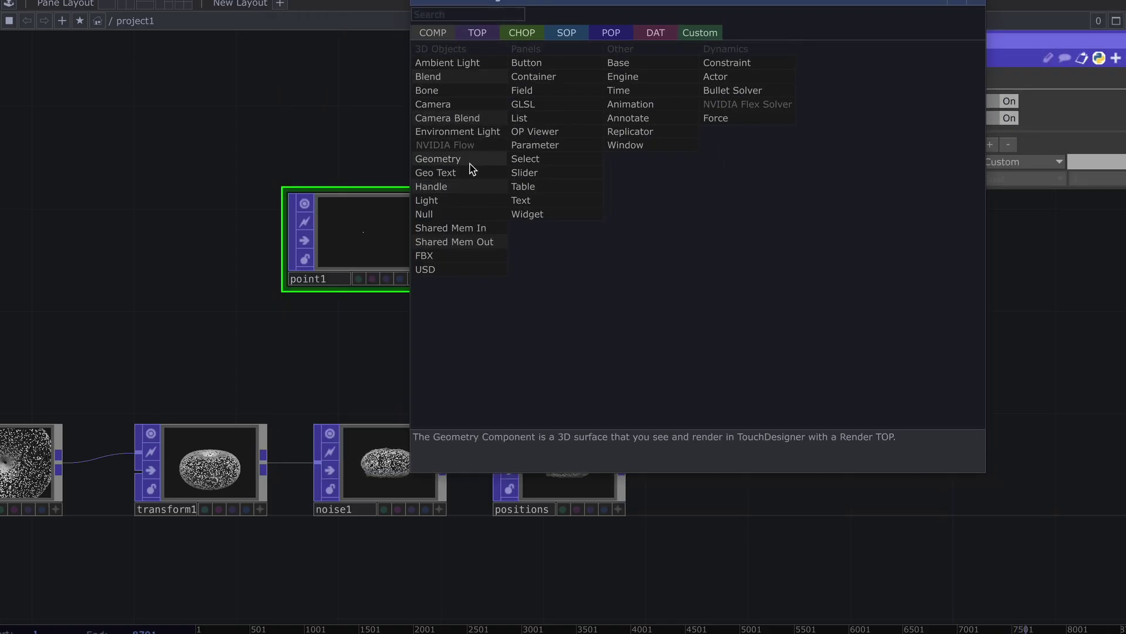
pyautogui.click(434, 158)
pyautogui.click(603, 231)
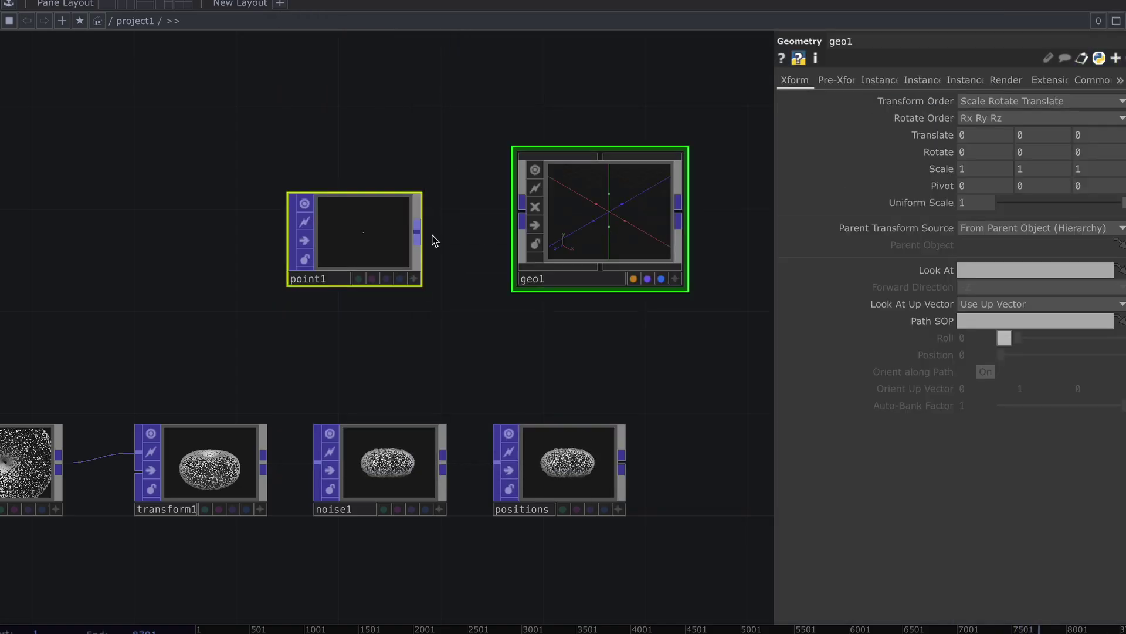
pyautogui.moveTo(415, 237); pyautogui.dragTo(498, 213)
pyautogui.moveTo(586, 200); pyautogui.dragTo(548, 239)
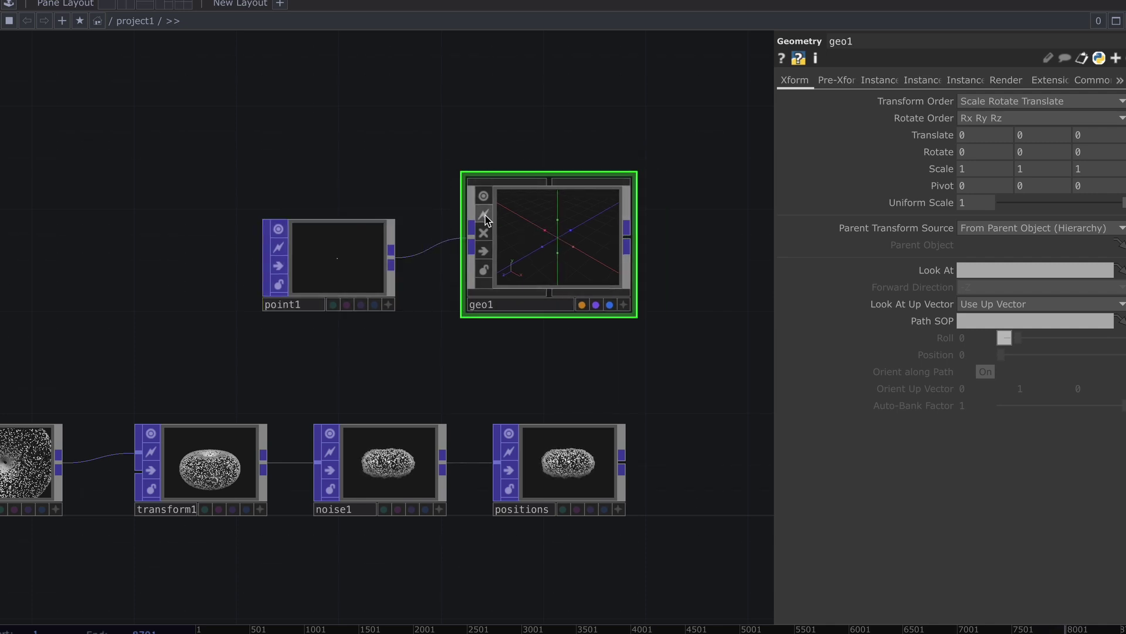
# Enable instancing on the Geometry COMP and assign the positions node as its Translate OP.
pyautogui.moveTo(368, 126); pyautogui.dragTo(291, 122)
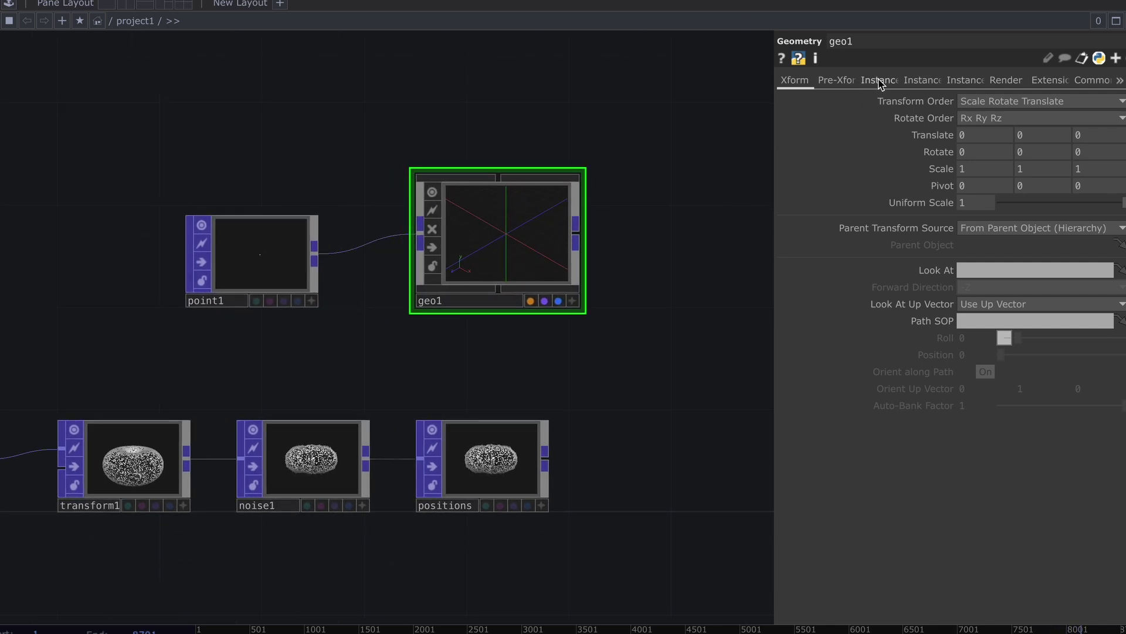
pyautogui.click(880, 80)
pyautogui.click(978, 104)
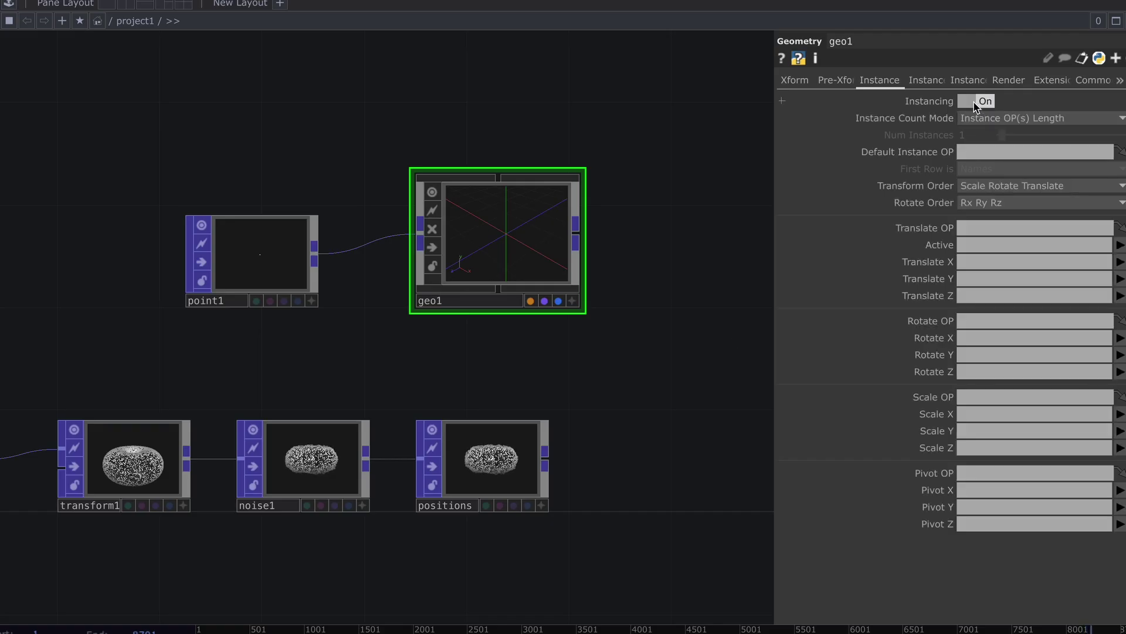
pyautogui.moveTo(484, 463); pyautogui.dragTo(997, 229)
pyautogui.click(1120, 263)
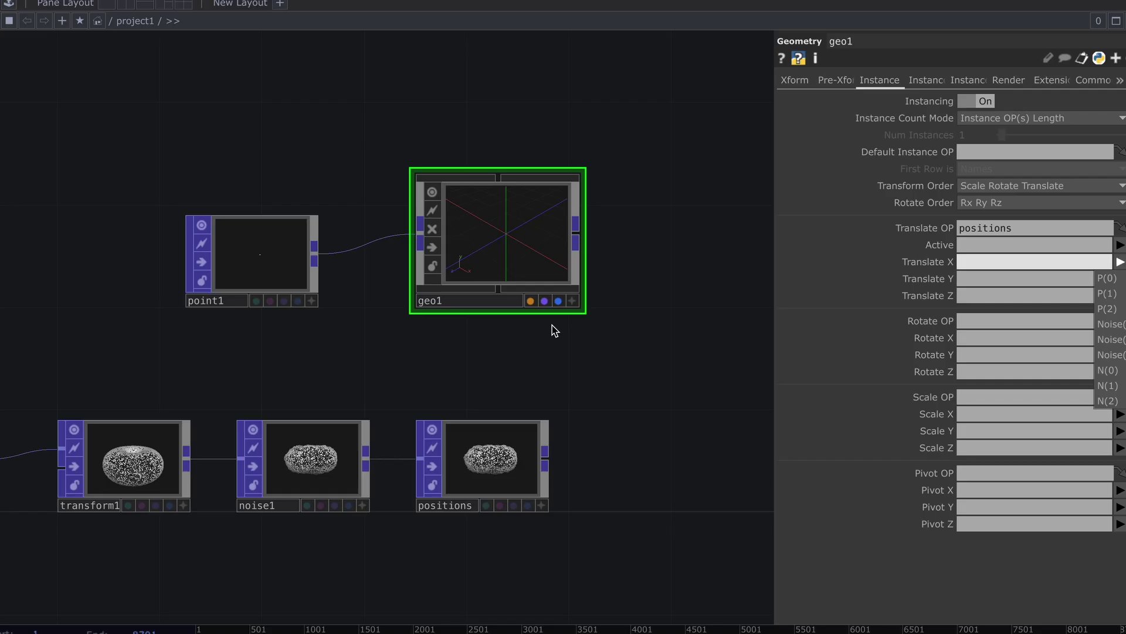
pyautogui.press('Tab')
pyautogui.click(390, 144)
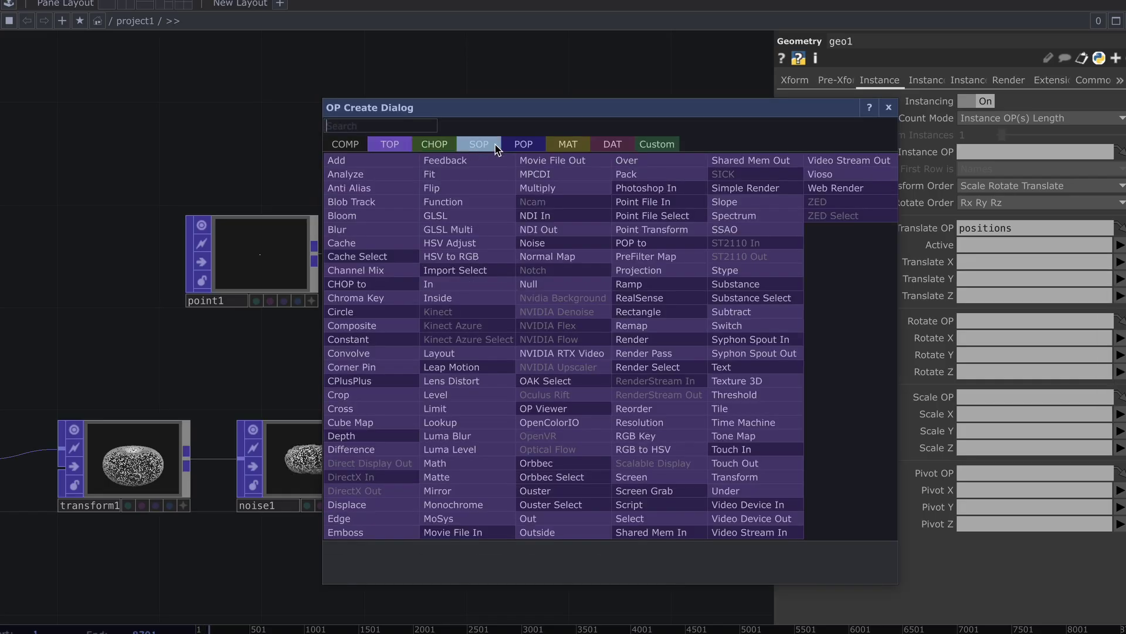
pyautogui.click(434, 144)
pyautogui.click(889, 108)
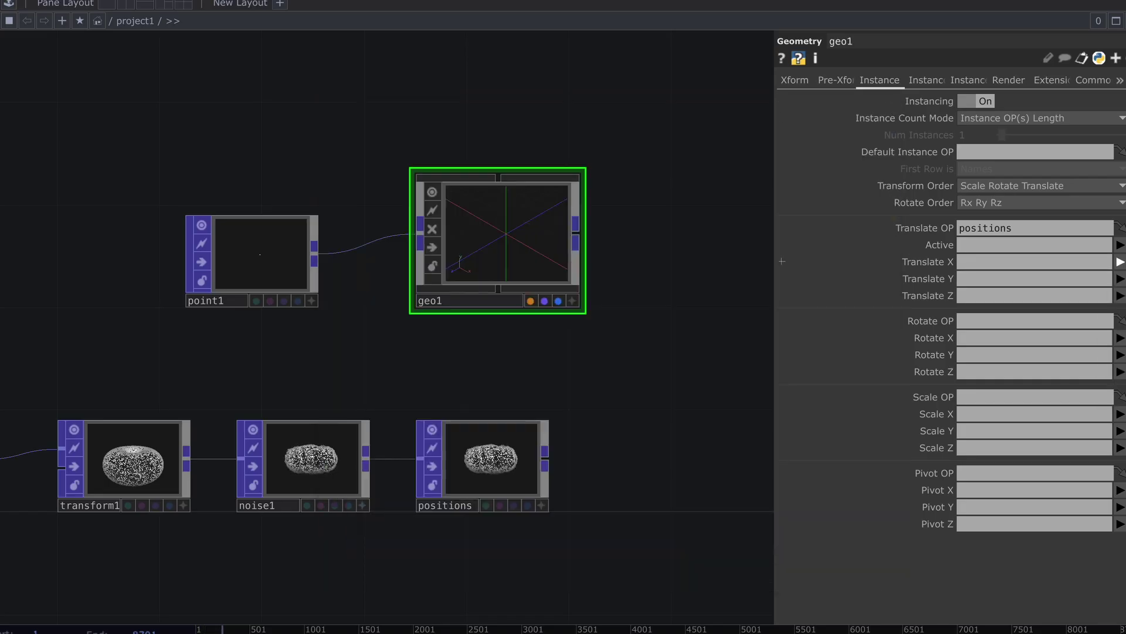
# Map the instance Translate X, Y and Z to P(0), P(1) and P(2).
pyautogui.click(1120, 262)
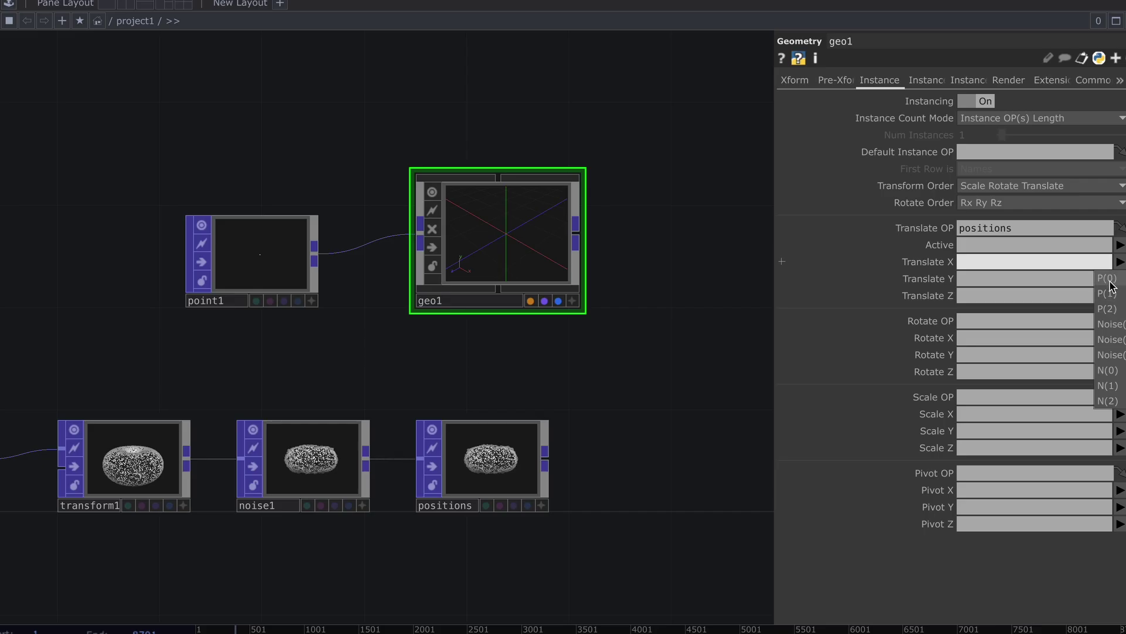
pyautogui.click(1107, 278)
pyautogui.click(1121, 279)
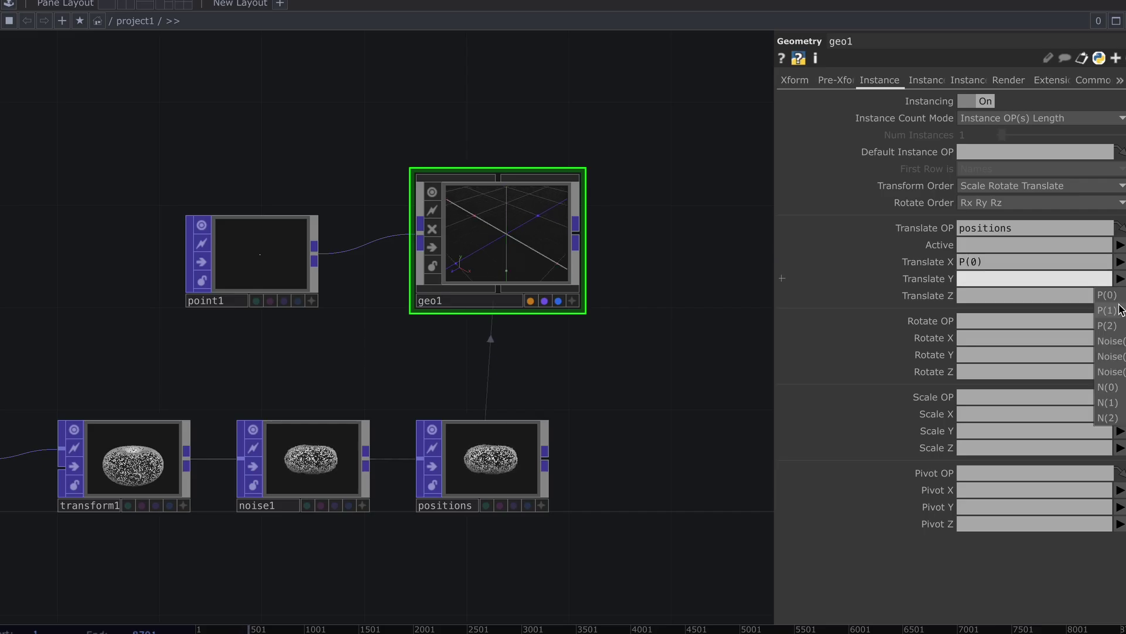
pyautogui.click(1106, 310)
pyautogui.click(1120, 296)
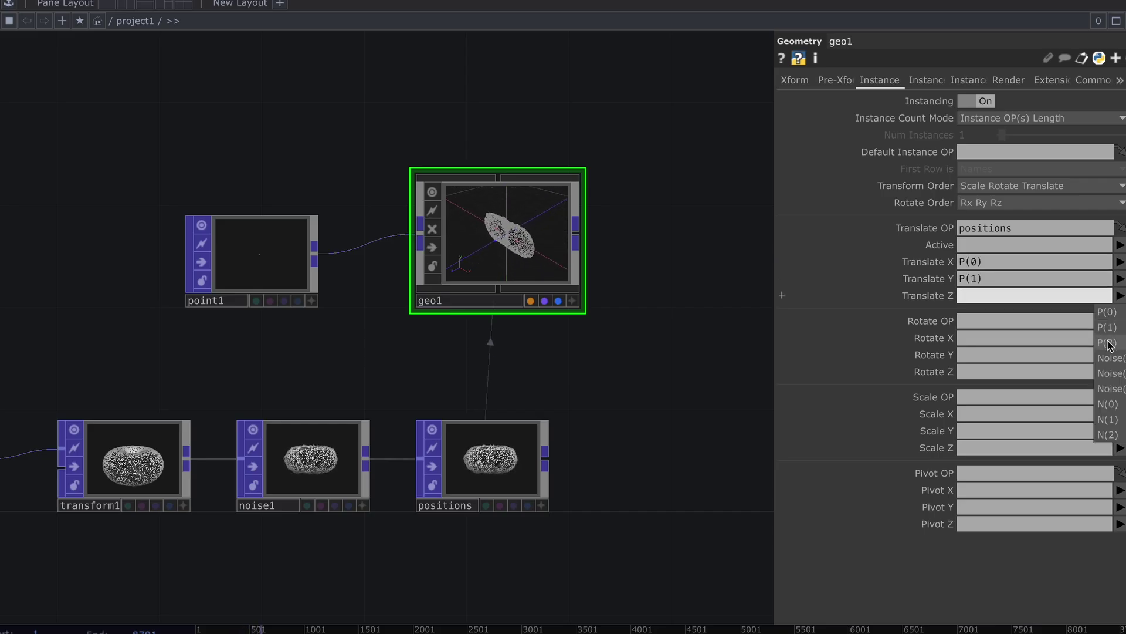
pyautogui.click(1108, 342)
# Inspect the instanced point cloud from different angles and distances in the Geometry node's viewer.
pyautogui.moveTo(681, 299); pyautogui.dragTo(696, 322)
pyautogui.click(587, 323)
pyautogui.moveTo(520, 267); pyautogui.dragTo(544, 230)
pyautogui.scroll(5, 506, 261)
pyautogui.scroll(-5, 528, 246)
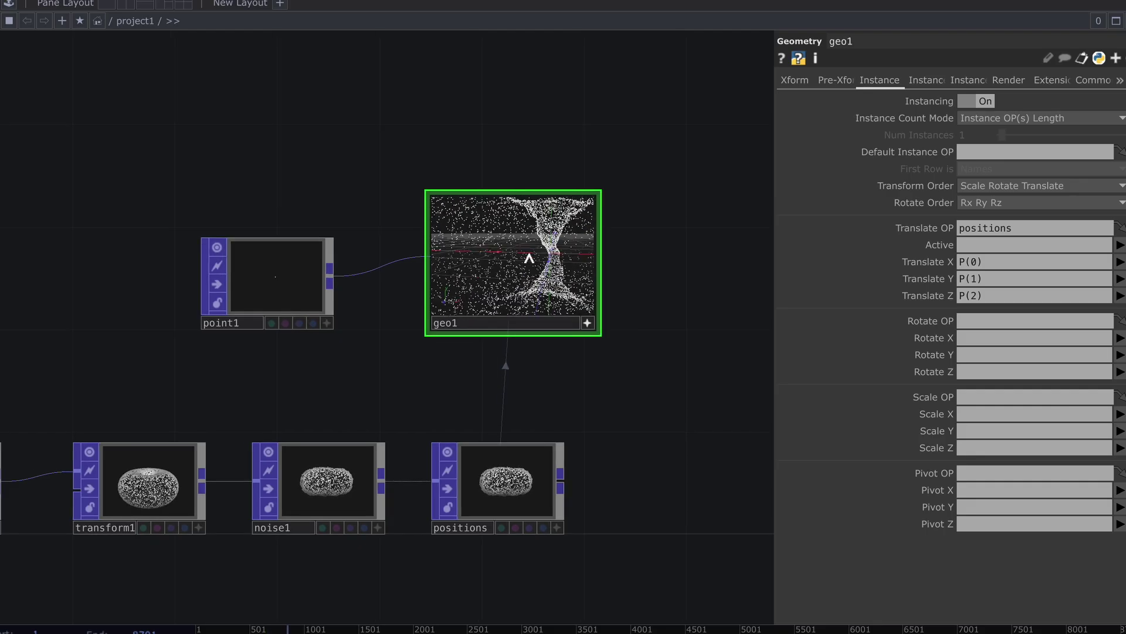
pyautogui.click(587, 323)
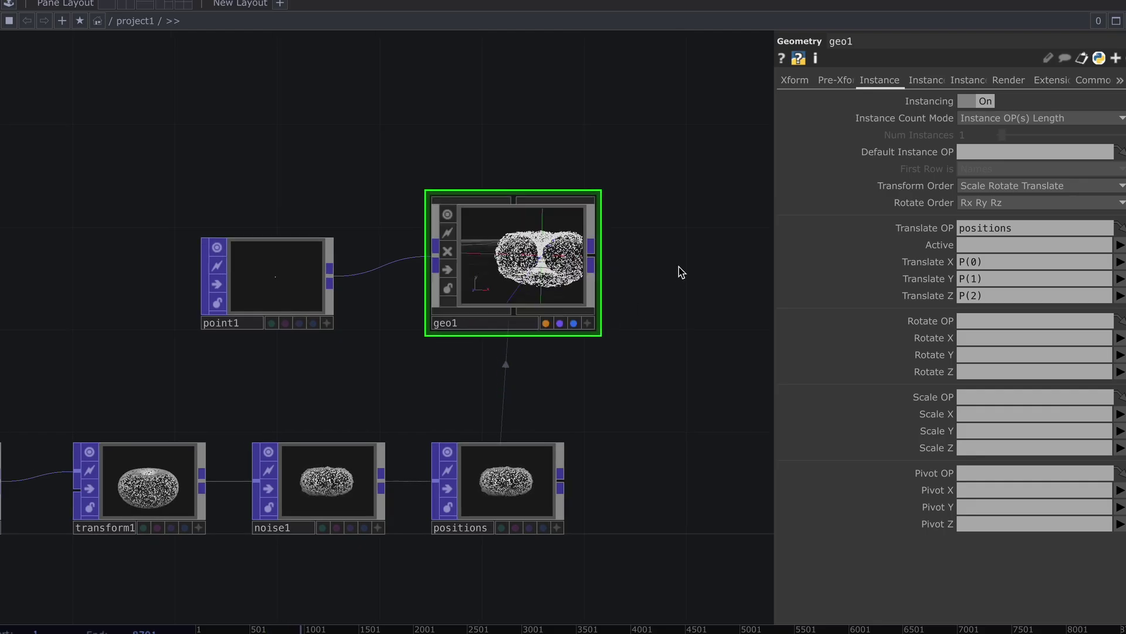
# Add a Camera COMP in the free space above the Geometry node.
pyautogui.moveTo(651, 279); pyautogui.dragTo(601, 380)
pyautogui.moveTo(478, 177); pyautogui.dragTo(396, 173)
pyautogui.press('Tab')
pyautogui.click(148, 2)
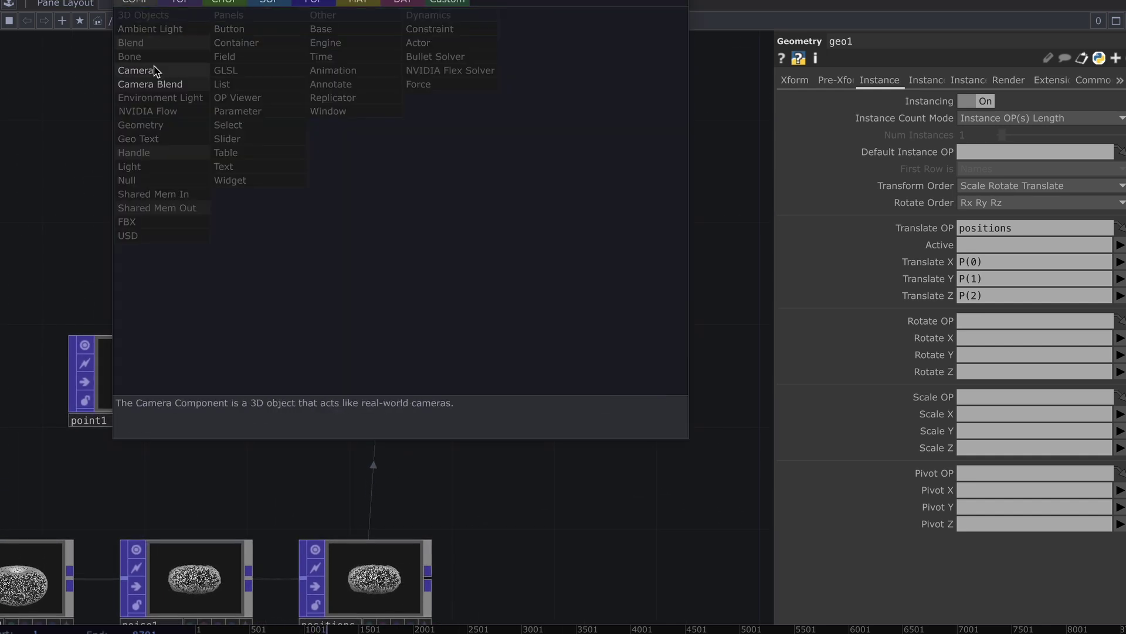
pyautogui.click(150, 138)
pyautogui.click(385, 182)
# Add a Render TOP beside the Geometry node to render the camera's view.
pyautogui.moveTo(629, 375); pyautogui.dragTo(477, 333)
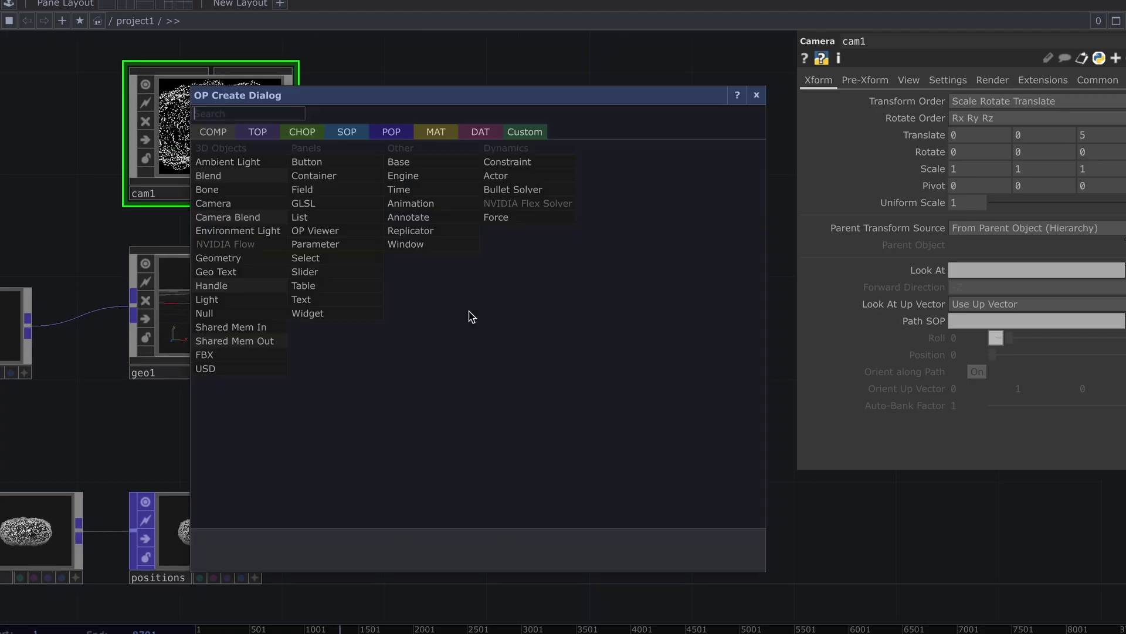
pyautogui.press('Tab')
pyautogui.write('rende')
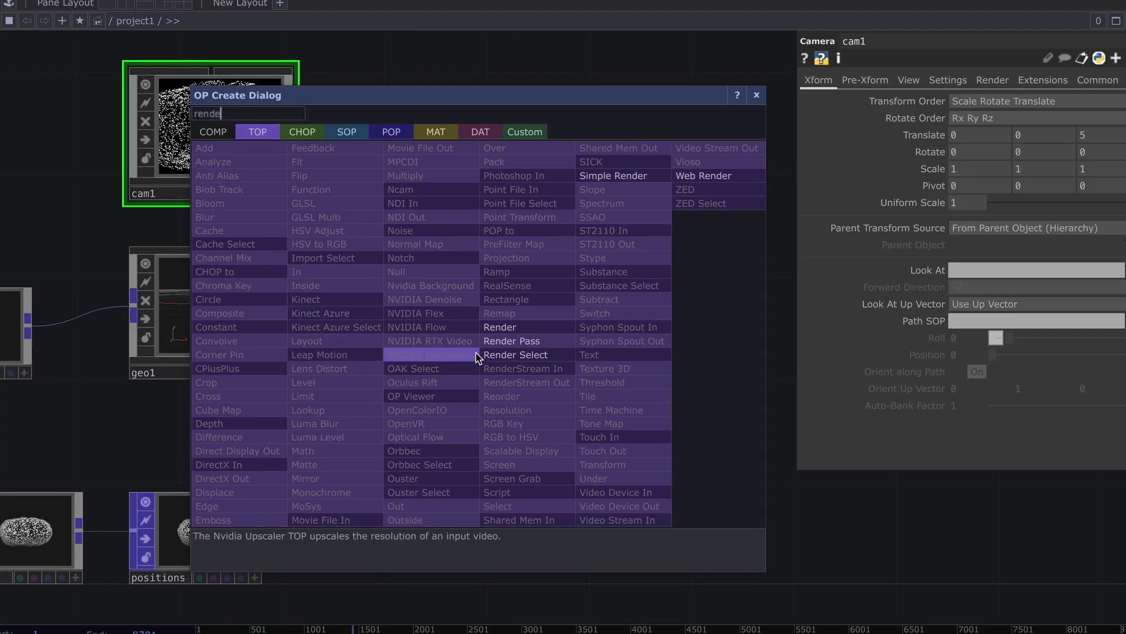
pyautogui.click(498, 327)
pyautogui.click(443, 319)
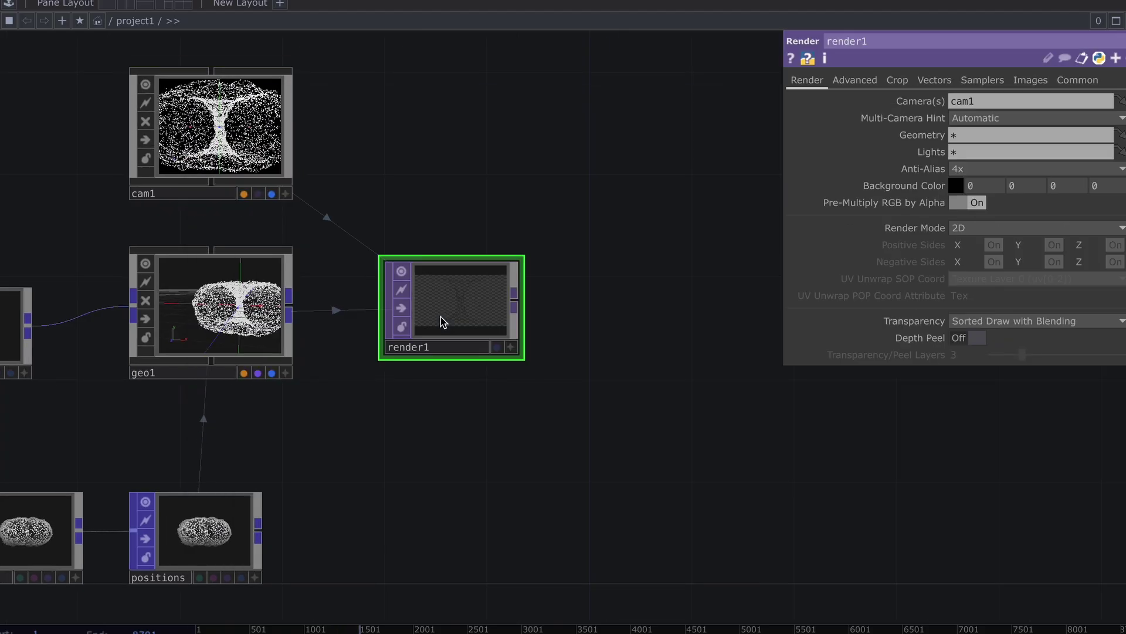
# Set the Render TOP's pixel format to 32-bit float (RGBA).
pyautogui.click(1078, 81)
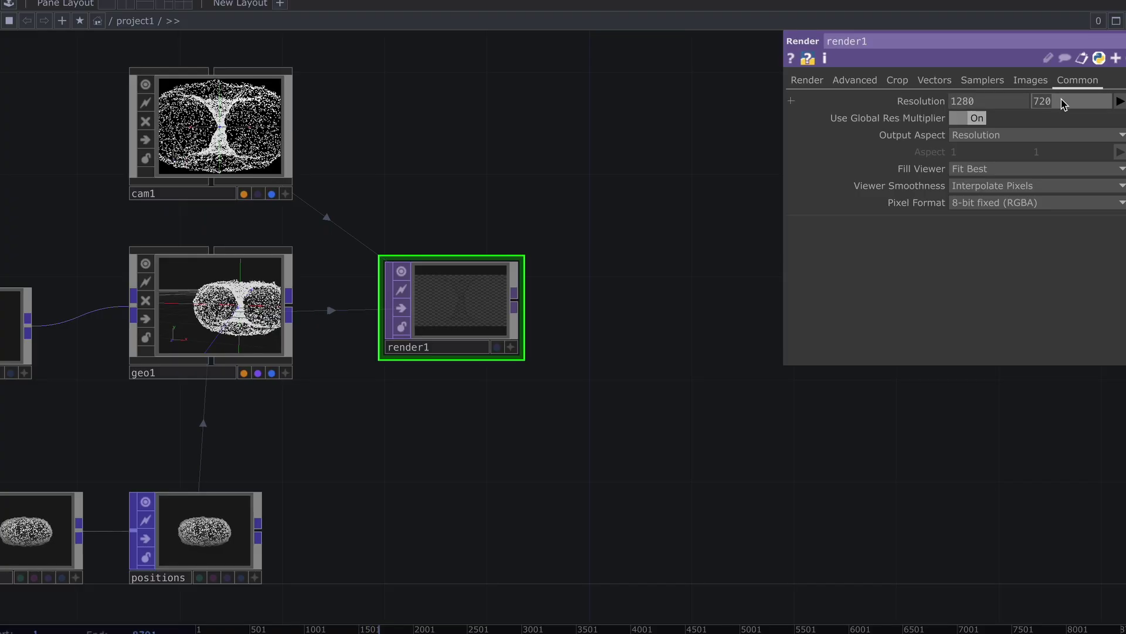
pyautogui.click(1056, 200)
pyautogui.click(1027, 267)
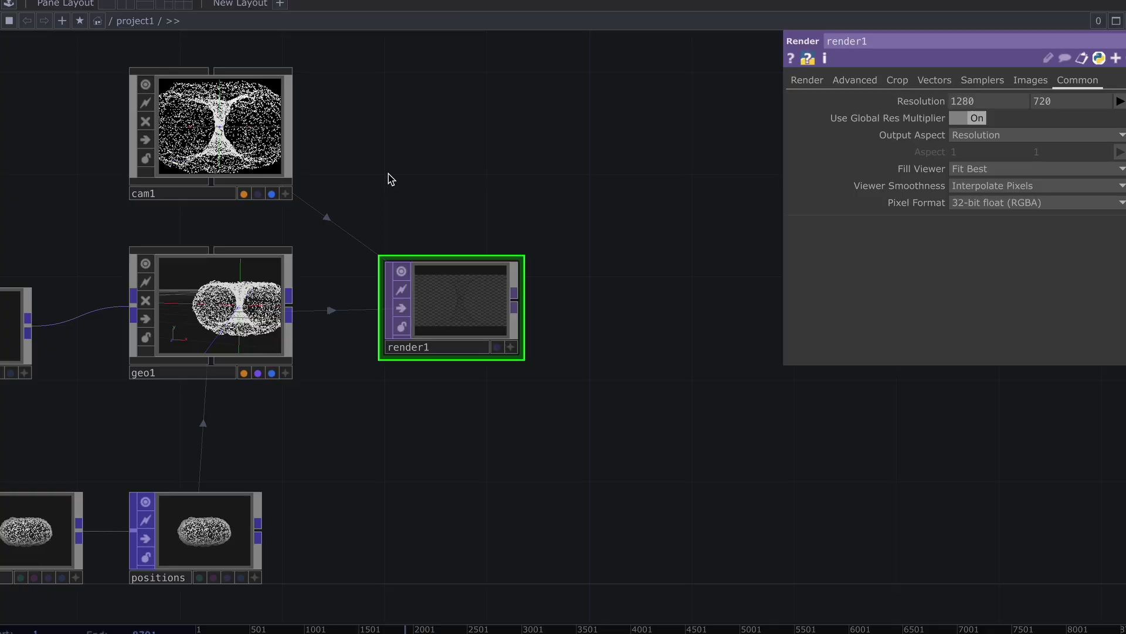
# Add a Line MAT above the Point node and assign it to the Geometry COMP as its material.
pyautogui.moveTo(401, 185); pyautogui.dragTo(531, 221, button='middle')
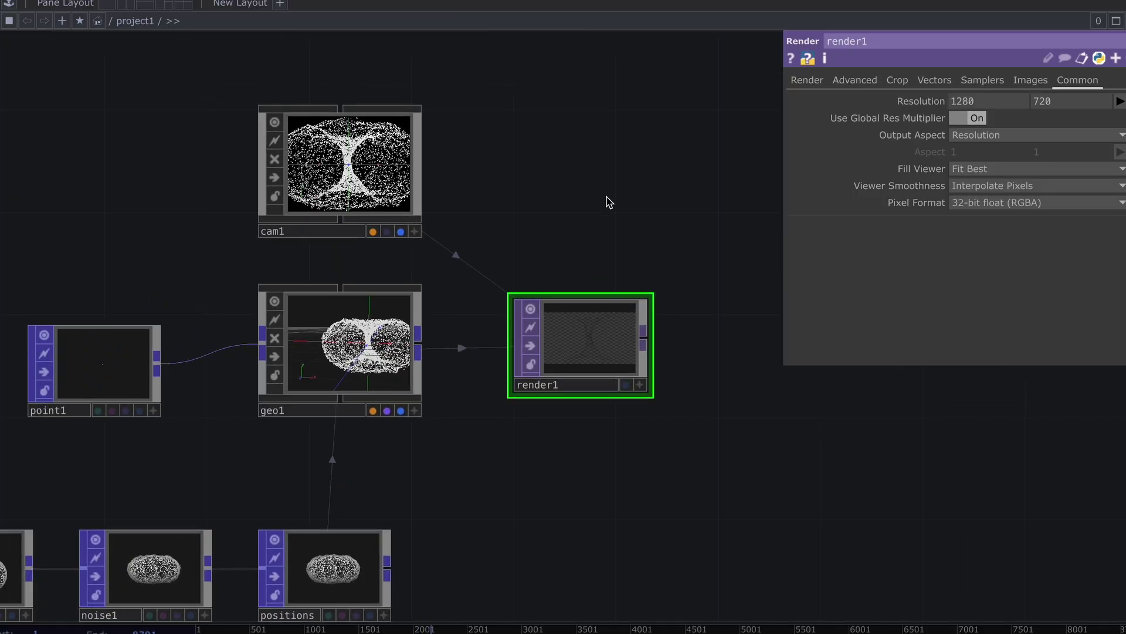
pyautogui.moveTo(607, 202); pyautogui.dragTo(711, 218, button='middle')
pyautogui.press('Tab')
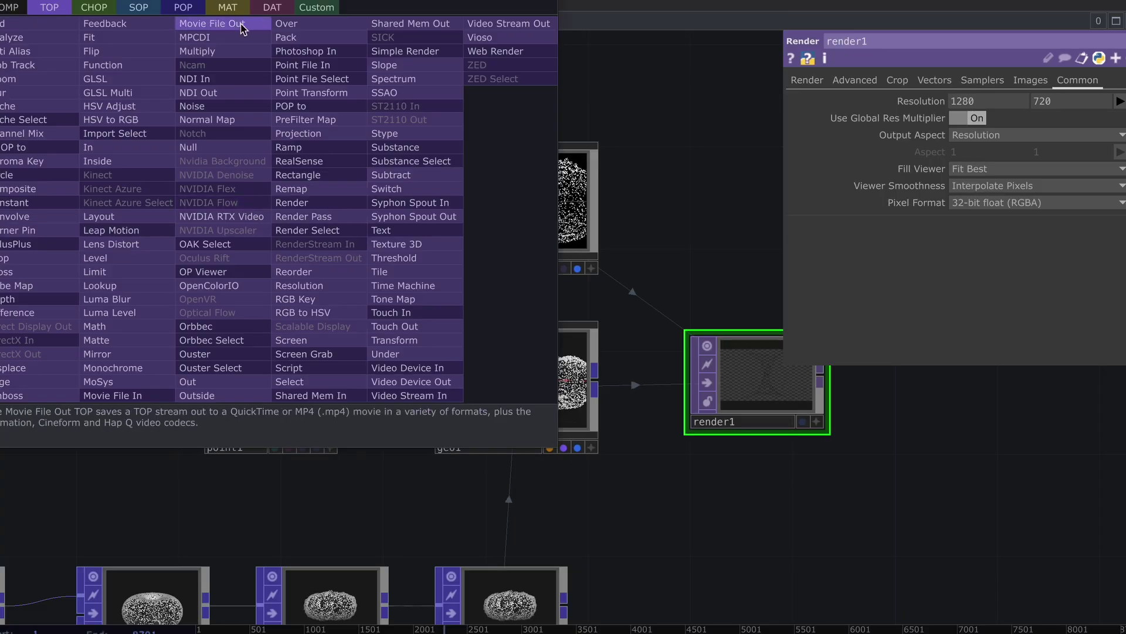
pyautogui.click(224, 7)
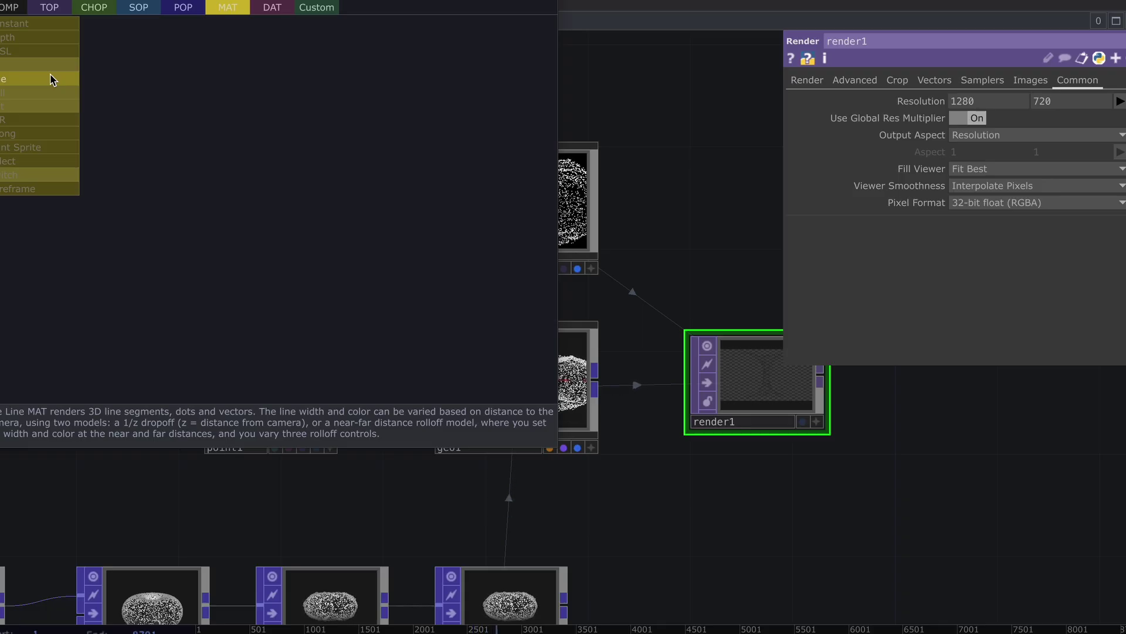
pyautogui.click(22, 78)
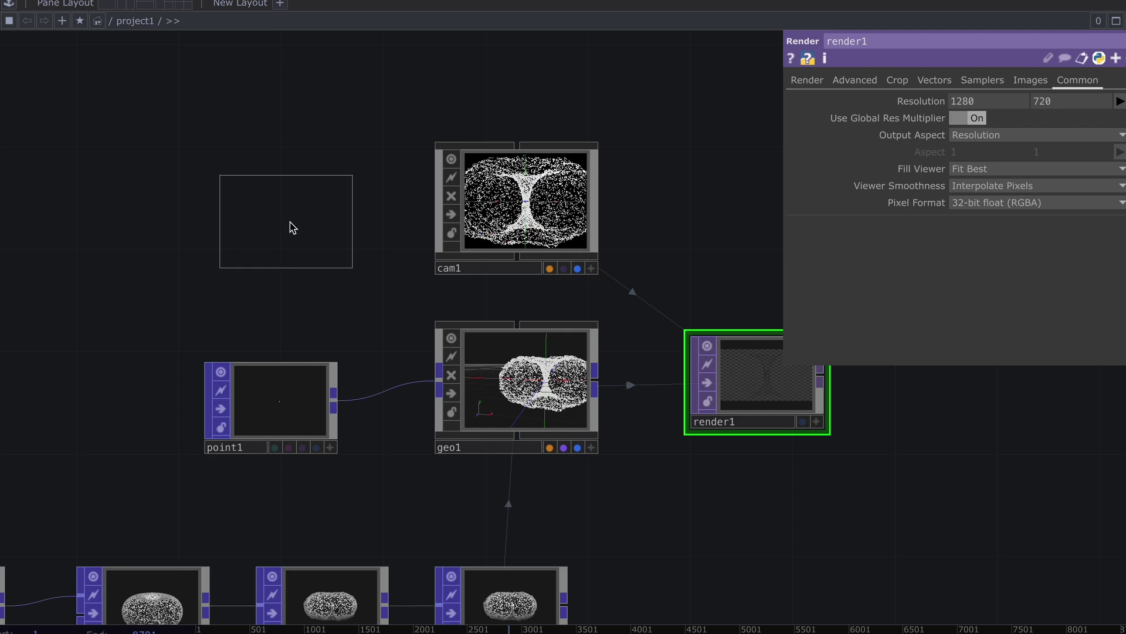
pyautogui.click(319, 240)
pyautogui.moveTo(317, 239); pyautogui.dragTo(517, 382)
pyautogui.click(523, 362)
# Turn off Draw Lines and turn on Draw Points in the Line material.
pyautogui.moveTo(365, 313); pyautogui.dragTo(355, 312)
pyautogui.click(862, 79)
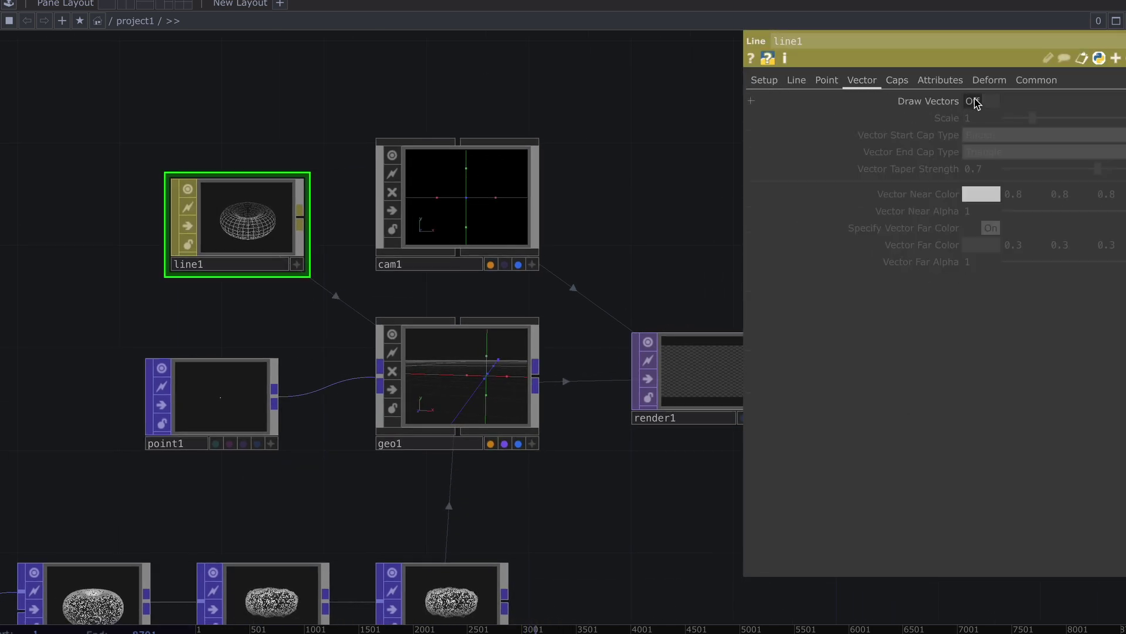
pyautogui.click(796, 80)
pyautogui.click(974, 101)
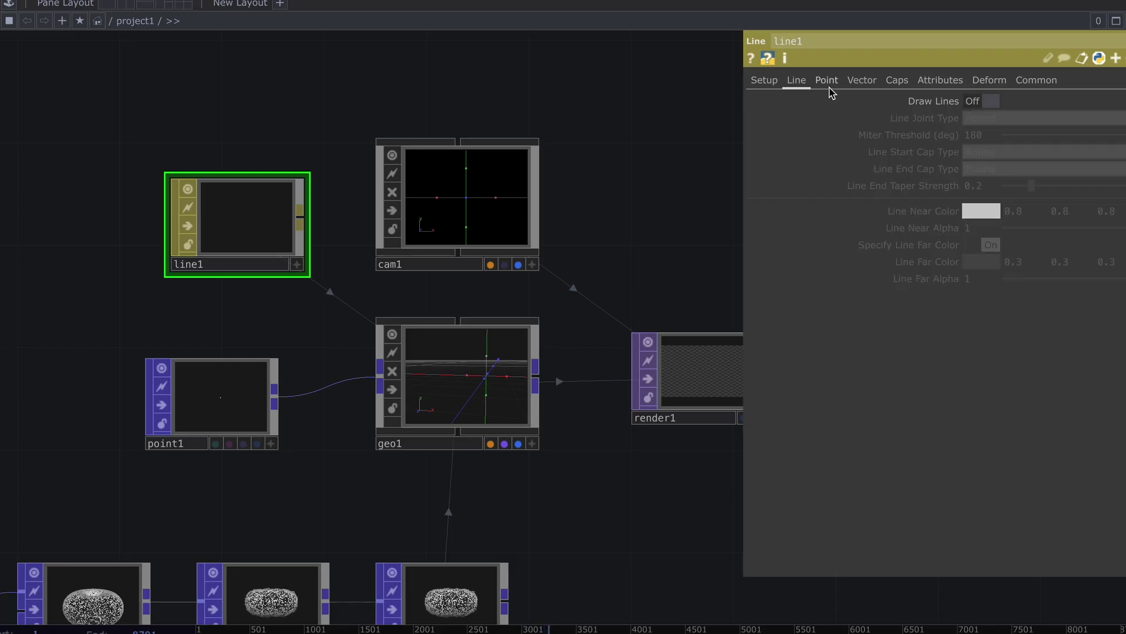
pyautogui.click(827, 79)
pyautogui.click(981, 101)
# Split the workspace into two side-by-side panes and switch the new pane to a 3D geometry viewer.
pyautogui.moveTo(640, 174); pyautogui.dragTo(555, 166)
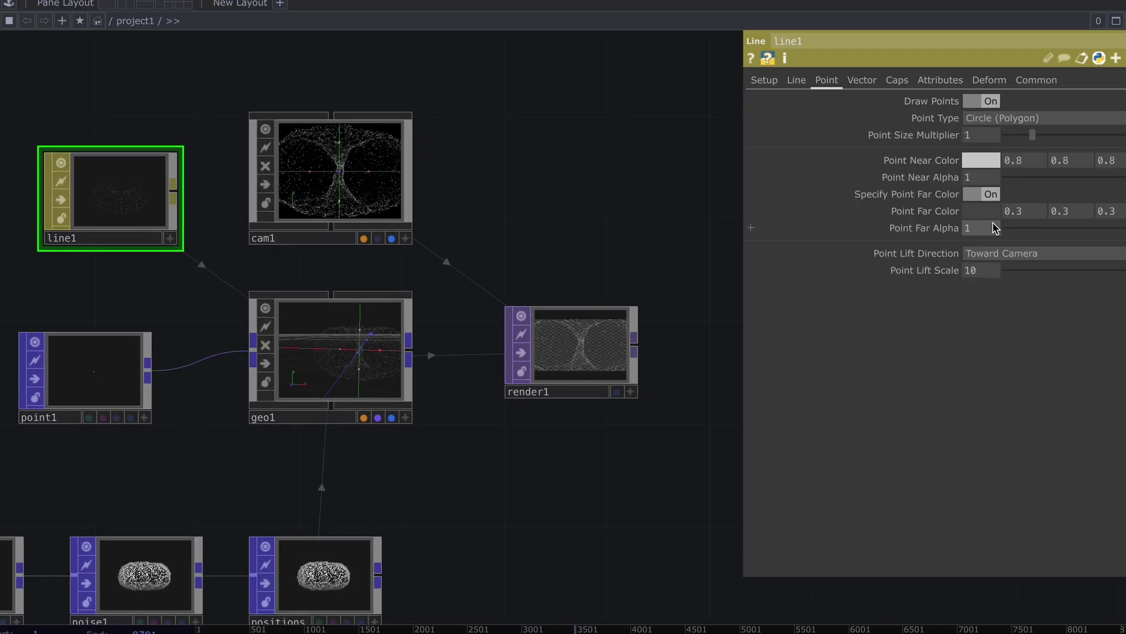
pyautogui.moveTo(755, 244); pyautogui.dragTo(460, 253)
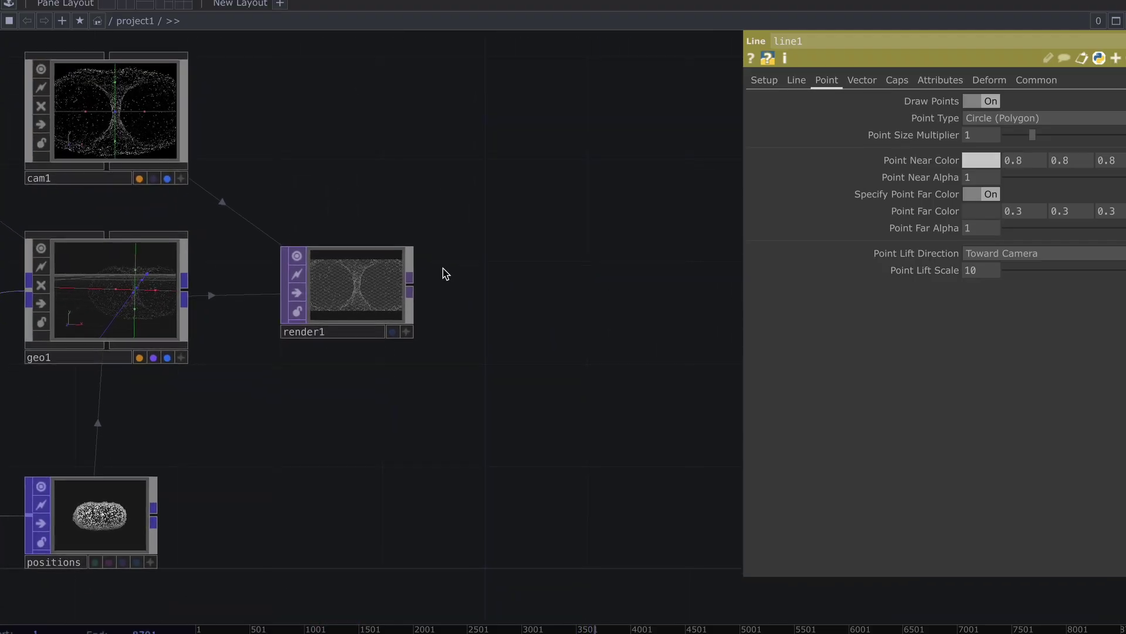
pyautogui.click(127, 5)
pyautogui.click(573, 21)
pyautogui.click(626, 68)
# Frame the narrow centre of the torus point cloud close up in the 3D viewer and save the view to cam1.
pyautogui.moveTo(942, 317); pyautogui.dragTo(840, 317)
pyautogui.moveTo(920, 357); pyautogui.dragTo(921, 358)
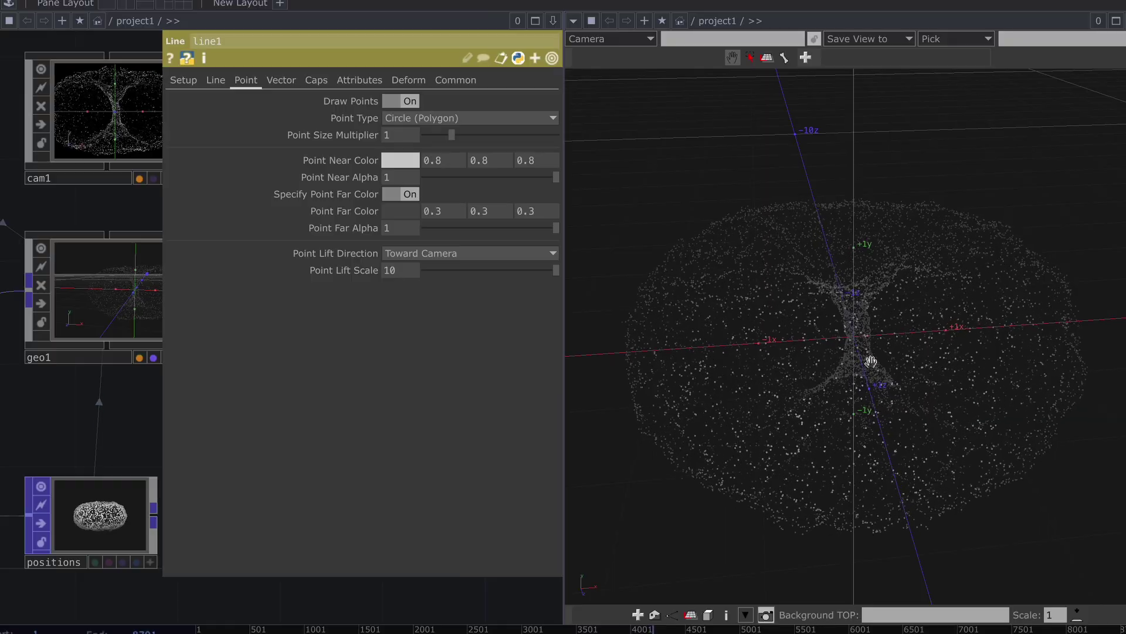
pyautogui.scroll(8, 870, 360)
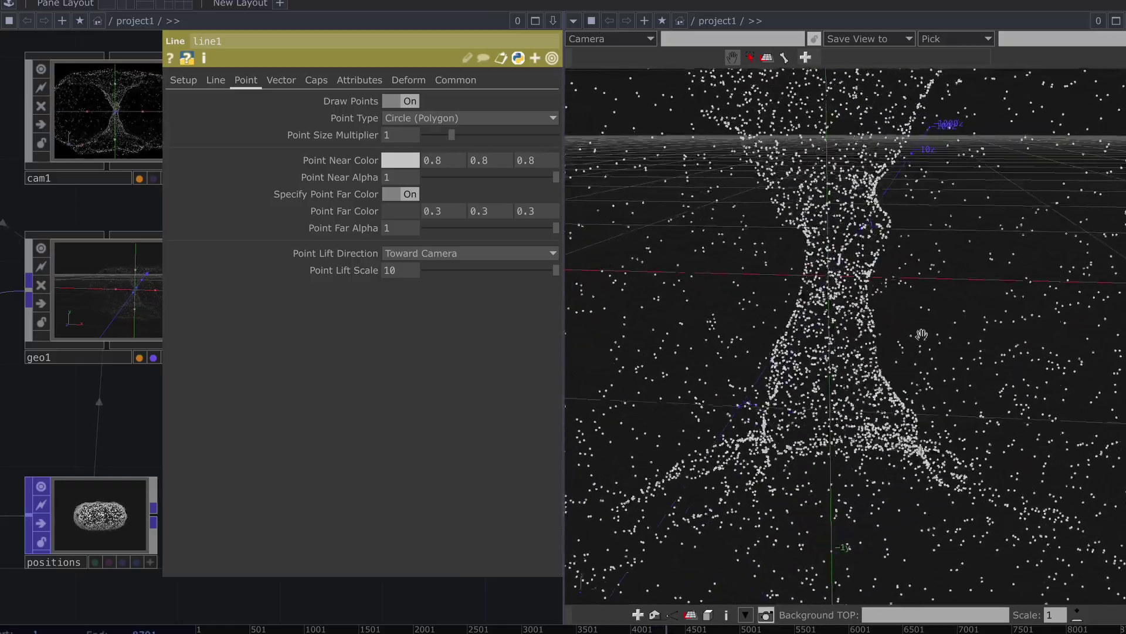
pyautogui.scroll(-3, 887, 313)
pyautogui.moveTo(887, 314); pyautogui.dragTo(920, 352)
pyautogui.scroll(3, 890, 335)
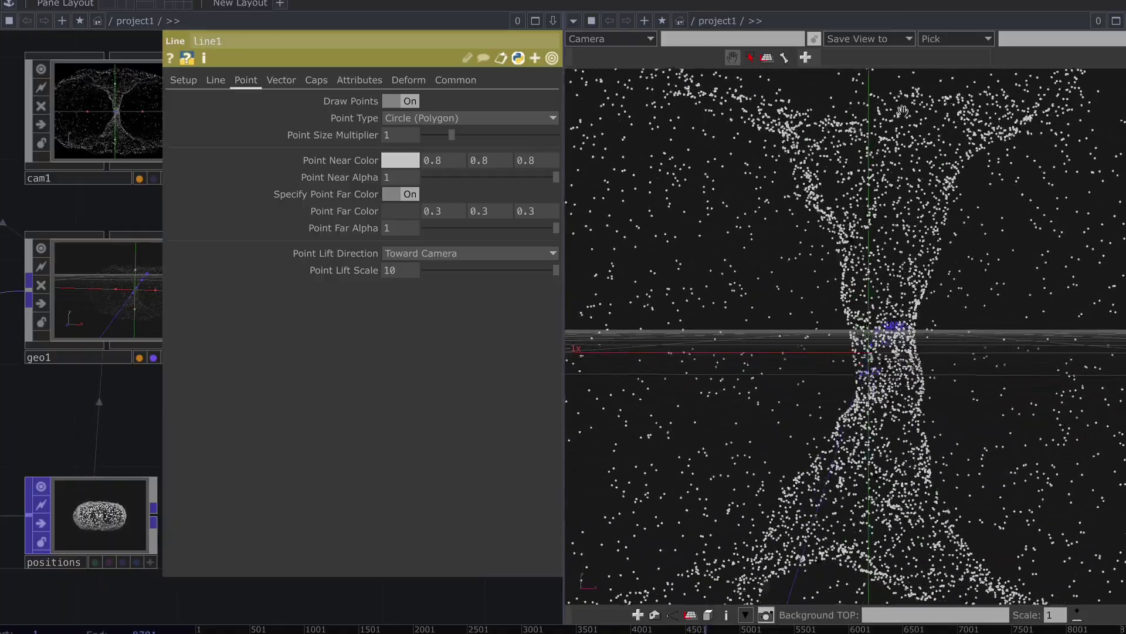
pyautogui.click(880, 39)
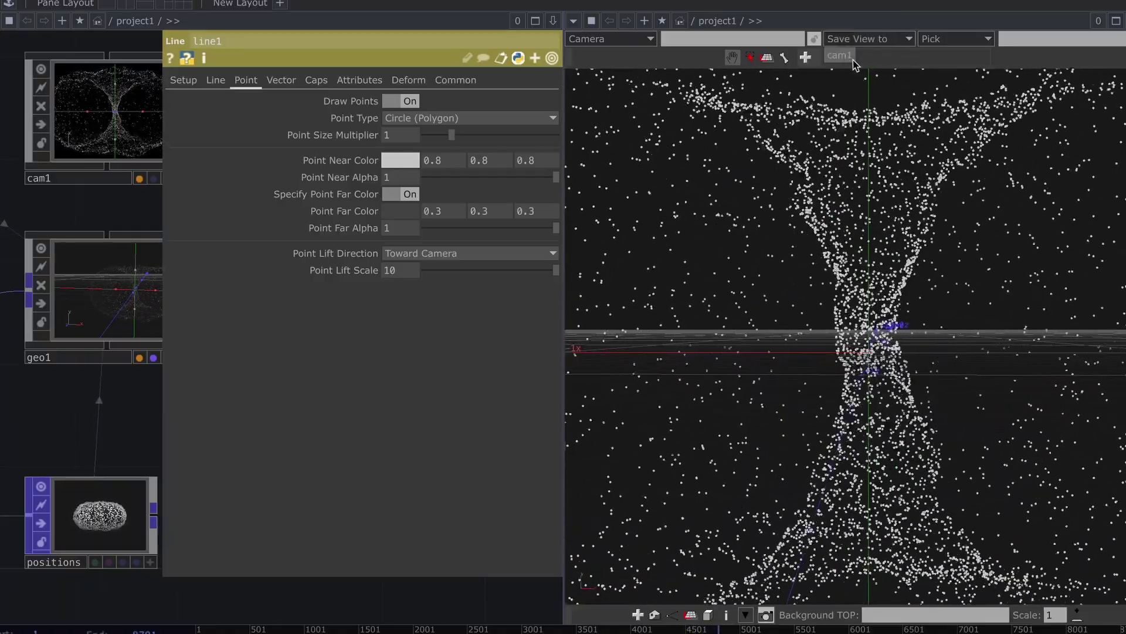
pyautogui.click(862, 56)
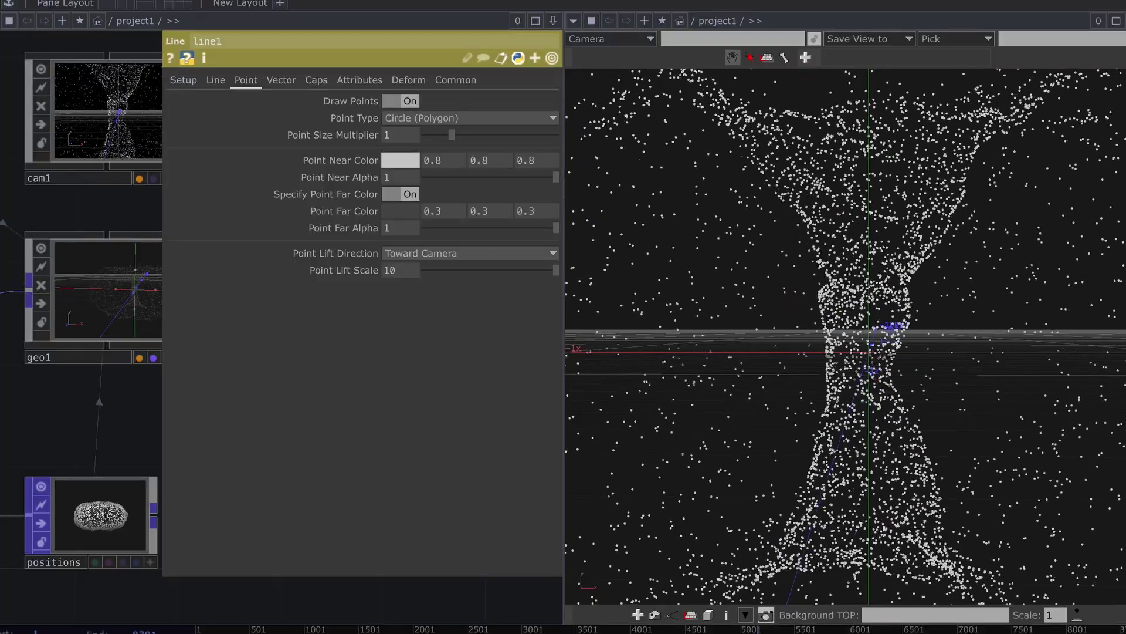
# Return the workspace to a single network pane and check the saved camera view in cam1's viewer.
pyautogui.click(1115, 22)
pyautogui.click(1063, 129)
pyautogui.moveTo(460, 134); pyautogui.dragTo(714, 197)
pyautogui.scroll(5, 323, 149)
pyautogui.click(634, 400)
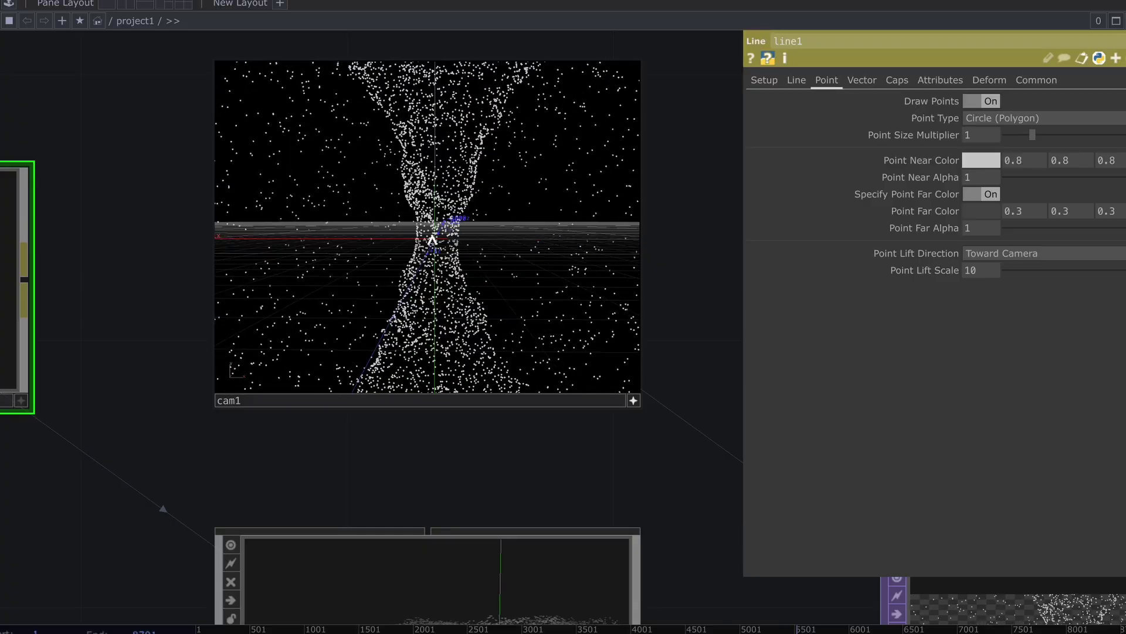
pyautogui.click(634, 400)
pyautogui.moveTo(682, 384); pyautogui.dragTo(561, 322)
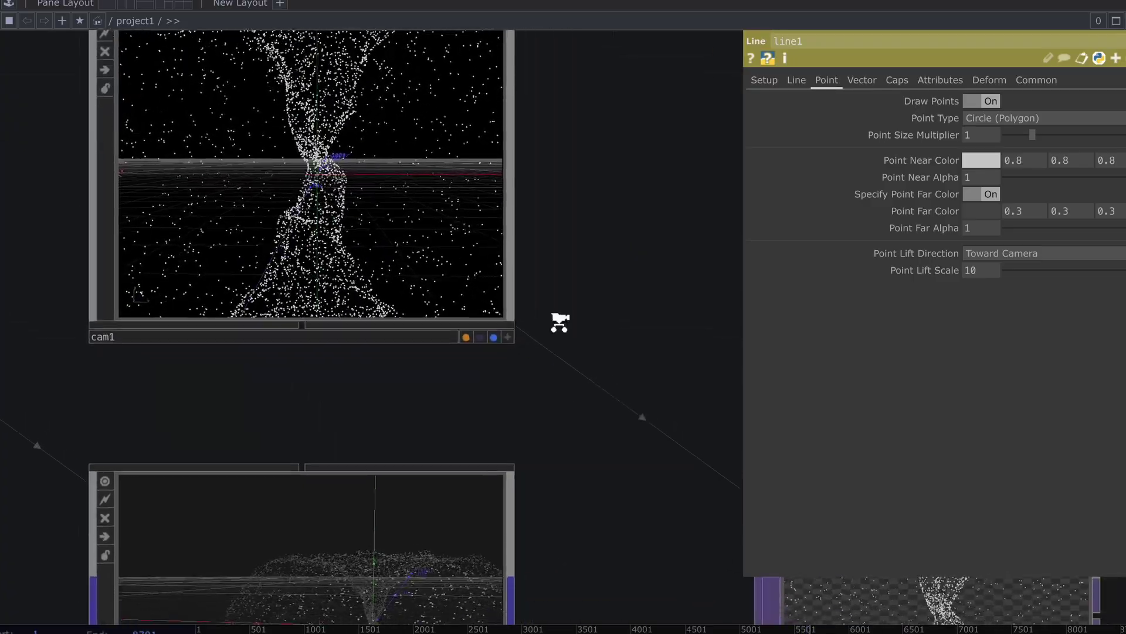
# Add a Null TOP after render1, leaving a wide gap between the two nodes.
pyautogui.scroll(-2, 563, 320)
pyautogui.moveTo(678, 412); pyautogui.dragTo(476, 306)
pyautogui.moveTo(581, 293); pyautogui.dragTo(406, 198)
pyautogui.scroll(-2, 510, 331)
pyautogui.moveTo(377, 260); pyautogui.dragTo(745, 276)
pyautogui.moveTo(469, 226); pyautogui.dragTo(192, 210)
pyautogui.moveTo(485, 259); pyautogui.dragTo(277, 210)
pyautogui.scroll(-3, 349, 248)
pyautogui.click(351, 254)
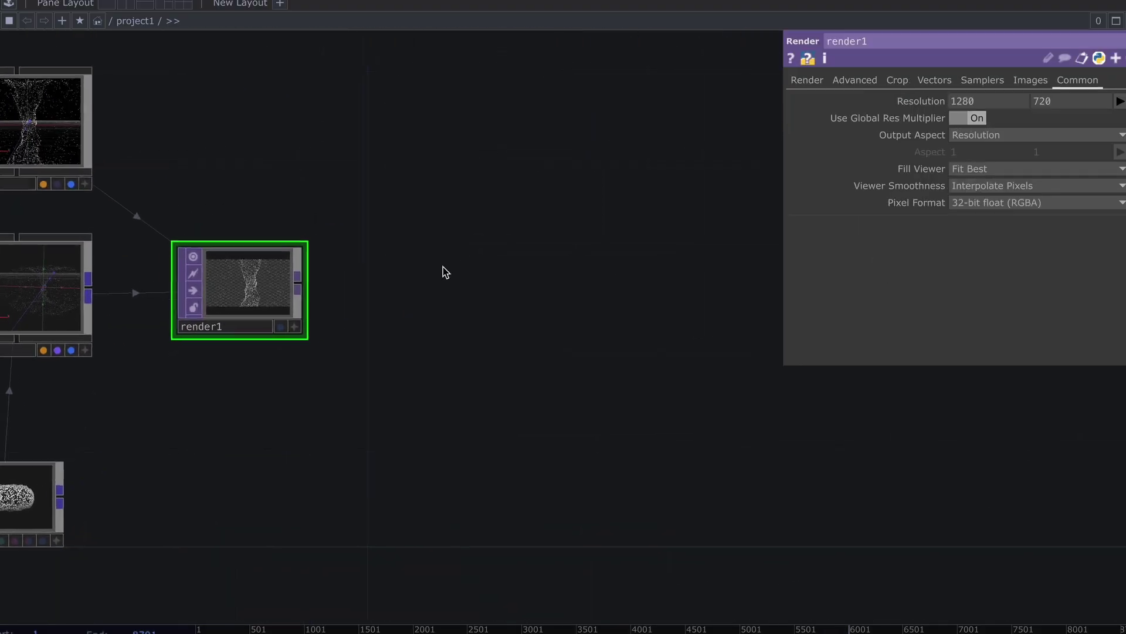
pyautogui.press('Tab')
pyautogui.click(692, 290)
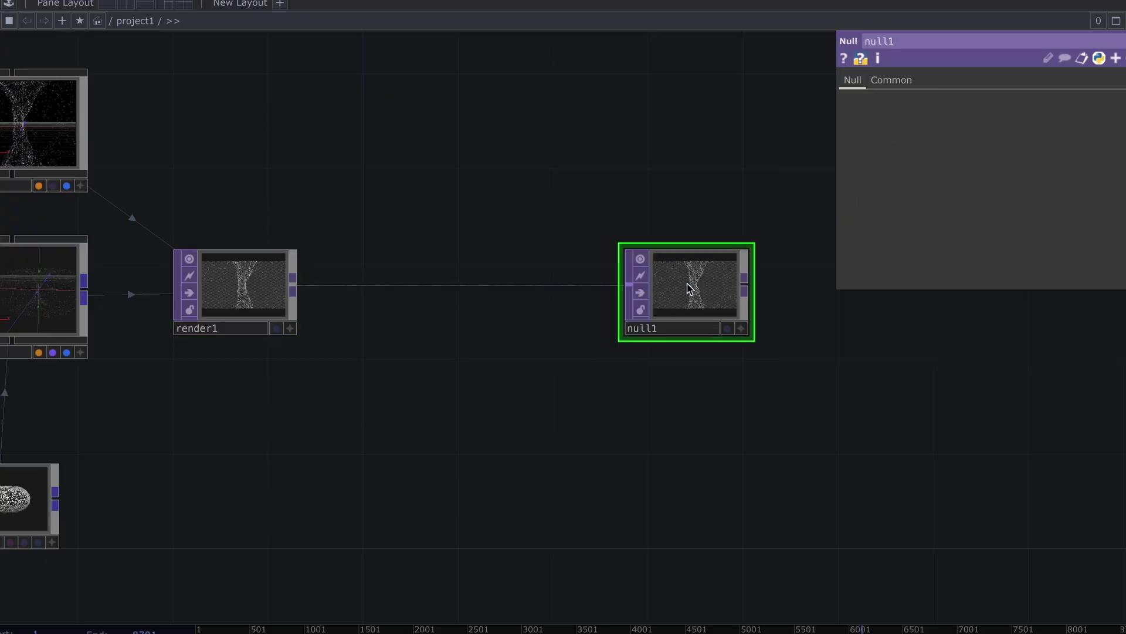
pyautogui.moveTo(691, 289); pyautogui.dragTo(763, 291)
# Insert an RGB Key TOP on the wire between render1 and null1.
pyautogui.rightClick(573, 284)
pyautogui.click(591, 271)
pyautogui.write('rgb')
pyautogui.click(629, 363)
pyautogui.click(593, 296)
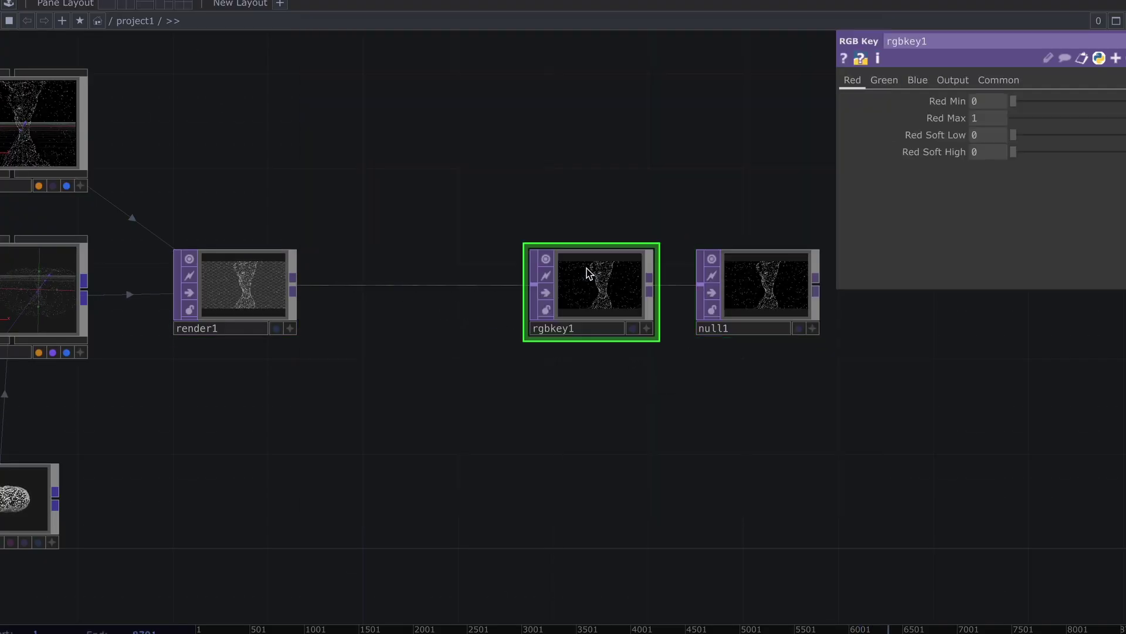
# Turn on null1's display so its output shows as the network background.
pyautogui.moveTo(358, 272); pyautogui.dragTo(477, 272)
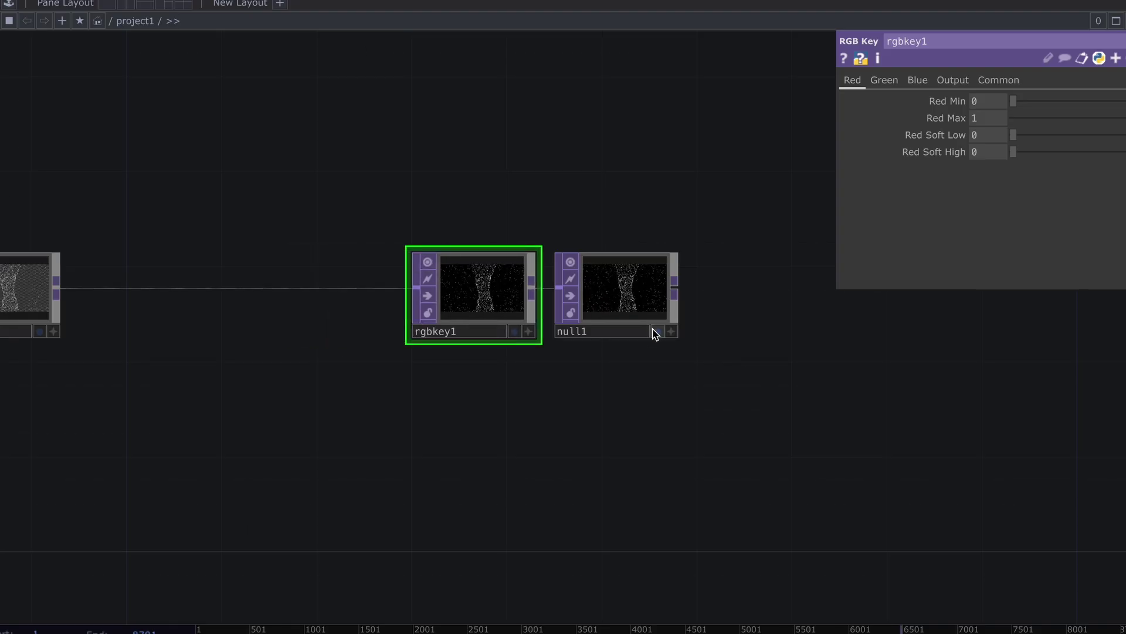
pyautogui.click(656, 330)
pyautogui.moveTo(636, 302); pyautogui.dragTo(707, 302)
pyautogui.moveTo(501, 287); pyautogui.dragTo(551, 286)
# Set the line1 material's Point Near Color to bright blue (0, 0.73333, 1).
pyautogui.moveTo(114, 203); pyautogui.dragTo(747, 262)
pyautogui.moveTo(229, 301); pyautogui.dragTo(341, 316)
pyautogui.click(315, 239)
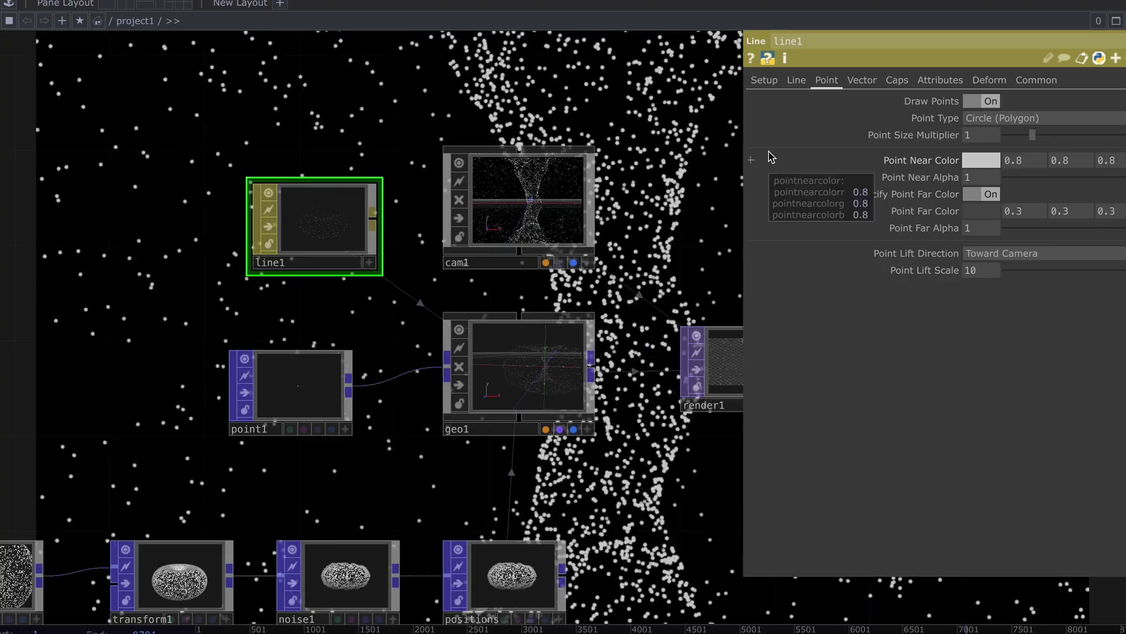
pyautogui.click(763, 80)
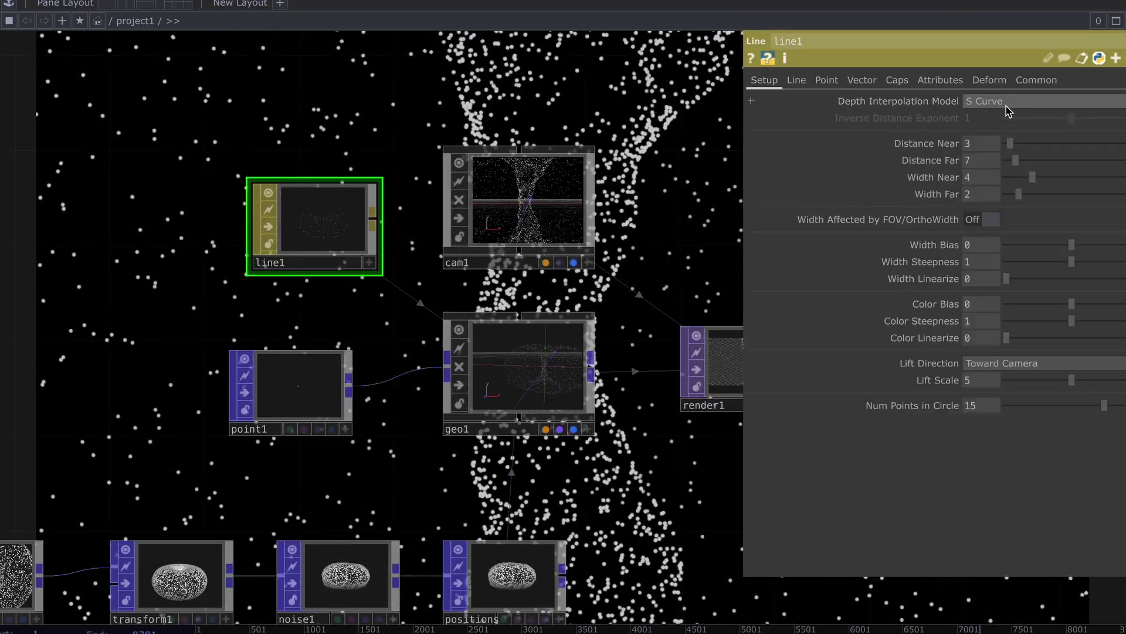
pyautogui.click(827, 82)
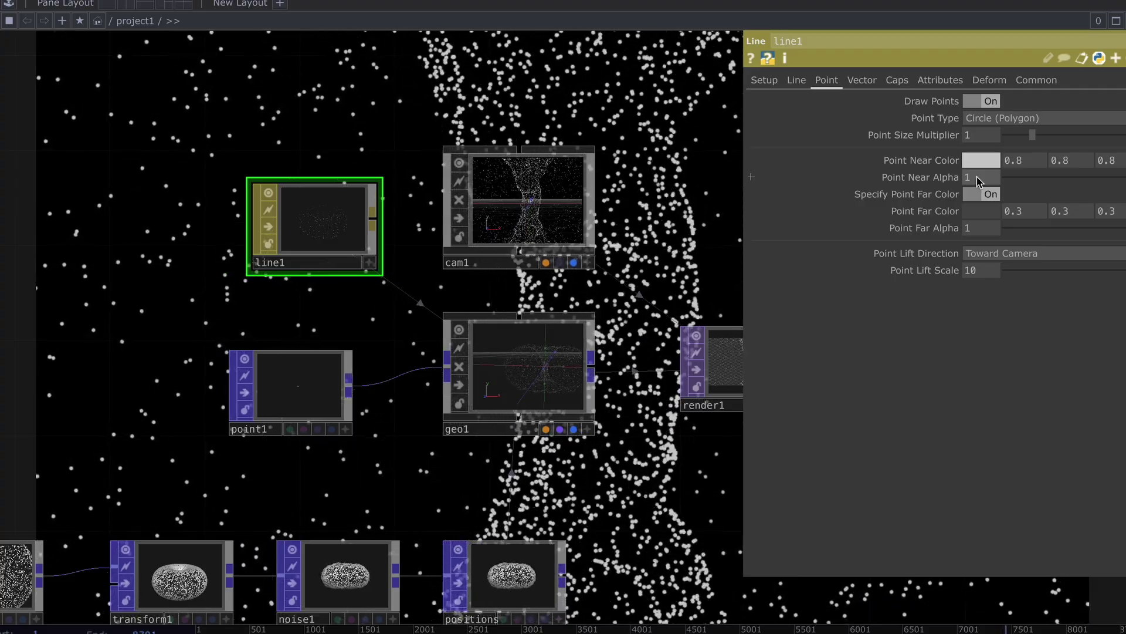
pyautogui.click(980, 160)
pyautogui.click(1030, 87)
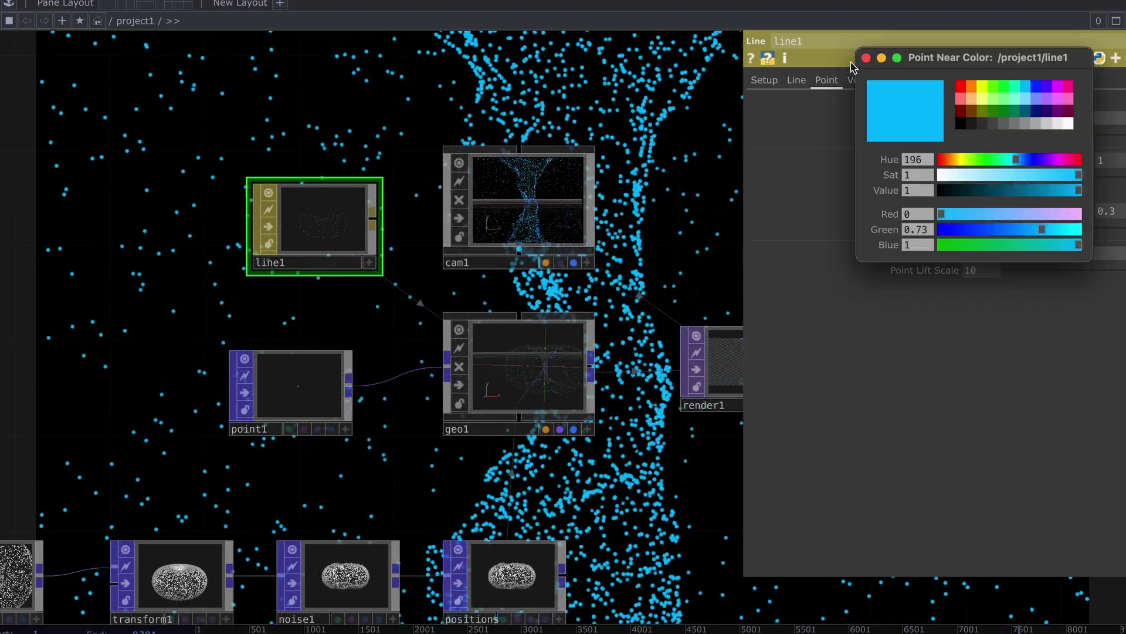
pyautogui.click(865, 58)
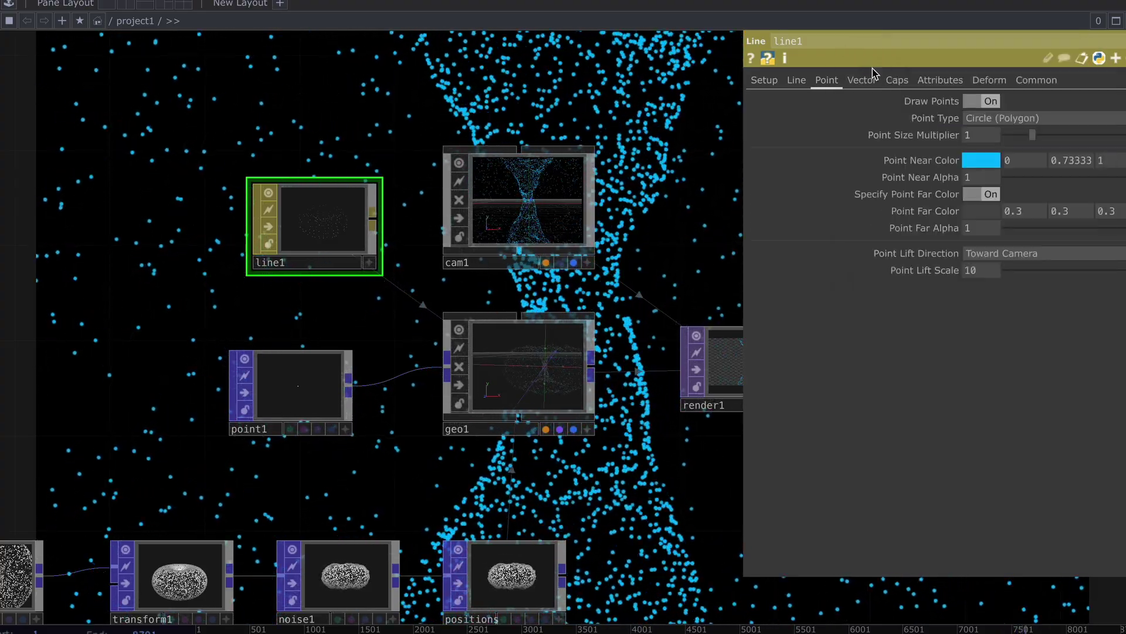
# Set the line1 material's Point Far Color to magenta-purple (0.90588, 0, 1).
pyautogui.click(990, 212)
pyautogui.click(1068, 88)
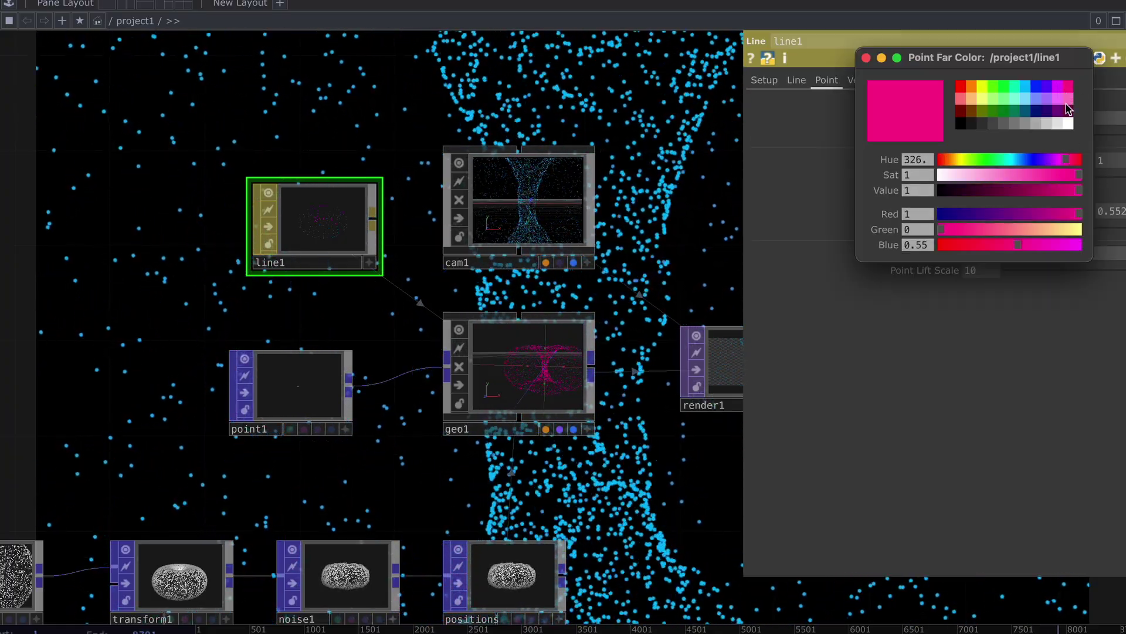
pyautogui.click(1057, 86)
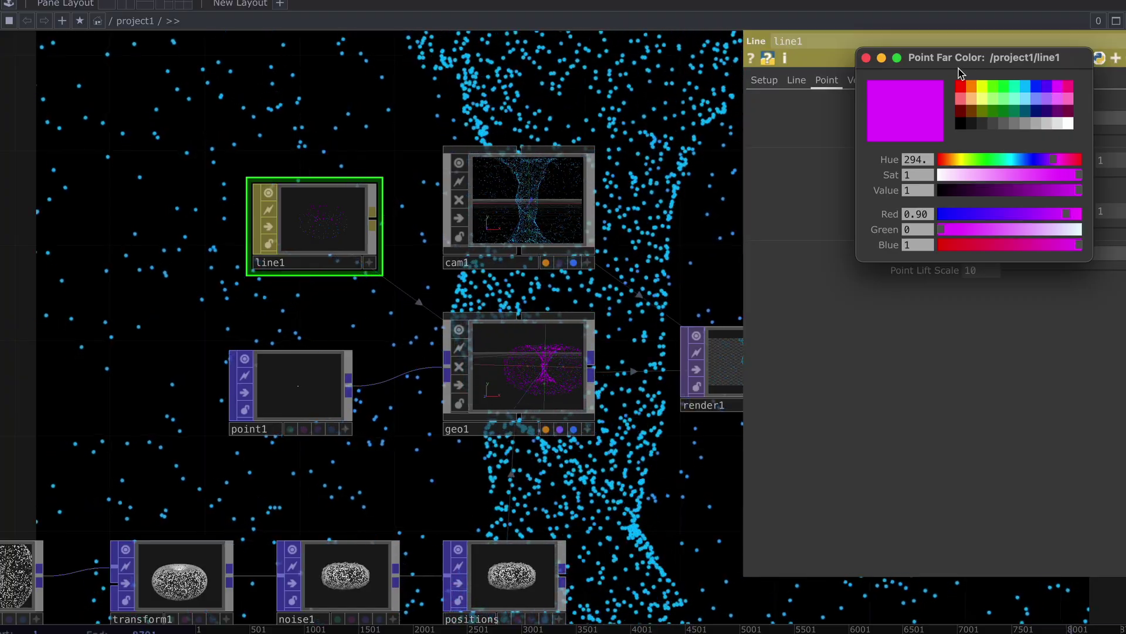
pyautogui.click(866, 58)
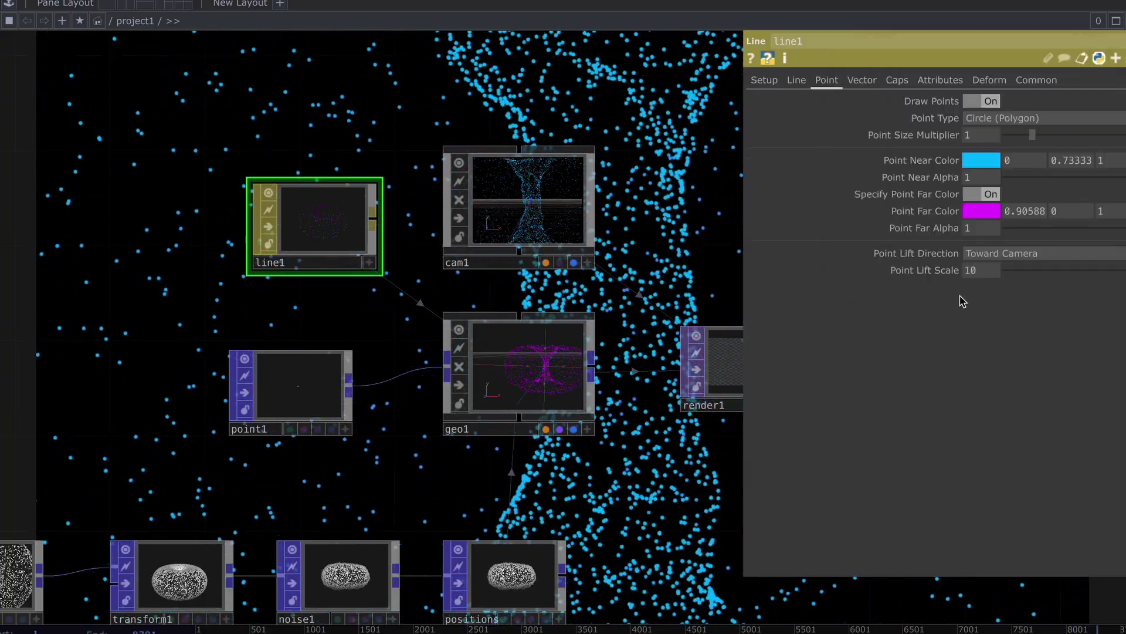
# Set the line1 material's Distance Near to 0 and Distance Far to 5.8 in its setup parameters.
pyautogui.click(796, 83)
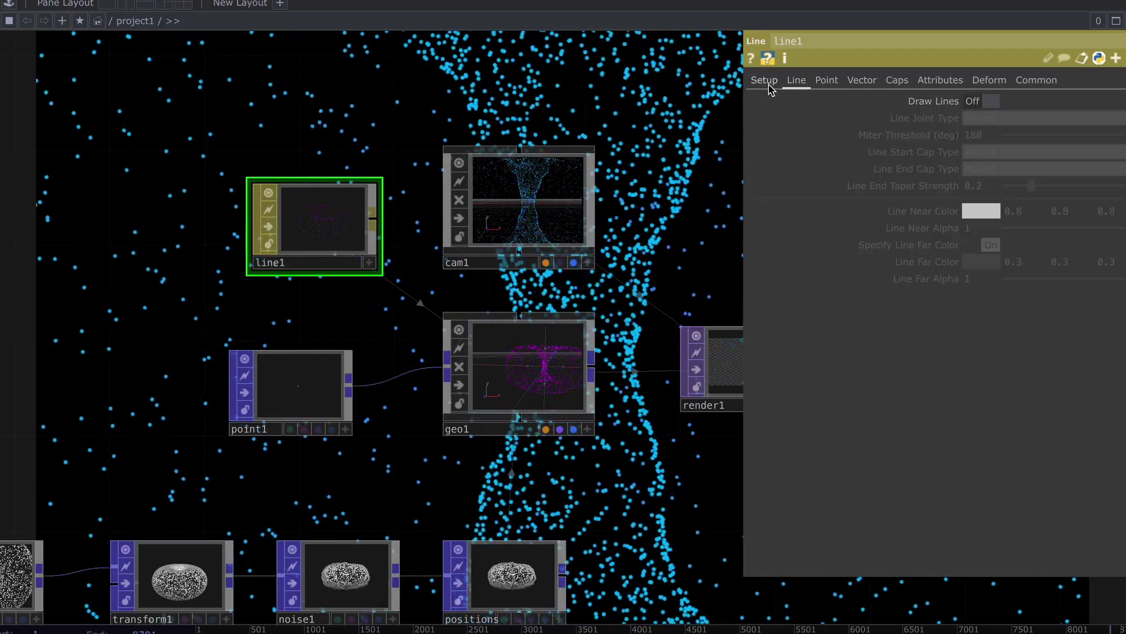
pyautogui.click(768, 82)
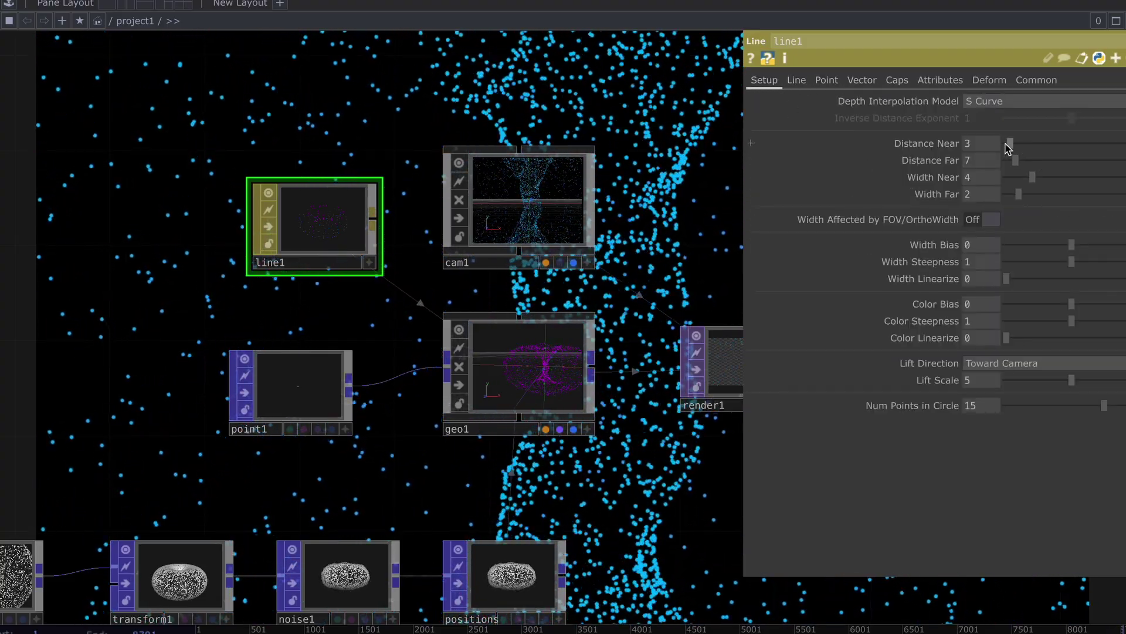
pyautogui.moveTo(1019, 145); pyautogui.dragTo(1016, 144)
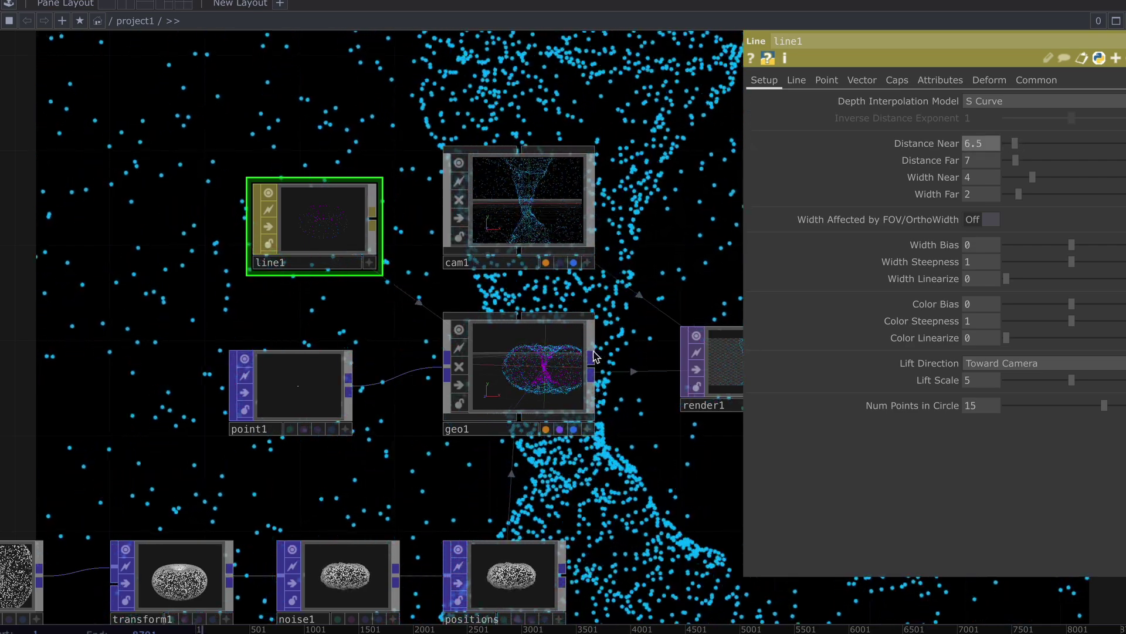
pyautogui.moveTo(1019, 153); pyautogui.dragTo(991, 149)
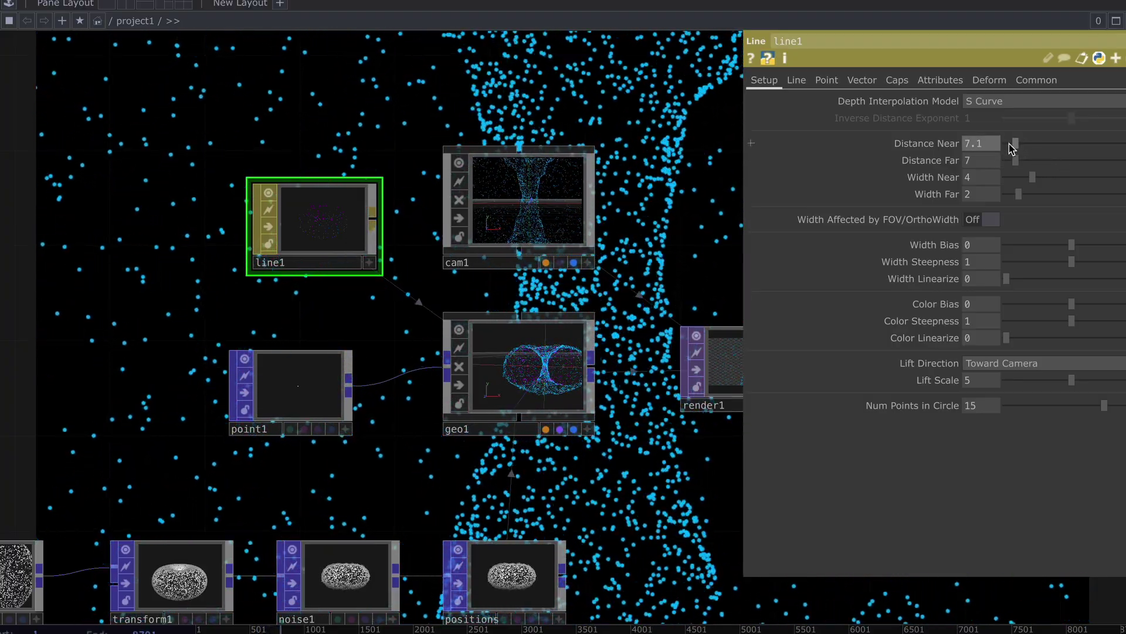
pyautogui.moveTo(1002, 143); pyautogui.dragTo(1010, 194)
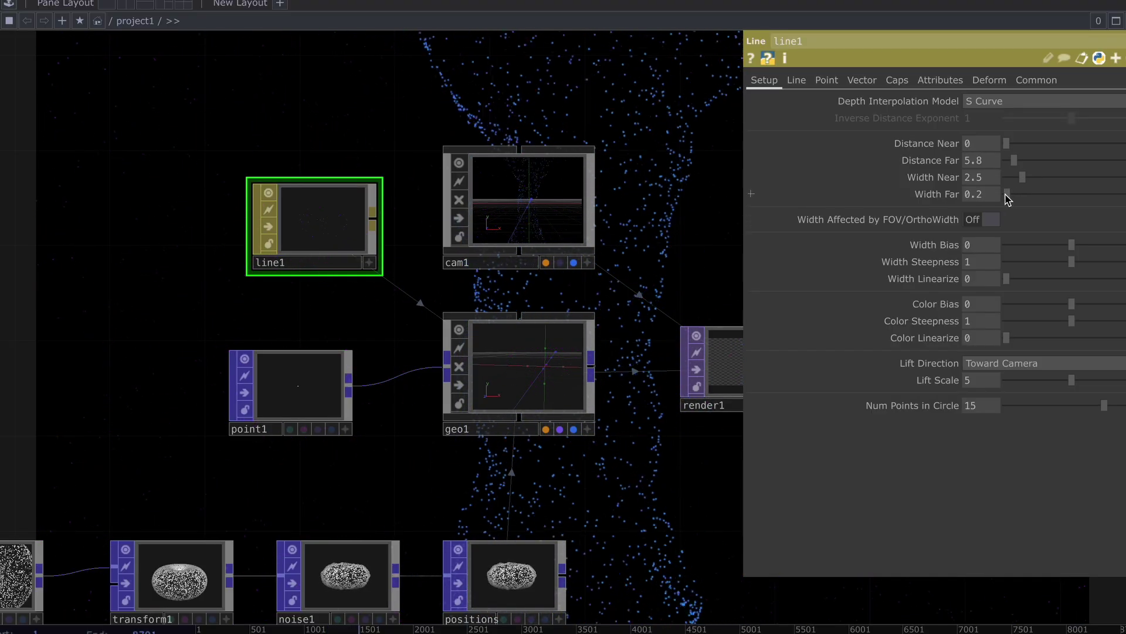
# Adjust the line1 point widths, ending with Width Near at 1.6 and Width Far at 2.1.
pyautogui.moveTo(1022, 177); pyautogui.dragTo(1019, 179)
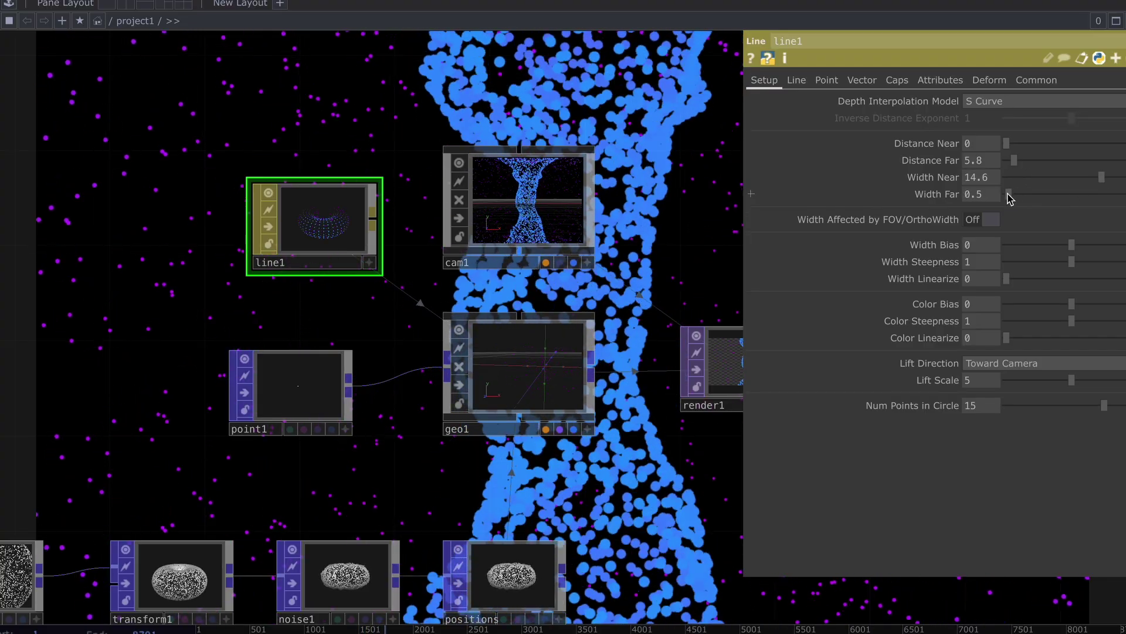
pyautogui.moveTo(1002, 200); pyautogui.dragTo(1016, 195)
pyautogui.moveTo(1101, 177); pyautogui.dragTo(1107, 181)
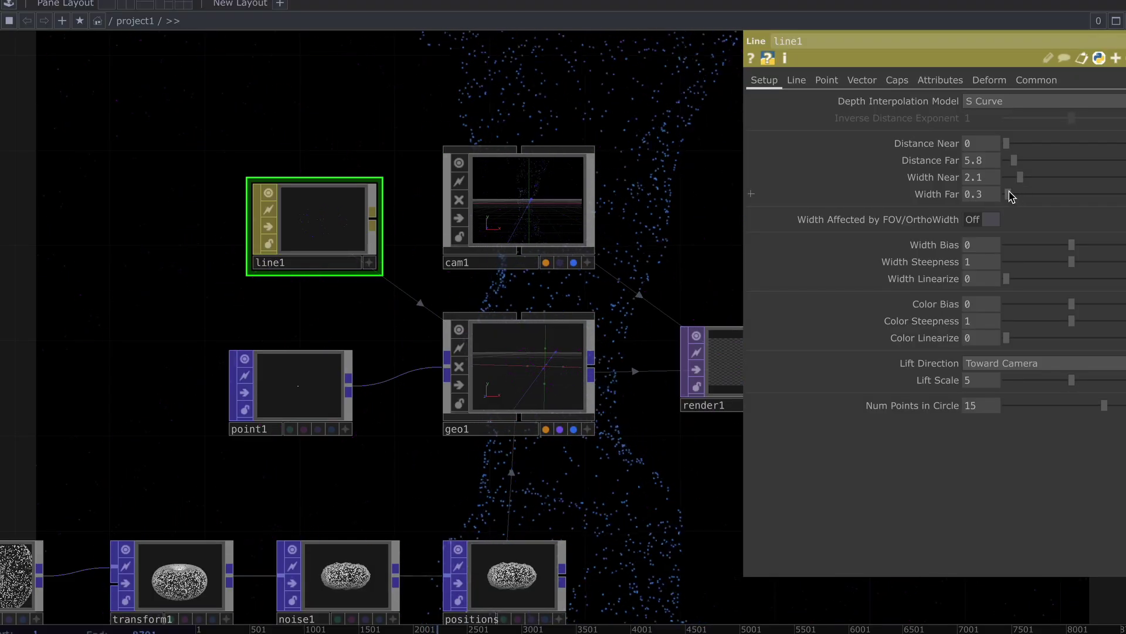
pyautogui.moveTo(1020, 196); pyautogui.dragTo(1028, 183)
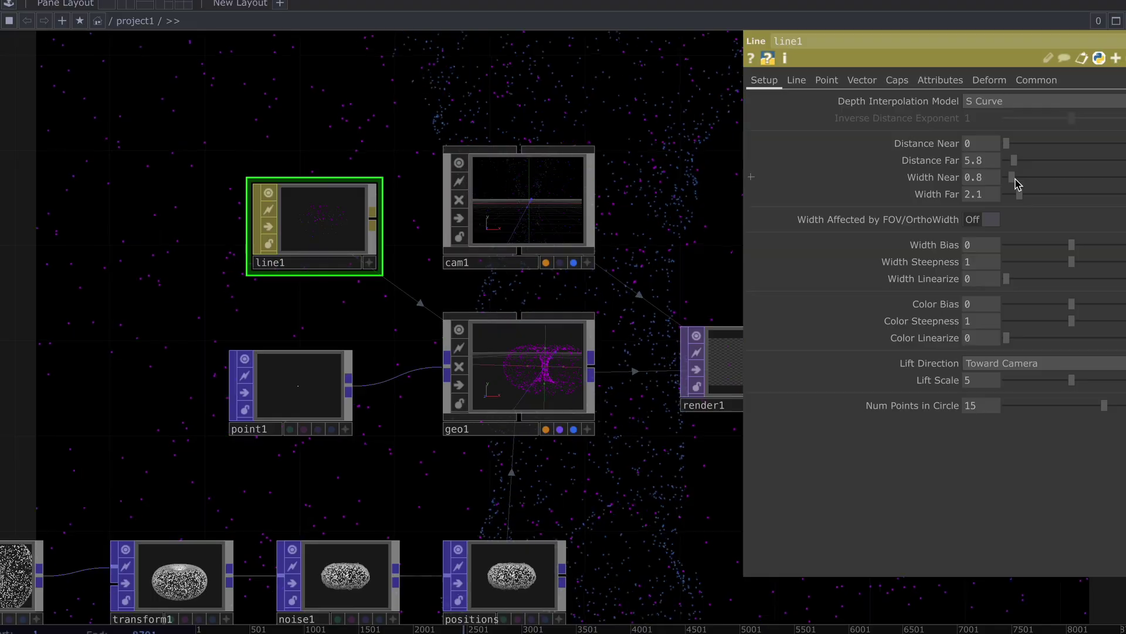
pyautogui.moveTo(1020, 178); pyautogui.dragTo(1021, 179)
# Insert a second Null TOP on the wire between render1 and rgbkey1.
pyautogui.moveTo(604, 233); pyautogui.dragTo(358, 232)
pyautogui.moveTo(581, 227); pyautogui.dragTo(377, 219)
pyautogui.moveTo(447, 228); pyautogui.dragTo(192, 213)
pyautogui.click(267, 334)
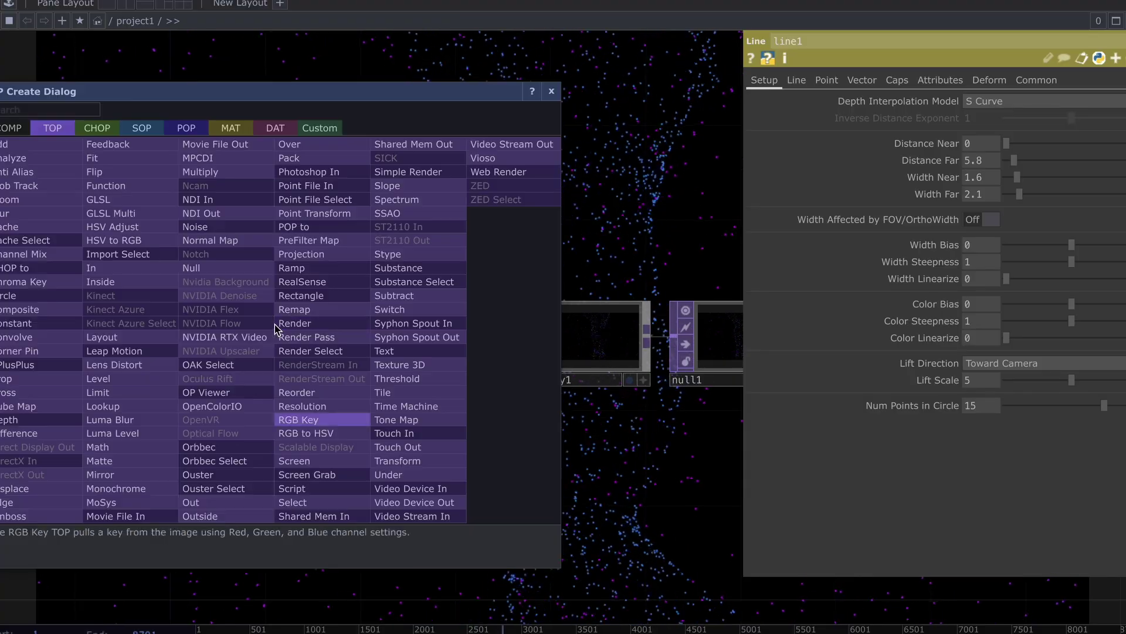
pyautogui.click(288, 326)
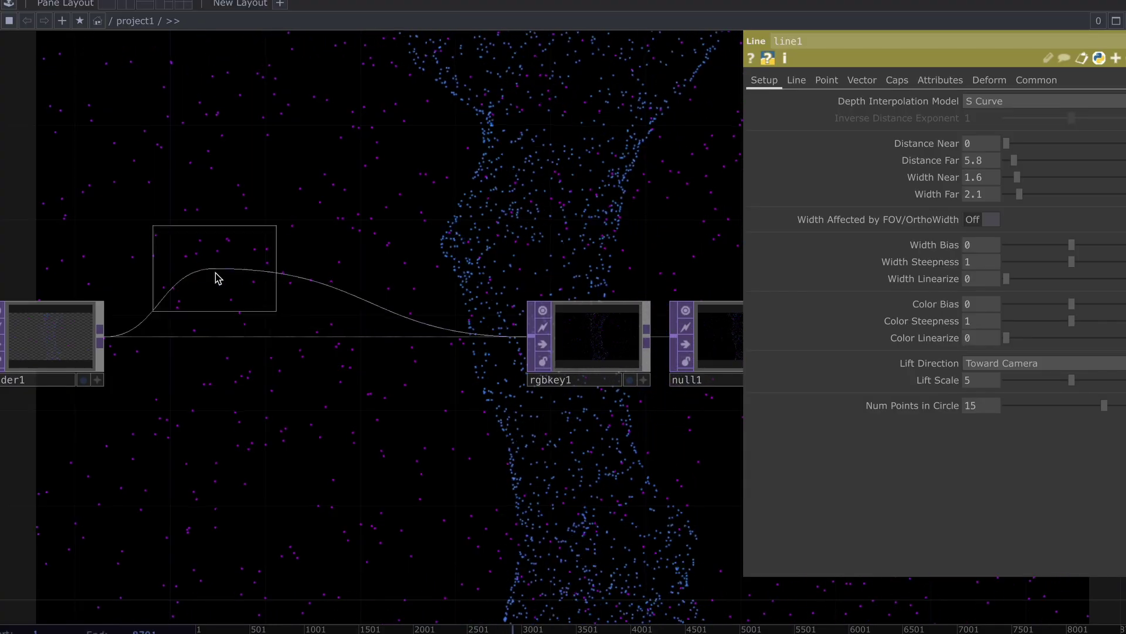
pyautogui.click(211, 335)
# Select rgbkey1 and null1 together and move them farther downstream to make room after null2.
pyautogui.moveTo(312, 229); pyautogui.dragTo(99, 217)
pyautogui.moveTo(261, 244); pyautogui.dragTo(443, 343, button='right')
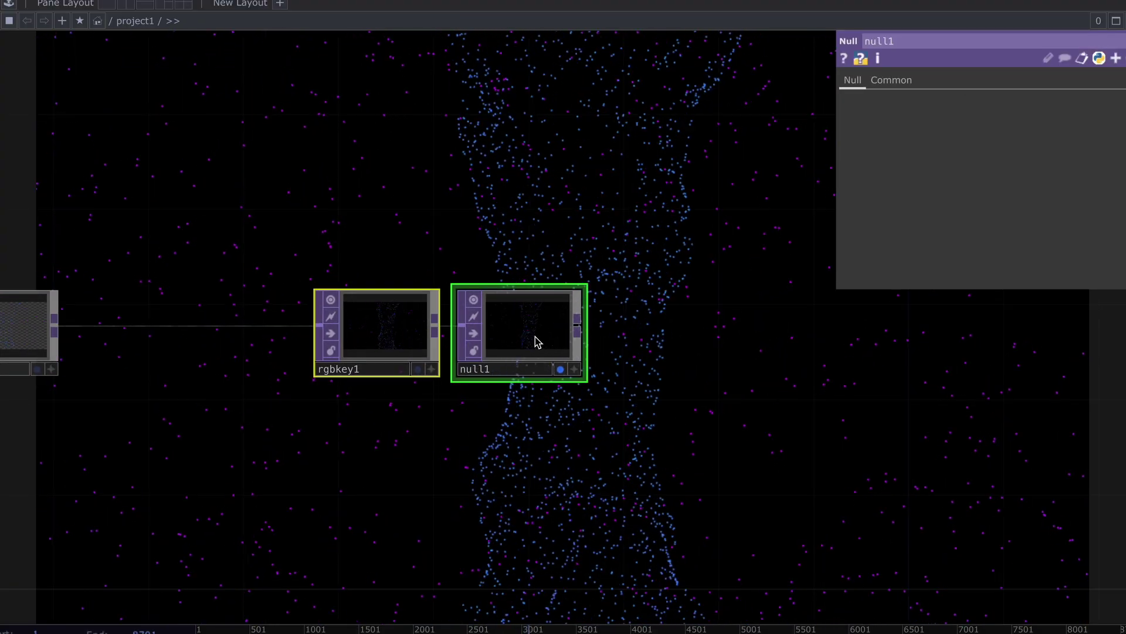
pyautogui.moveTo(535, 335); pyautogui.dragTo(852, 347)
pyautogui.moveTo(621, 425); pyautogui.dragTo(743, 469)
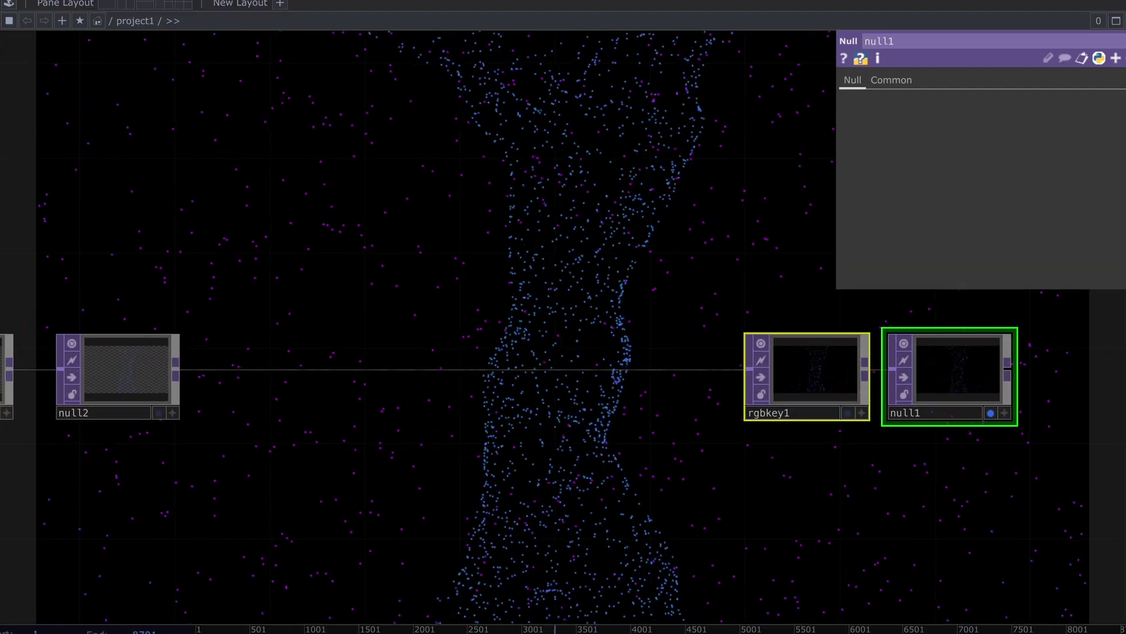
pyautogui.moveTo(415, 320); pyautogui.dragTo(489, 325)
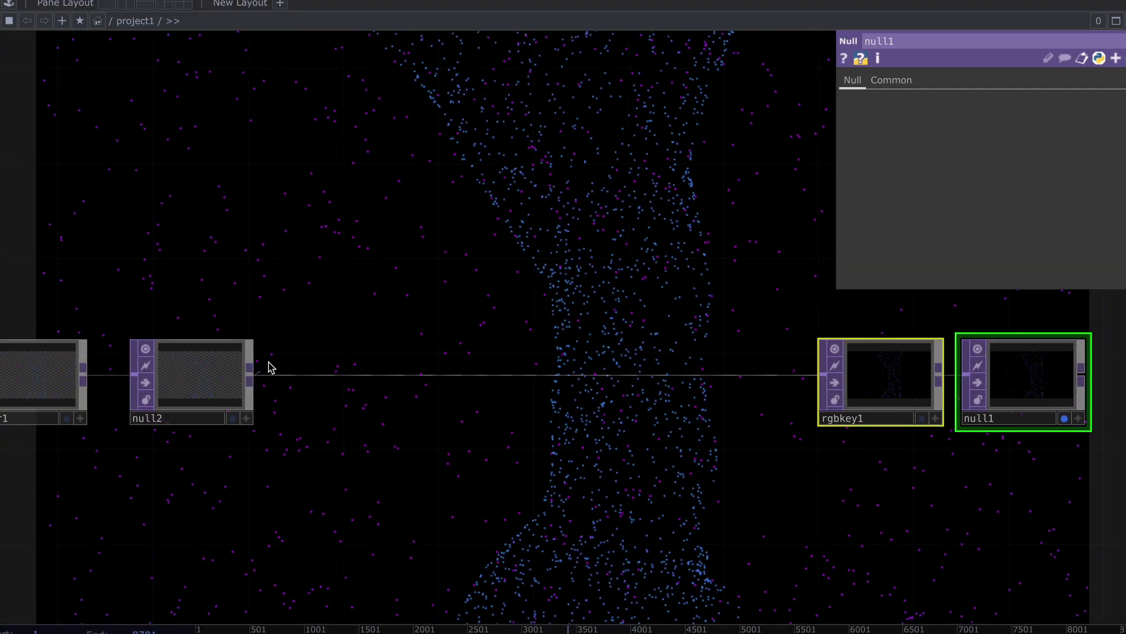
# Branch a Feedback TOP off null2 and place it above the main chain.
pyautogui.click(313, 301)
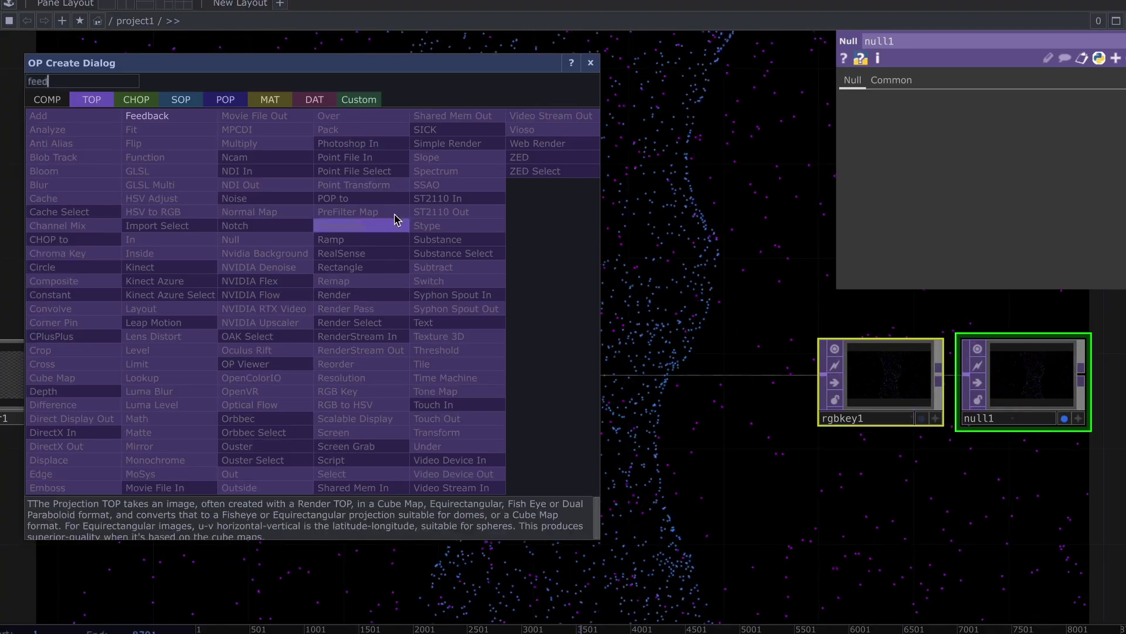
pyautogui.click(190, 119)
pyautogui.click(361, 242)
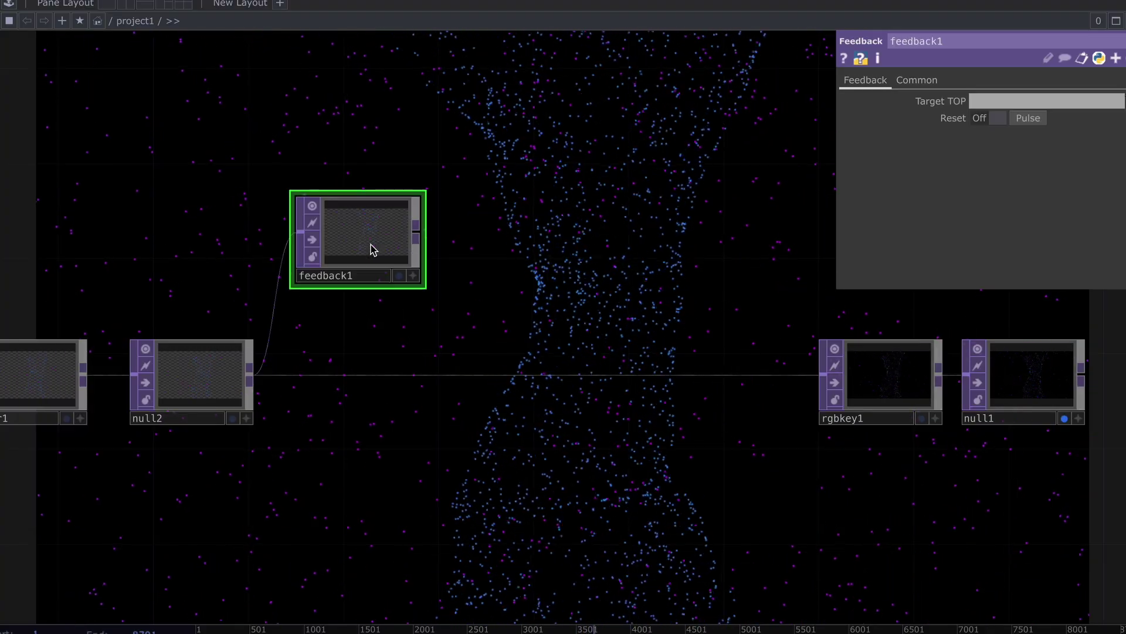
# Add a Level TOP after feedback1 and a Mirror TOP after the Level.
pyautogui.moveTo(423, 241); pyautogui.dragTo(365, 246, button='middle')
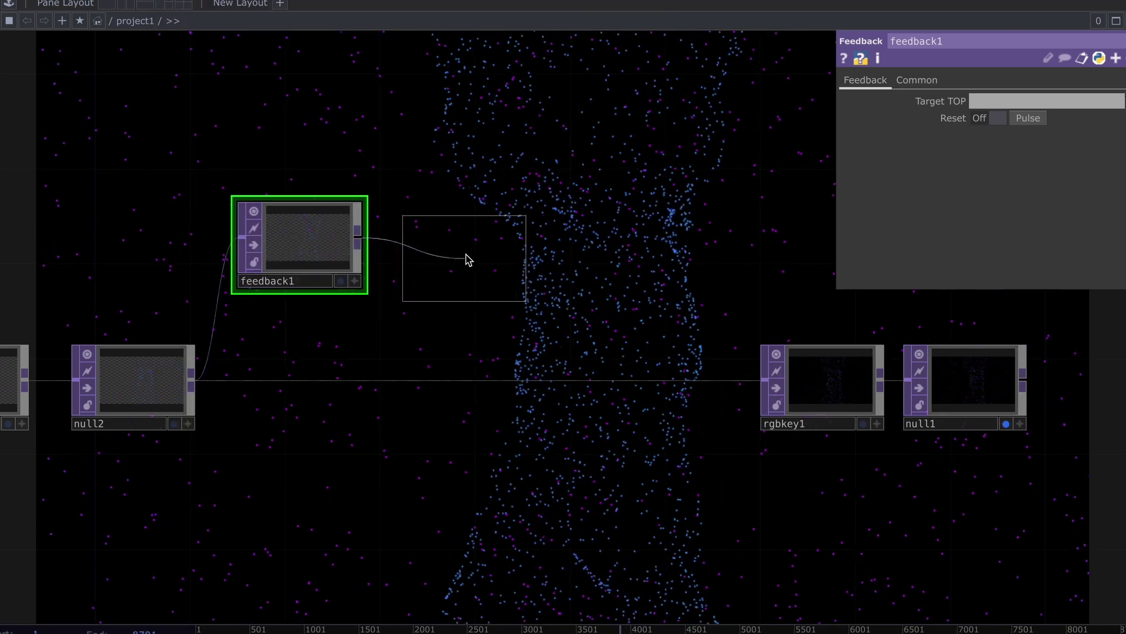
pyautogui.click(469, 258)
pyautogui.moveTo(522, 252); pyautogui.dragTo(395, 259, button='middle')
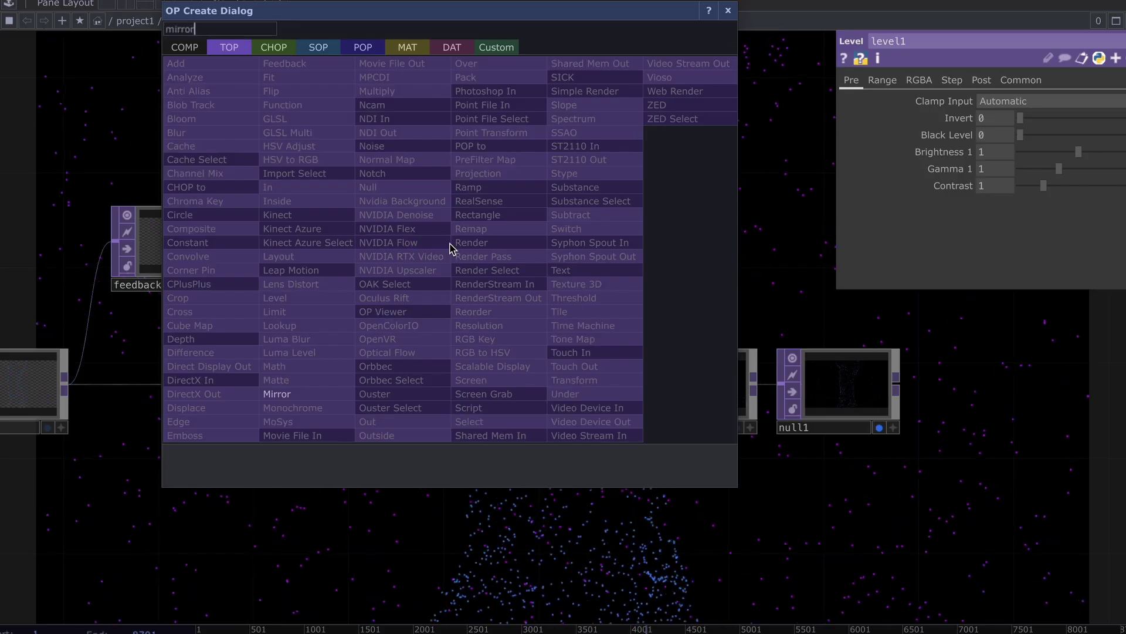
pyautogui.click(280, 371)
pyautogui.click(505, 249)
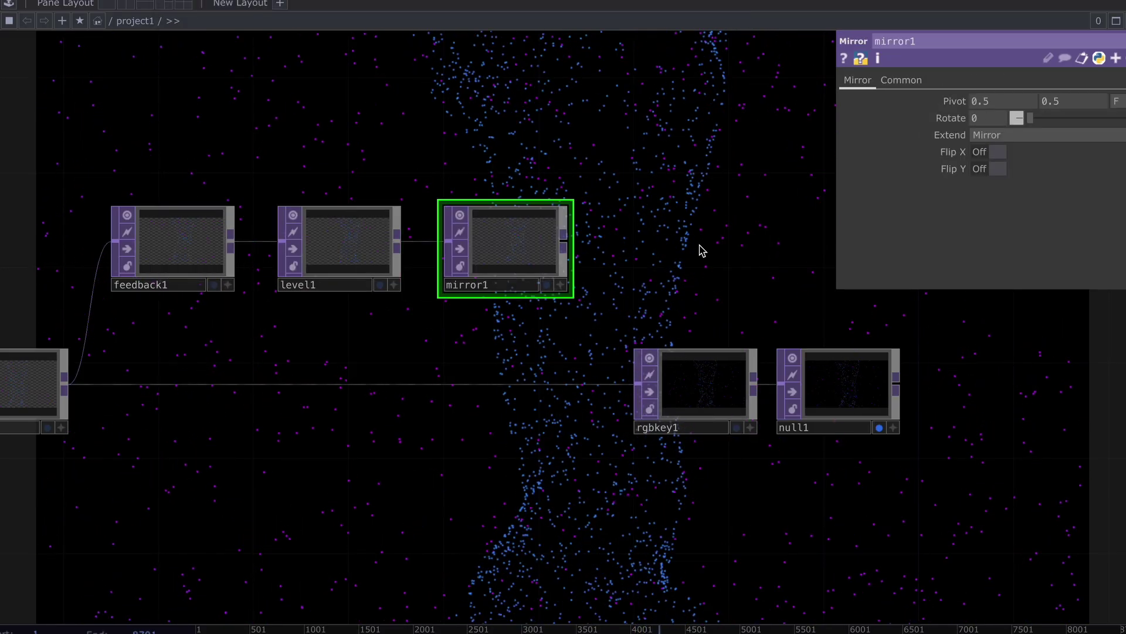
# Shift rgbkey1 and null1 farther downstream and add a Transform TOP after mirror1.
pyautogui.moveTo(691, 241); pyautogui.dragTo(496, 241)
pyautogui.moveTo(422, 315); pyautogui.dragTo(731, 428, button='right')
pyautogui.moveTo(636, 403); pyautogui.dragTo(922, 403)
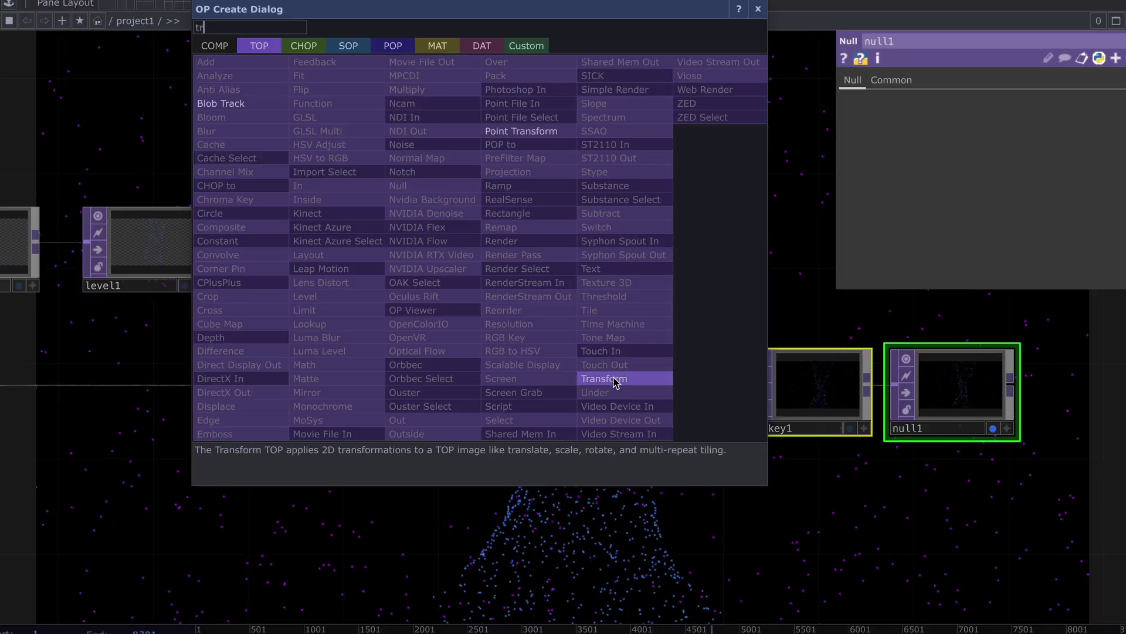
pyautogui.click(616, 381)
pyautogui.click(477, 251)
pyautogui.moveTo(570, 247); pyautogui.dragTo(419, 247)
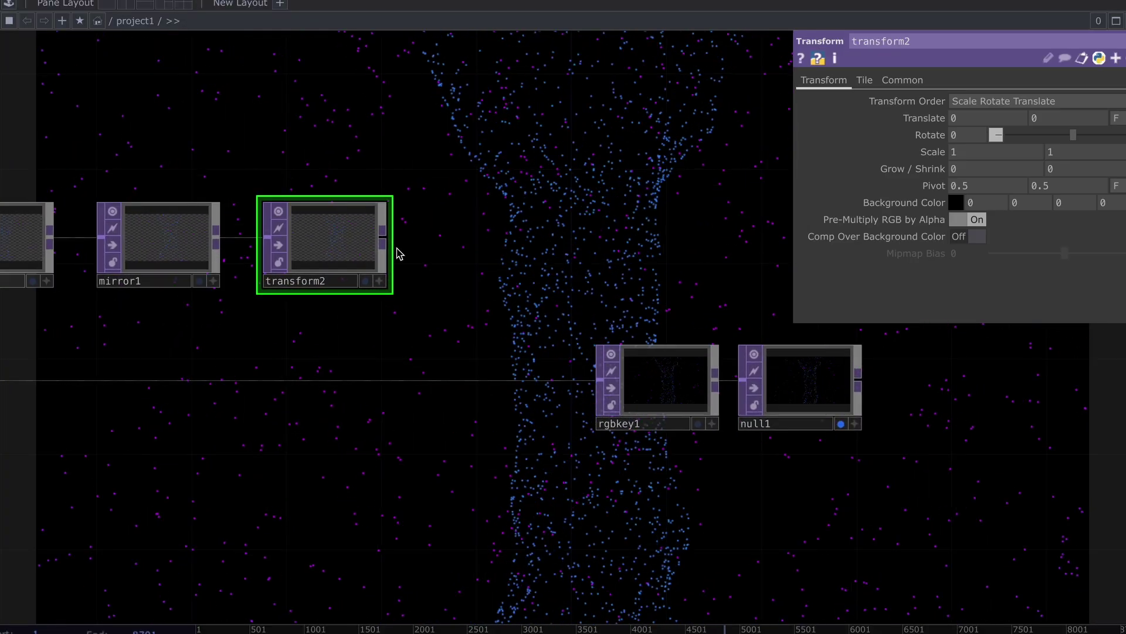
# Add a Composite TOP after transform2 and connect null2 as its second input.
pyautogui.click(503, 240)
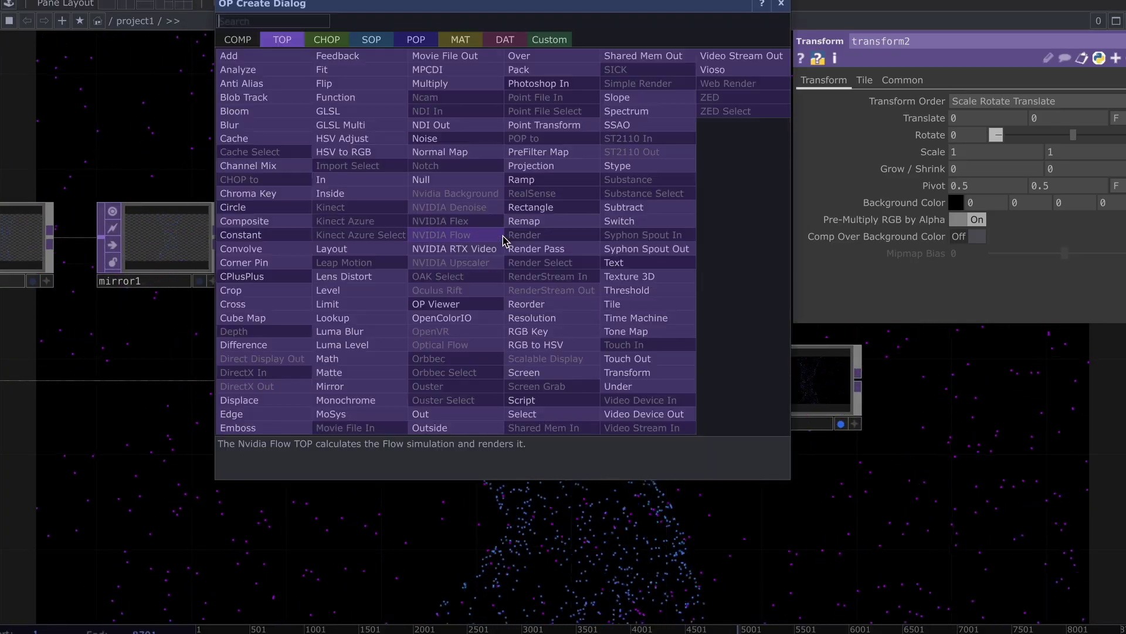
pyautogui.click(271, 223)
pyautogui.click(518, 269)
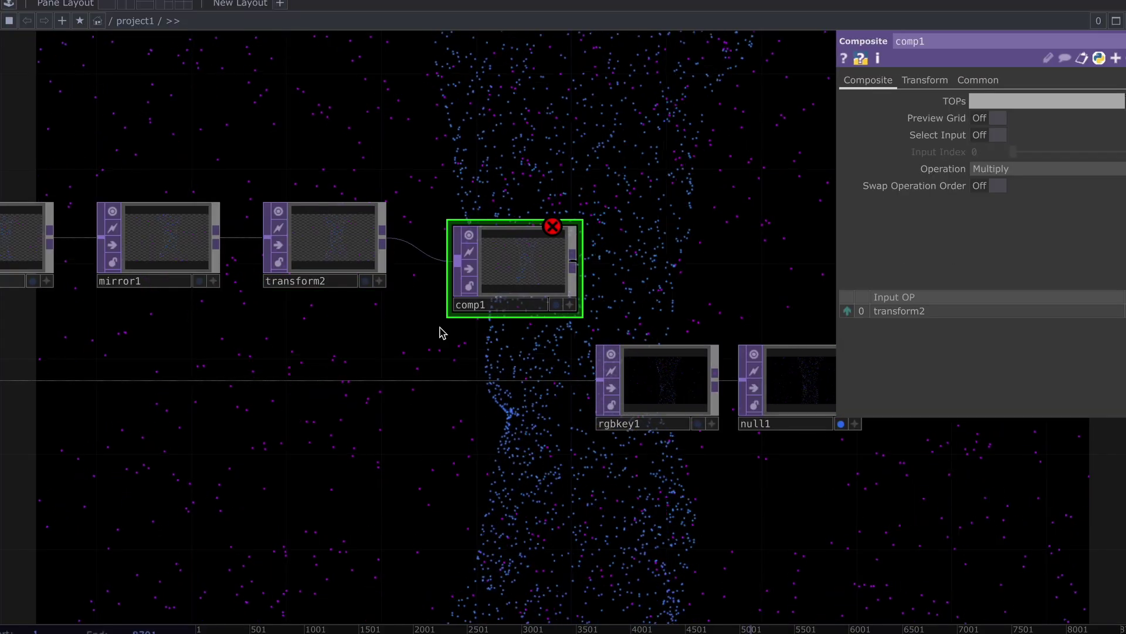
pyautogui.moveTo(342, 345); pyautogui.dragTo(645, 333)
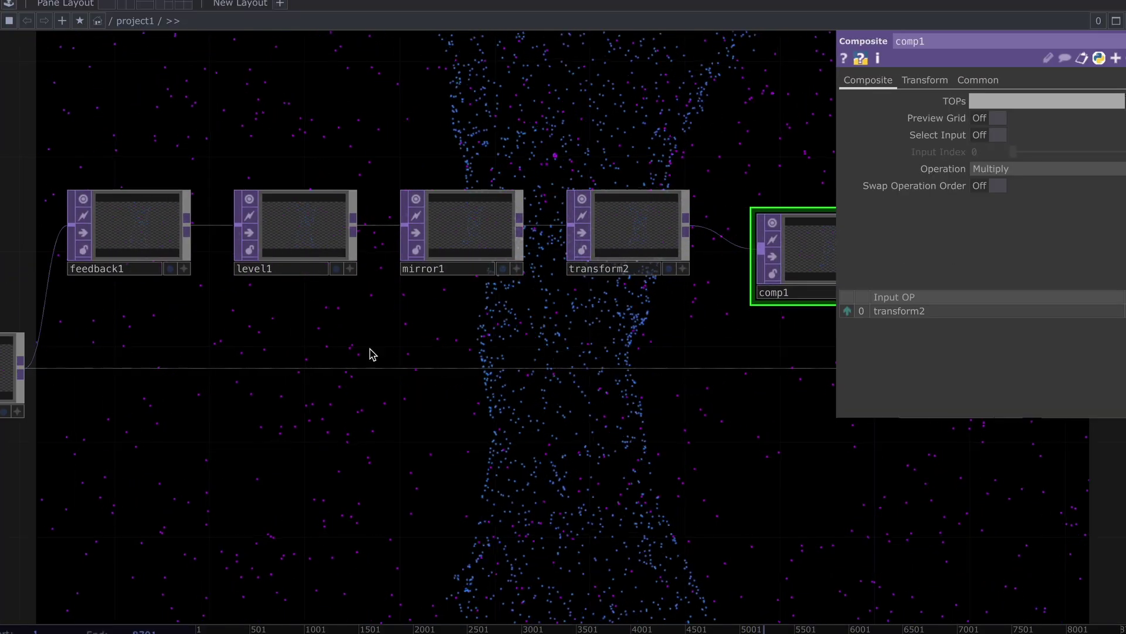
pyautogui.click(20, 369)
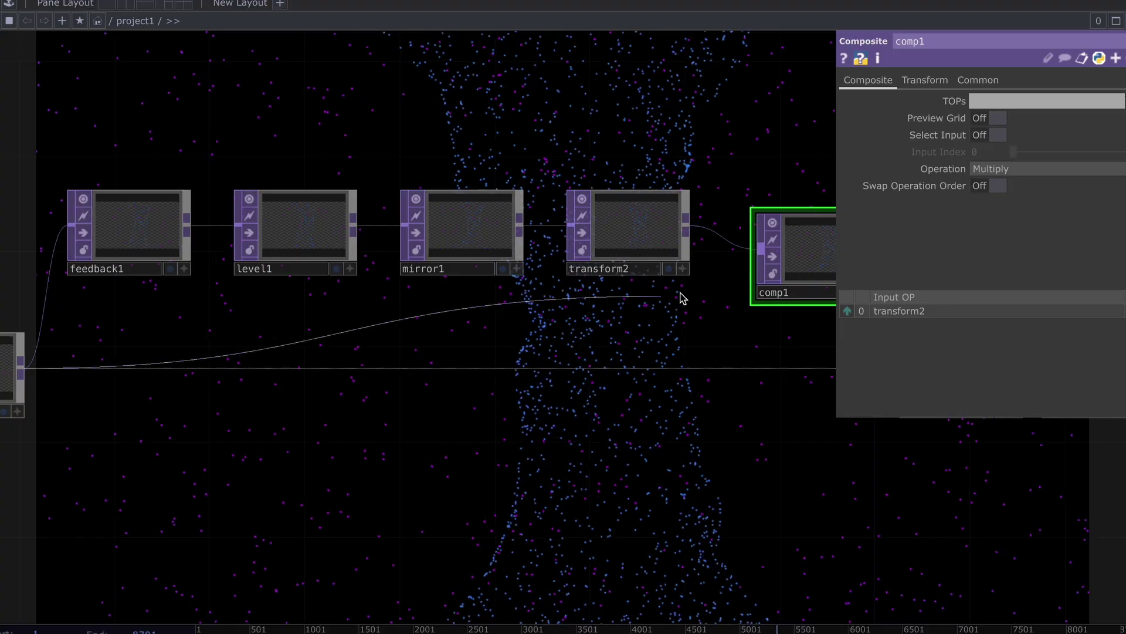
pyautogui.click(751, 267)
# Connect comp1's output to rgbkey1 and move comp1 down in line with the main chain.
pyautogui.moveTo(604, 362); pyautogui.dragTo(271, 356)
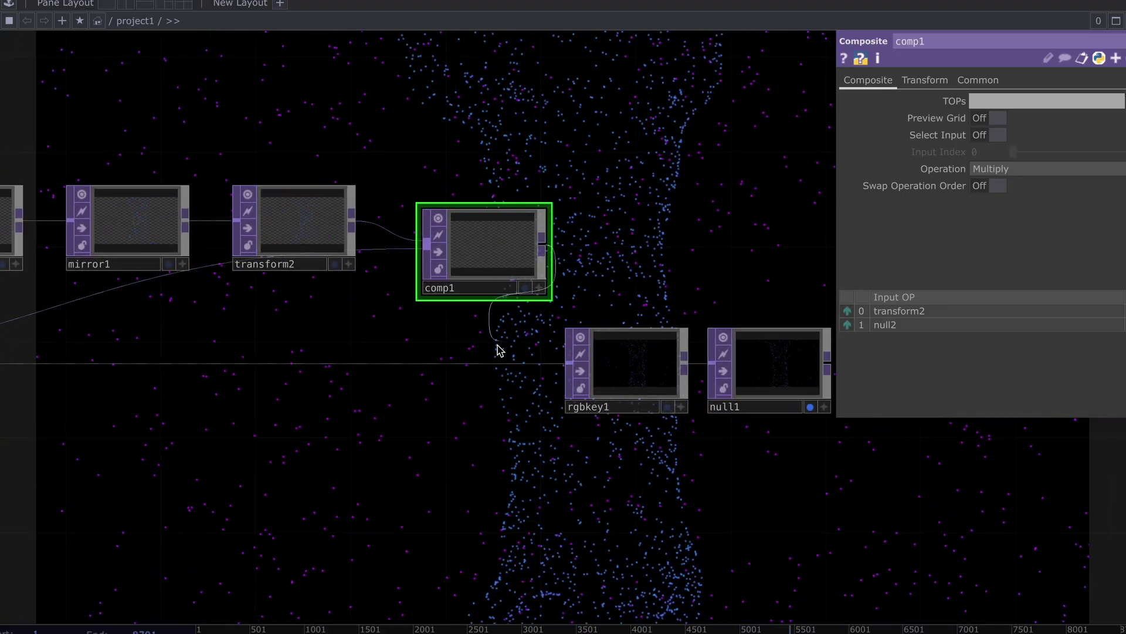
pyautogui.click(566, 363)
pyautogui.moveTo(468, 254); pyautogui.dragTo(440, 371)
# Set comp1 as the Target TOP of feedback1 to close the feedback loop.
pyautogui.moveTo(593, 264); pyautogui.dragTo(868, 270)
pyautogui.moveTo(719, 375); pyautogui.dragTo(82, 215)
pyautogui.moveTo(328, 136)
pyautogui.mouseDown()
pyautogui.moveTo(481, 187)
pyautogui.moveTo(337, 155)
pyautogui.mouseUp()
# Set level1's post Opacity to 0.89.
pyautogui.click(325, 264)
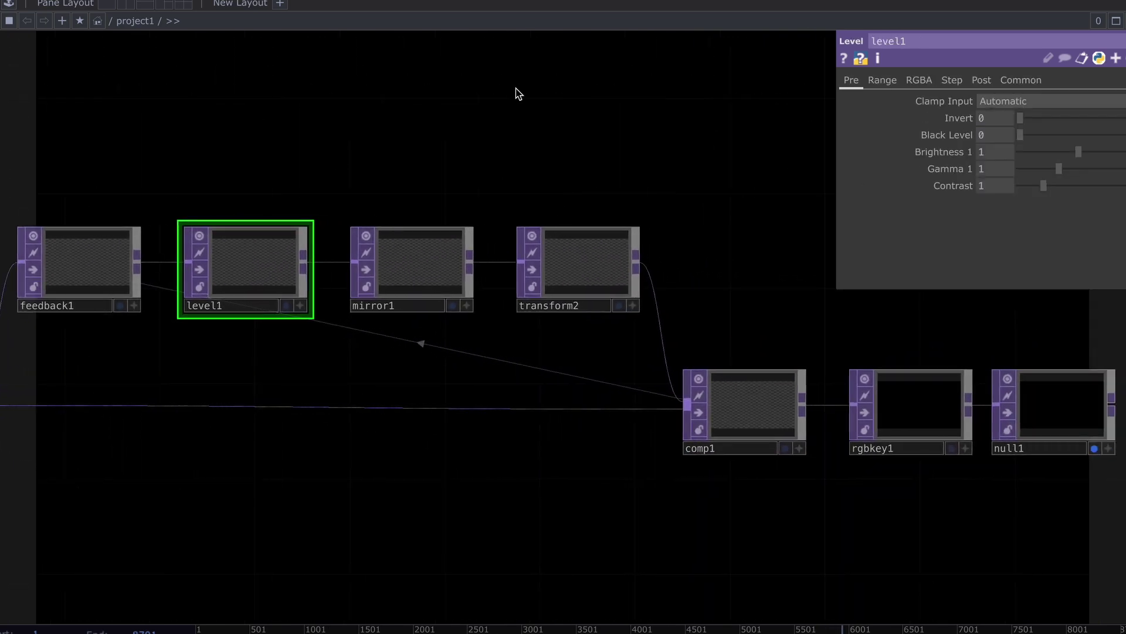
pyautogui.click(980, 81)
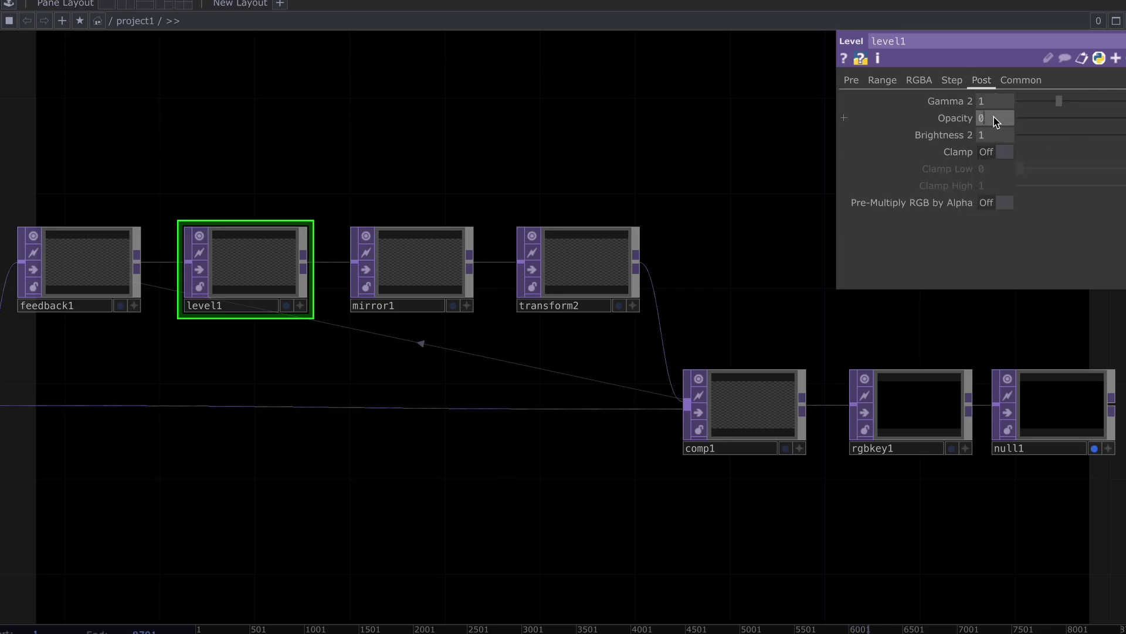
pyautogui.click(994, 117)
pyautogui.write('0.89')
pyautogui.press('Return')
# Try the Dimmest and Difference operations on comp1.
pyautogui.moveTo(483, 163); pyautogui.dragTo(517, 165)
pyautogui.click(90, 266)
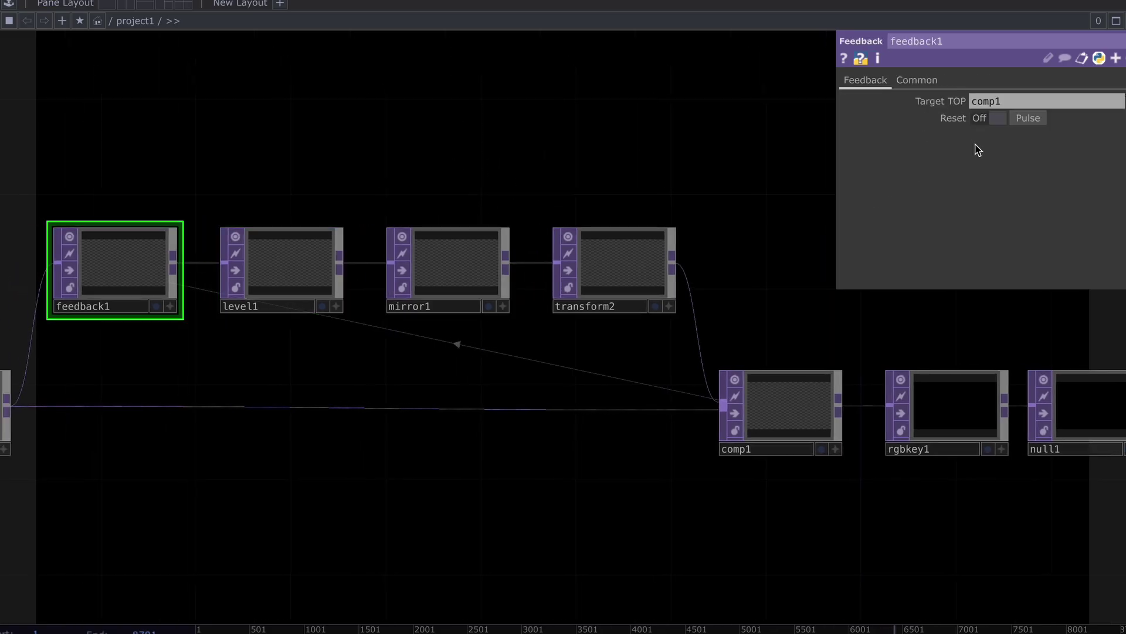
pyautogui.click(814, 416)
pyautogui.moveTo(707, 322); pyautogui.dragTo(618, 320)
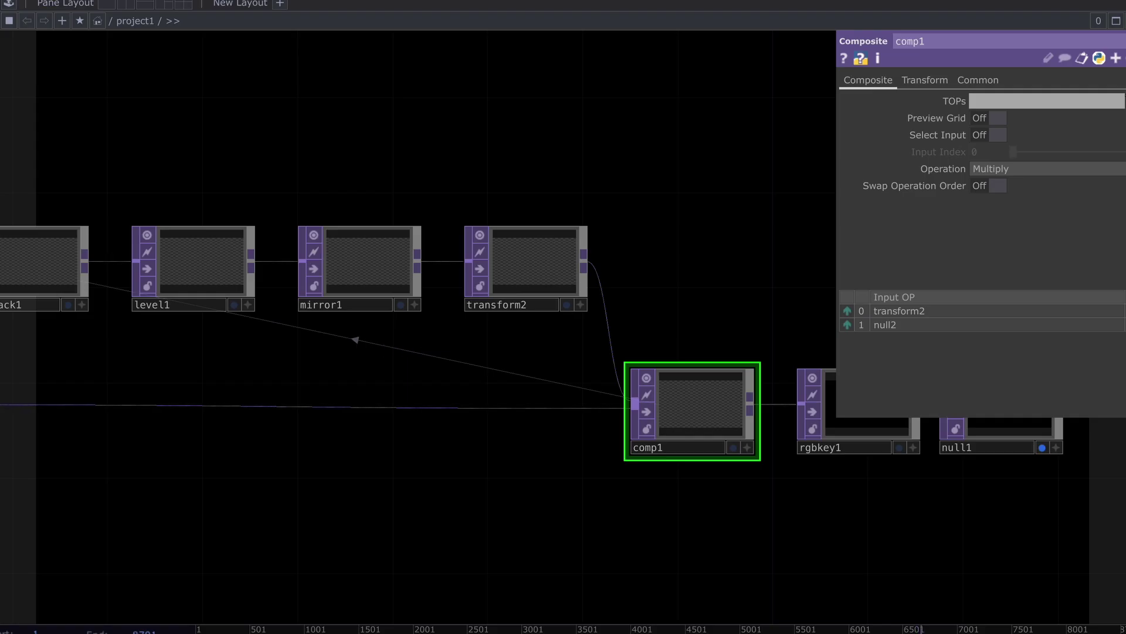
pyautogui.click(997, 168)
pyautogui.click(880, 184)
pyautogui.moveTo(568, 154); pyautogui.dragTo(480, 176)
pyautogui.click(1018, 170)
pyautogui.click(1055, 246)
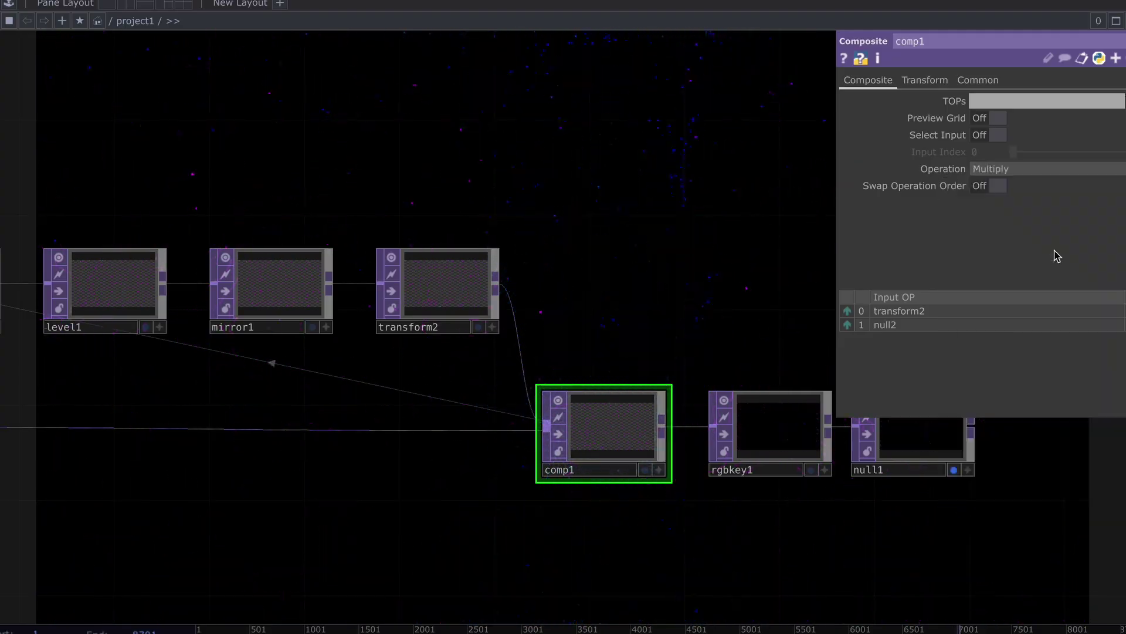
pyautogui.click(1010, 169)
pyautogui.click(1091, 245)
pyautogui.click(1032, 170)
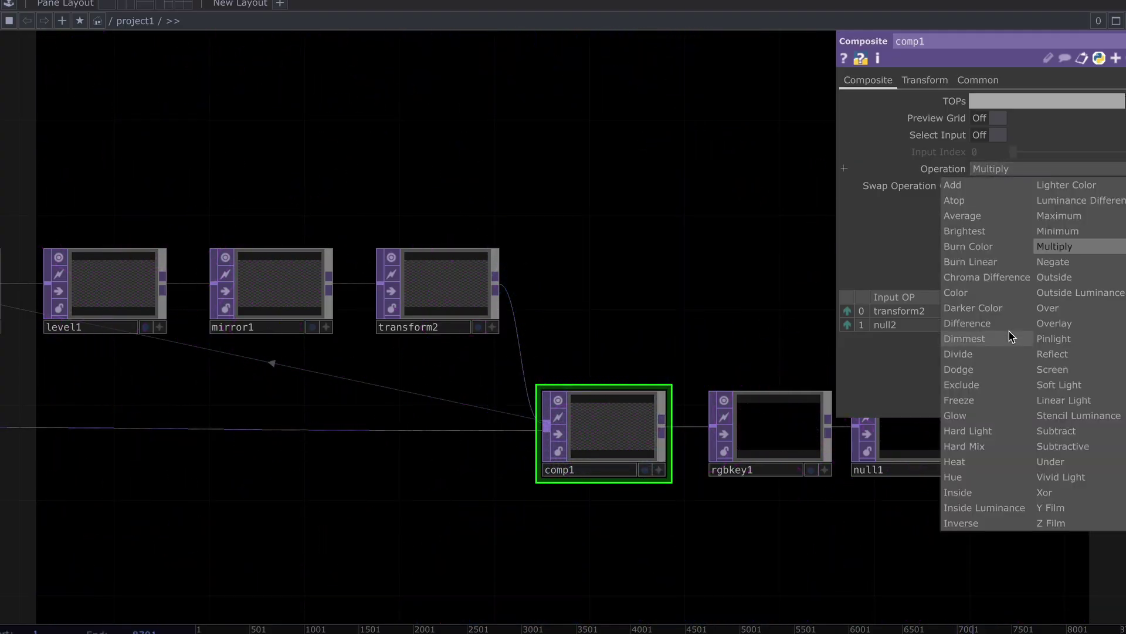
pyautogui.click(1010, 337)
pyautogui.click(1017, 170)
pyautogui.click(999, 323)
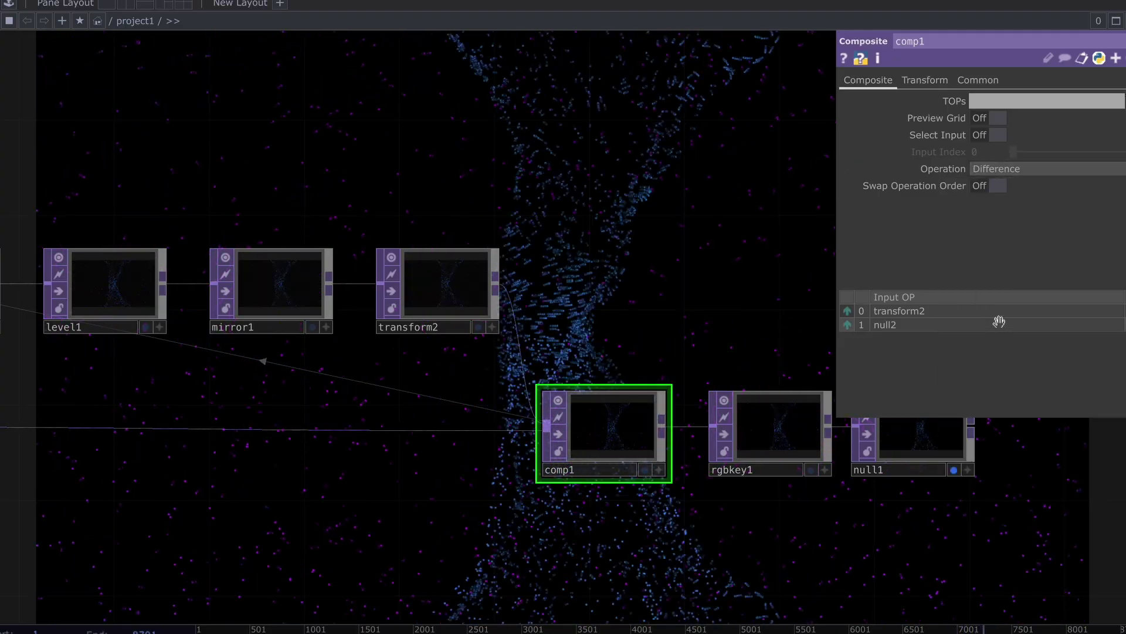
# Set comp1's Operation to Add.
pyautogui.click(989, 170)
pyautogui.click(961, 185)
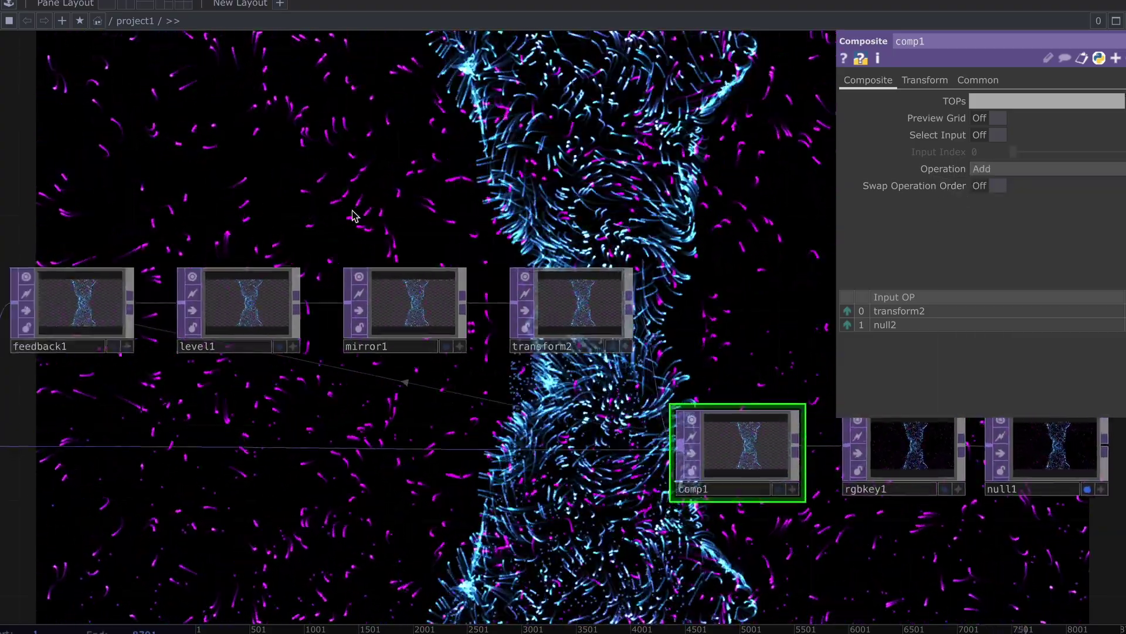
# Set mirror1's Rotate to 135.
pyautogui.click(240, 293)
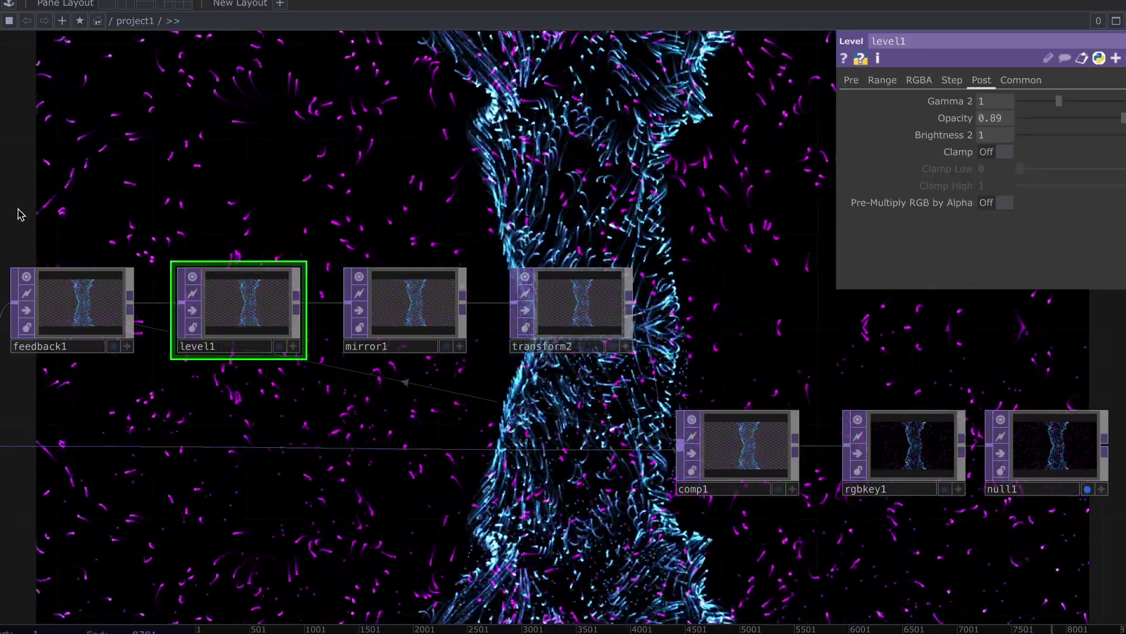
pyautogui.click(404, 300)
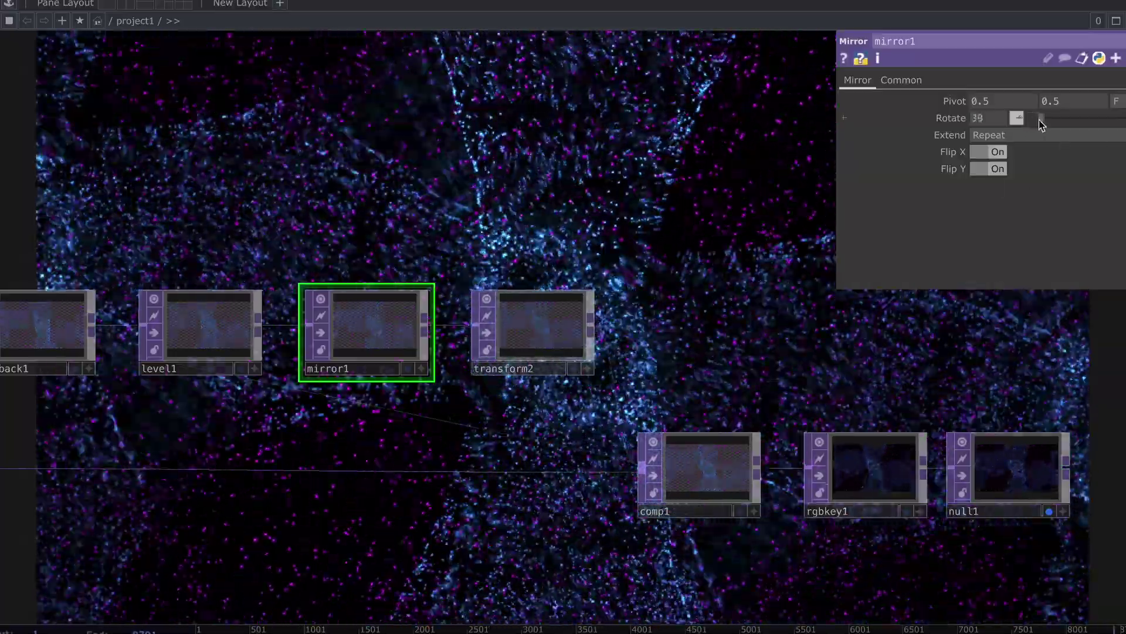
pyautogui.moveTo(1040, 123); pyautogui.dragTo(1060, 124)
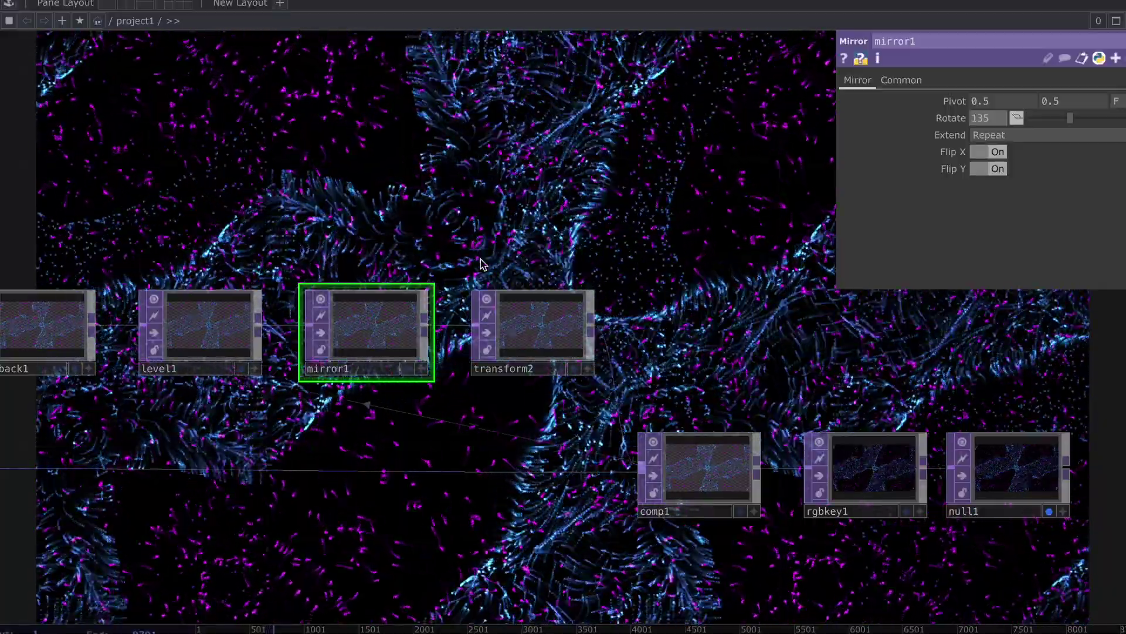
# Set transform2's tile Extend to Mirror with Limit Tiles on, and set its Rotate to about -221.
pyautogui.click(527, 307)
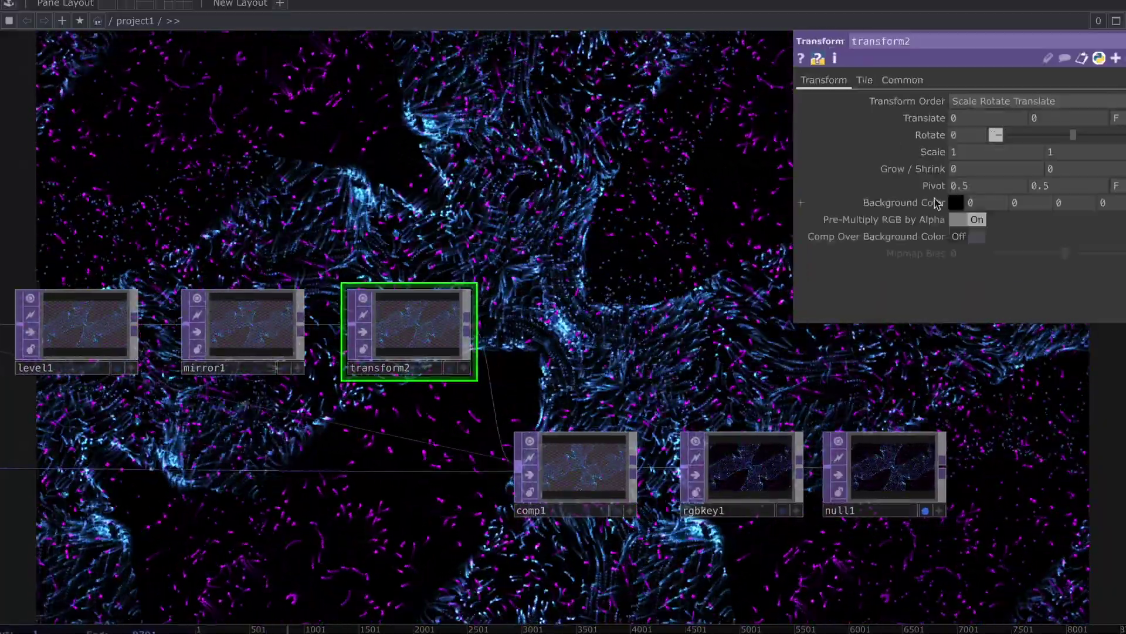
pyautogui.click(864, 83)
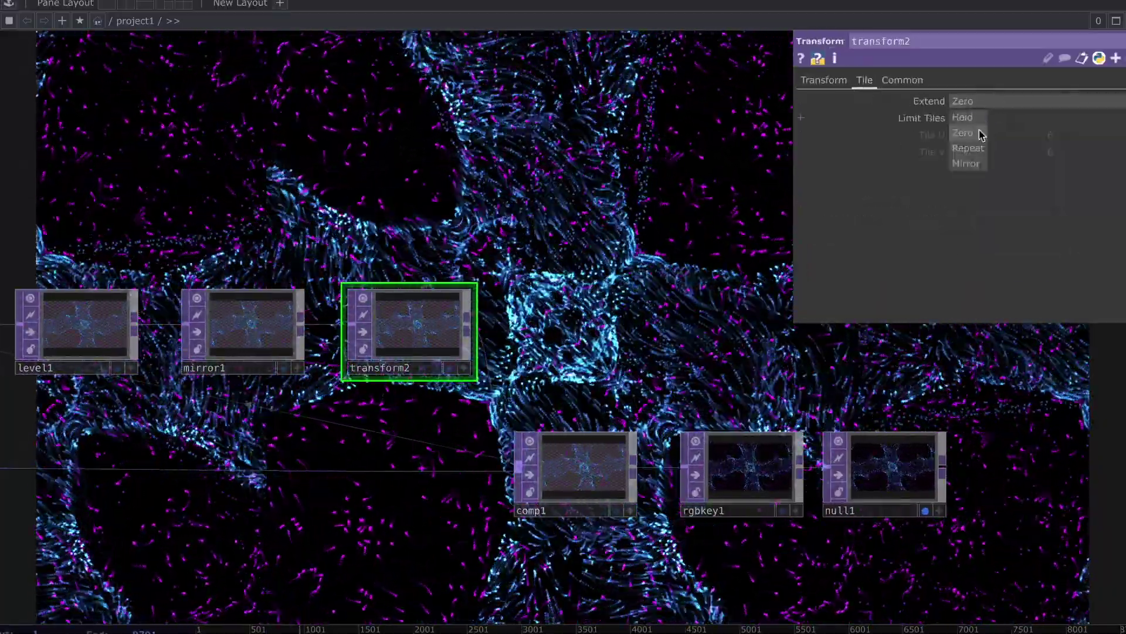
pyautogui.click(965, 120)
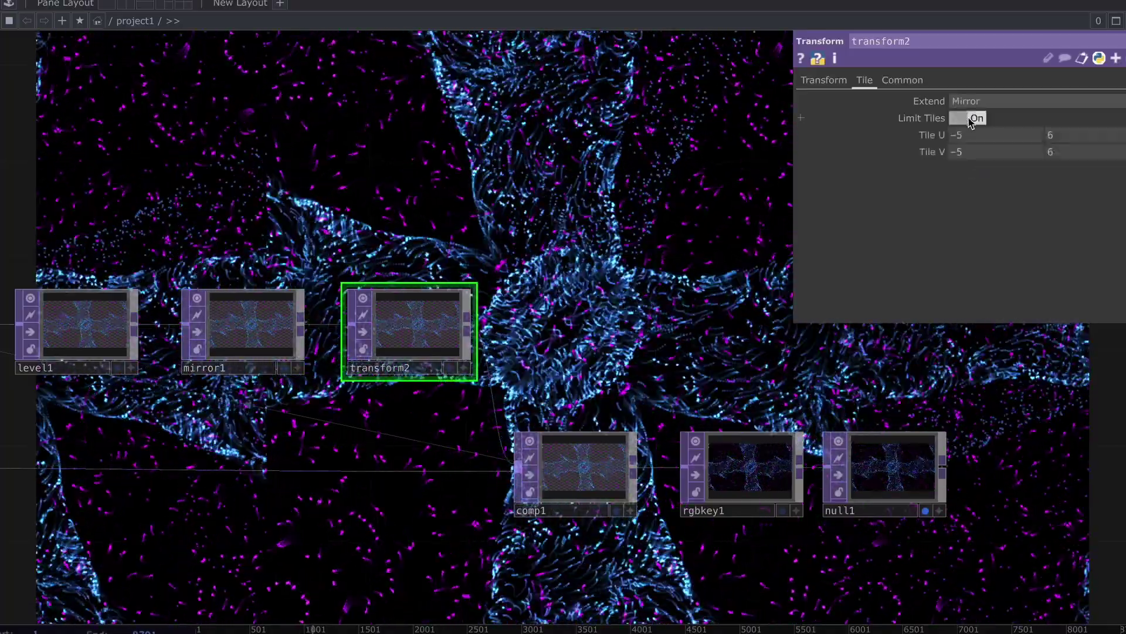
pyautogui.click(824, 81)
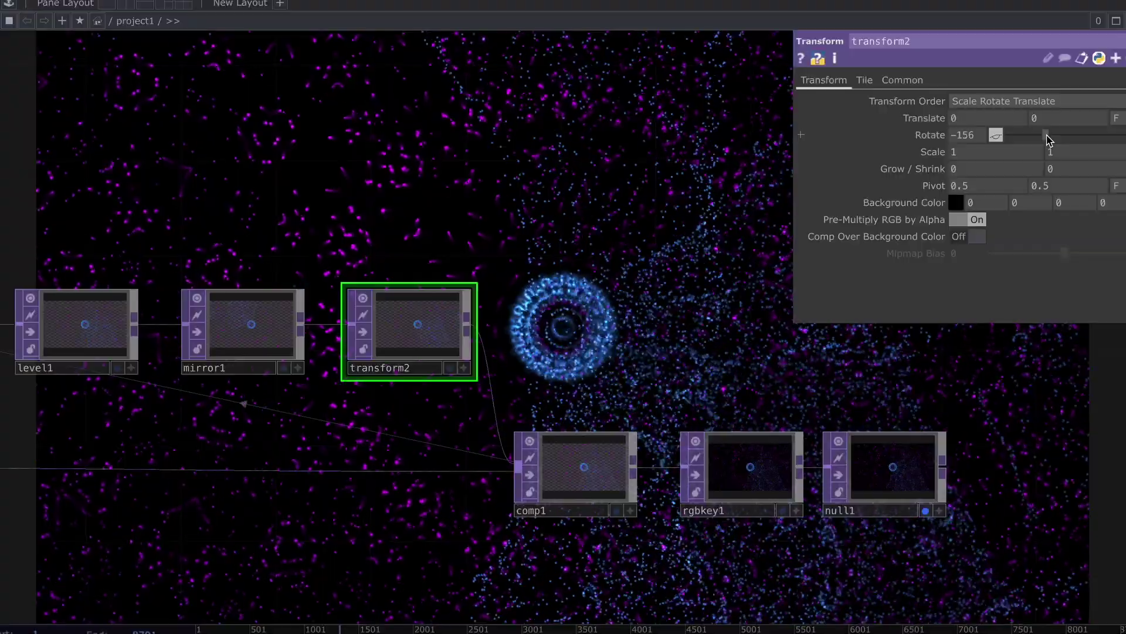
pyautogui.moveTo(1048, 139); pyautogui.dragTo(1037, 140)
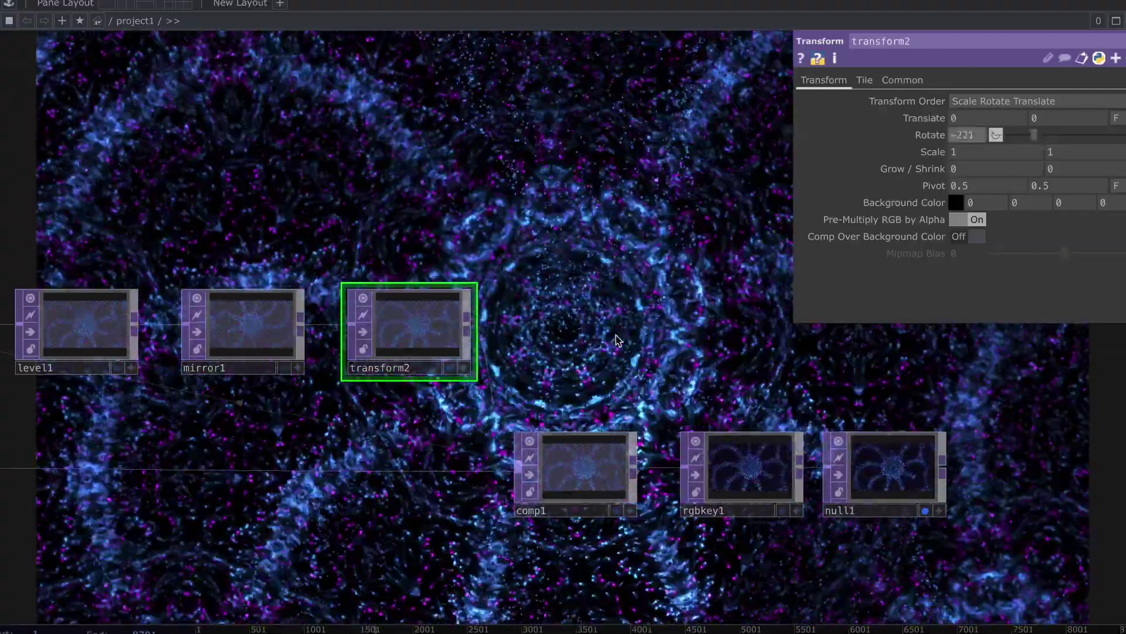
# Select rgbkey1 and null1 together and move them downstream to make room after comp1.
pyautogui.moveTo(547, 288); pyautogui.dragTo(243, 261)
pyautogui.moveTo(492, 313); pyautogui.dragTo(392, 299)
pyautogui.moveTo(264, 374); pyautogui.dragTo(495, 447, button='right')
pyautogui.moveTo(497, 447); pyautogui.dragTo(952, 427)
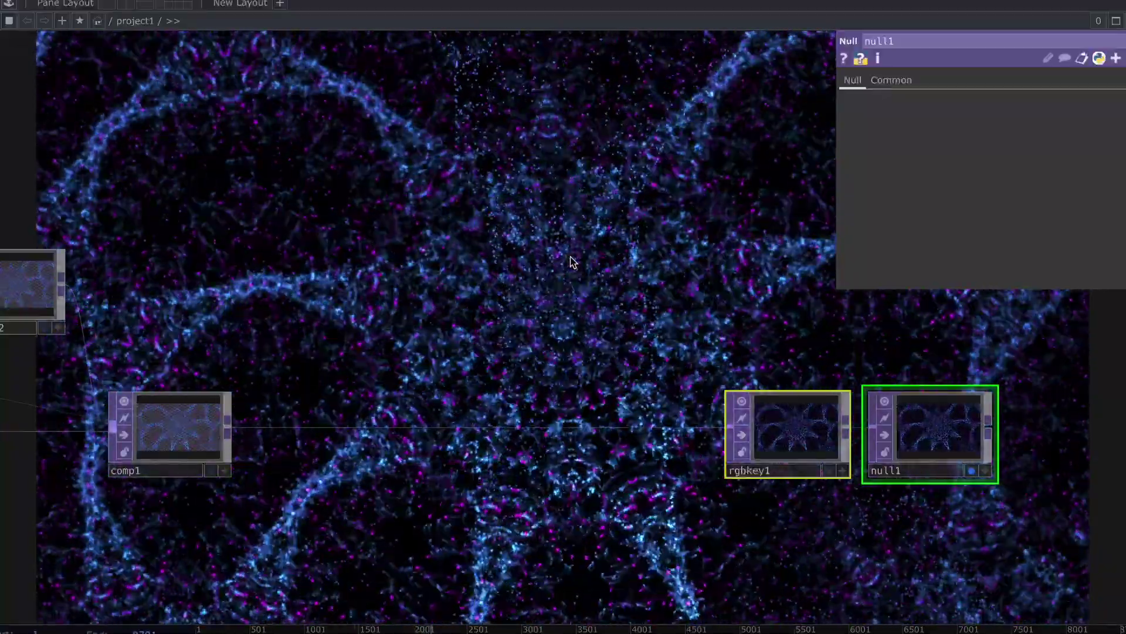
# Insert a Bloom TOP on the connection between comp1 and rgbkey1.
pyautogui.click(428, 332)
pyautogui.rightClick(340, 403)
pyautogui.click(361, 407)
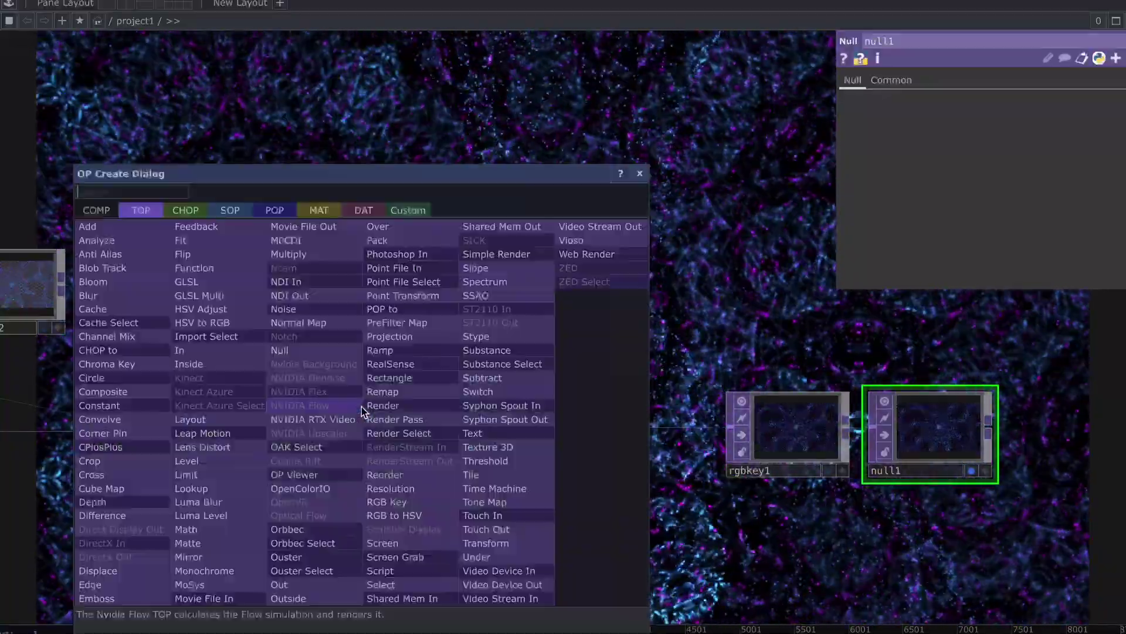
pyautogui.write('bloom')
pyautogui.click(140, 284)
pyautogui.click(349, 437)
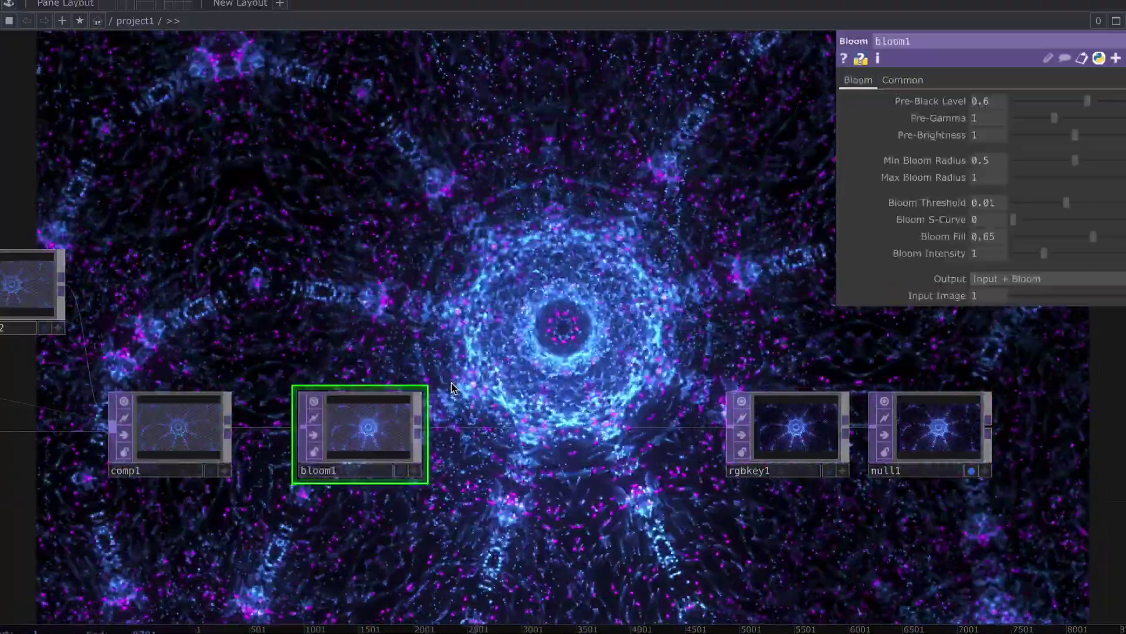
# Set the Width Far of the line1 material to 1.3.
pyautogui.moveTo(481, 310); pyautogui.dragTo(458, 303)
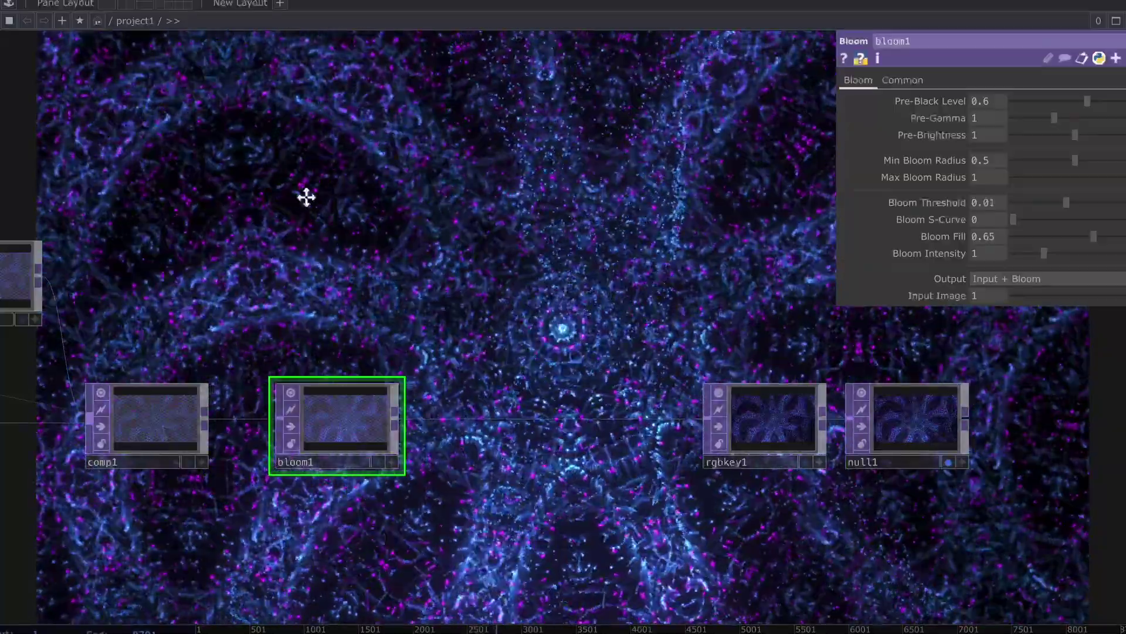
pyautogui.moveTo(307, 196); pyautogui.dragTo(817, 256)
pyautogui.moveTo(463, 189); pyautogui.dragTo(588, 196)
pyautogui.click(289, 317)
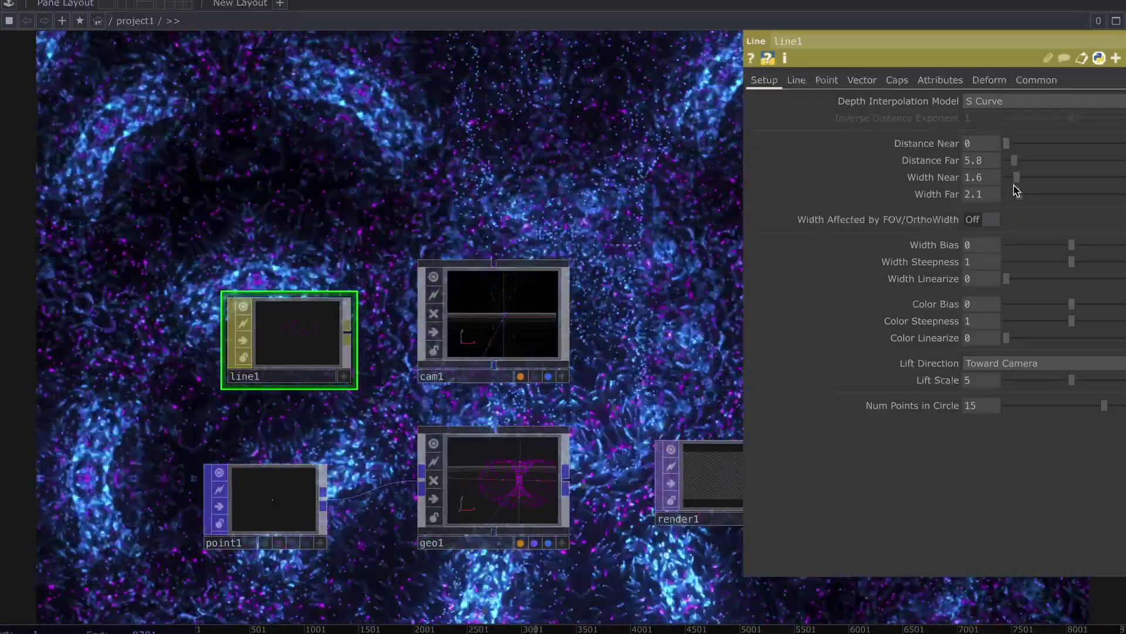
pyautogui.moveTo(1019, 198); pyautogui.dragTo(1016, 198)
# Set bloom1's Bloom Intensity to 2.94, Bloom Threshold to 0.0061 and Pre-Gamma to 1.52.
pyautogui.moveTo(367, 172); pyautogui.dragTo(76, 169)
pyautogui.moveTo(537, 154); pyautogui.dragTo(41, 141)
pyautogui.moveTo(623, 180); pyautogui.dragTo(52, 149)
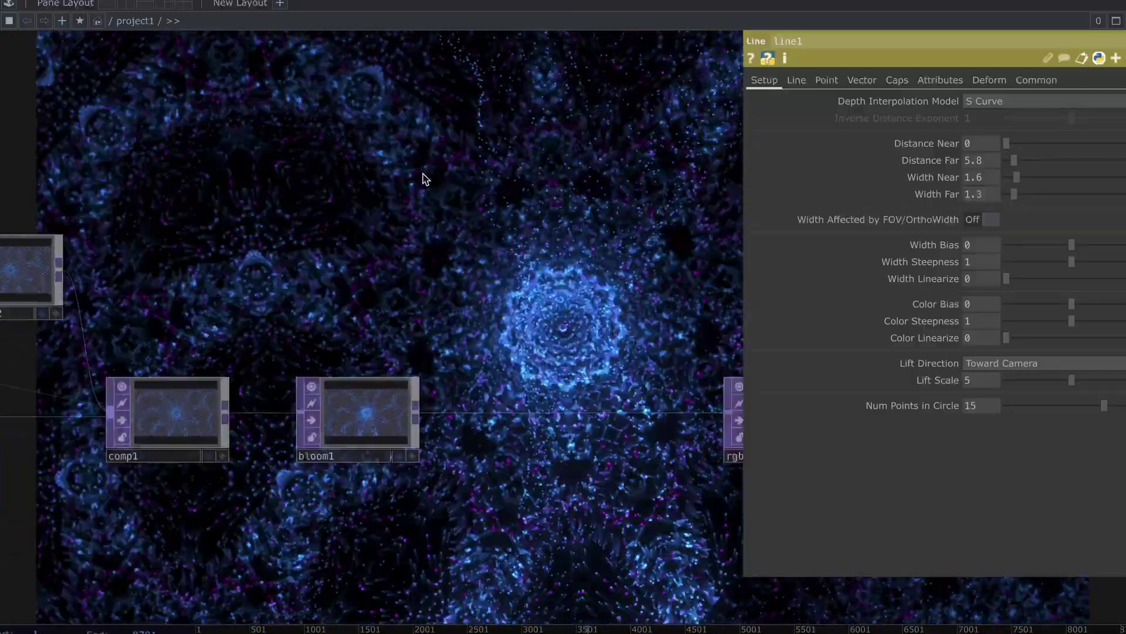
pyautogui.click(324, 380)
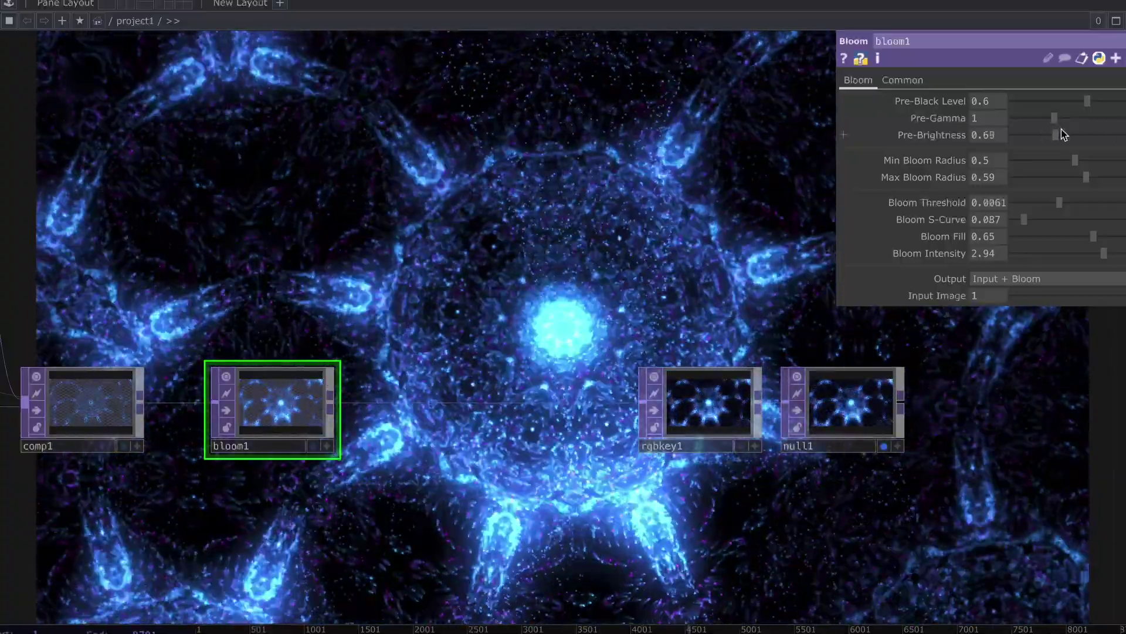
pyautogui.moveTo(1061, 129); pyautogui.dragTo(1058, 129)
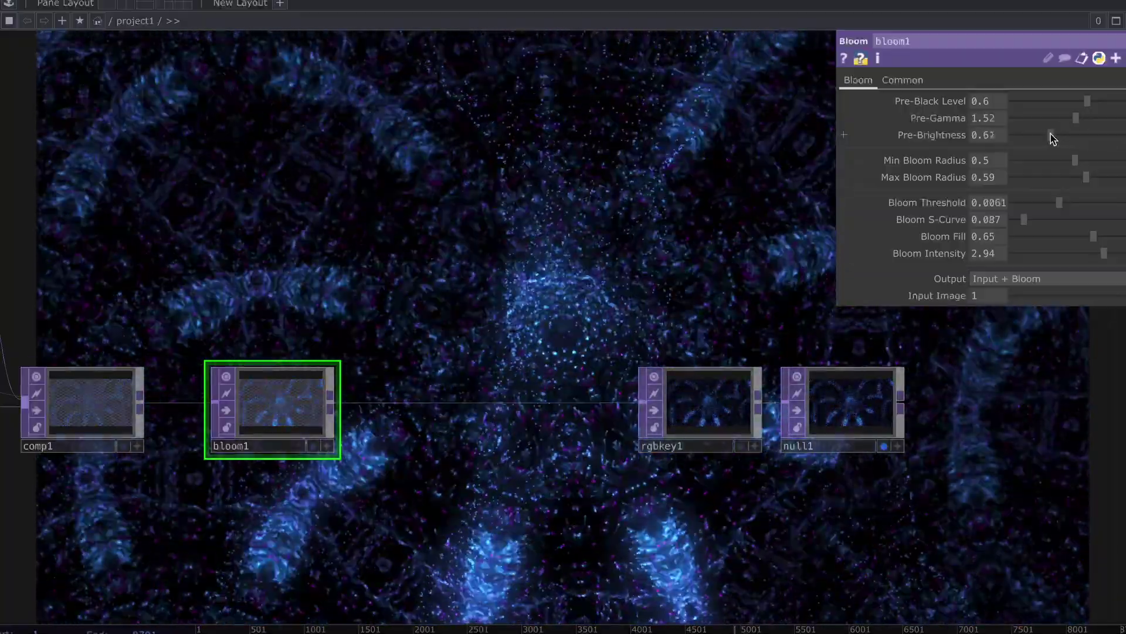
# Set bloom1's Pre-Brightness to 0.77, Max Bloom Radius to 0.484 and Bloom S-Curve to 0.373.
pyautogui.moveTo(1051, 134); pyautogui.dragTo(1060, 135)
pyautogui.moveTo(1086, 177); pyautogui.dragTo(1052, 181)
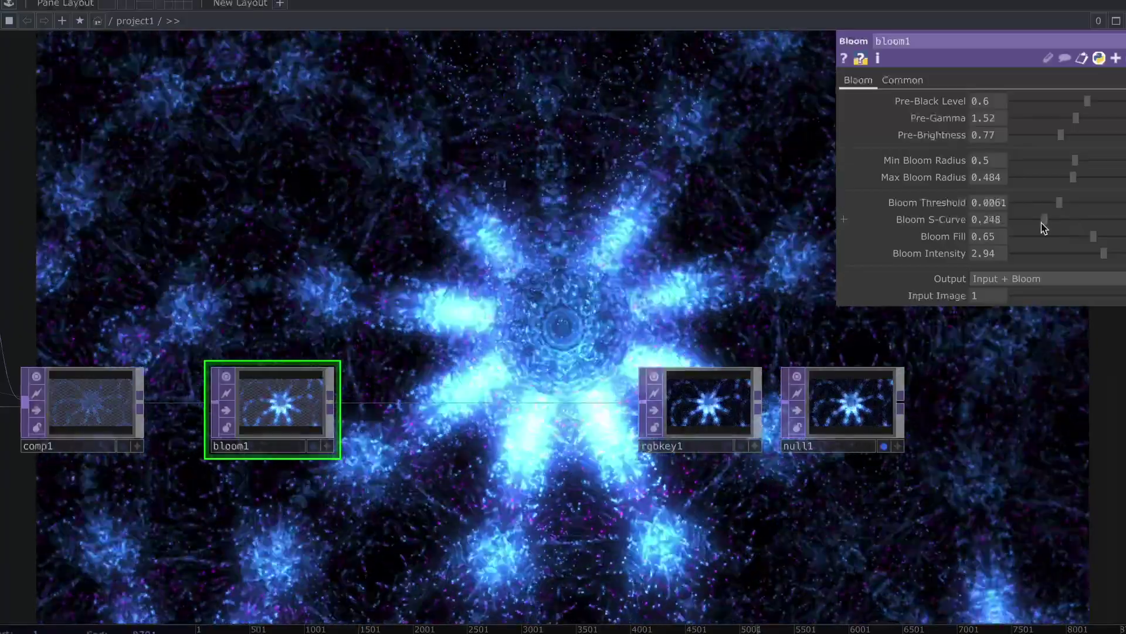
pyautogui.moveTo(1041, 223)
pyautogui.mouseDown()
pyautogui.moveTo(1109, 221)
pyautogui.moveTo(1036, 219)
pyautogui.moveTo(1058, 217)
pyautogui.mouseUp()
# Move rgbkey1 back beside bloom1 to leave room before null1.
pyautogui.moveTo(584, 250); pyautogui.dragTo(465, 249)
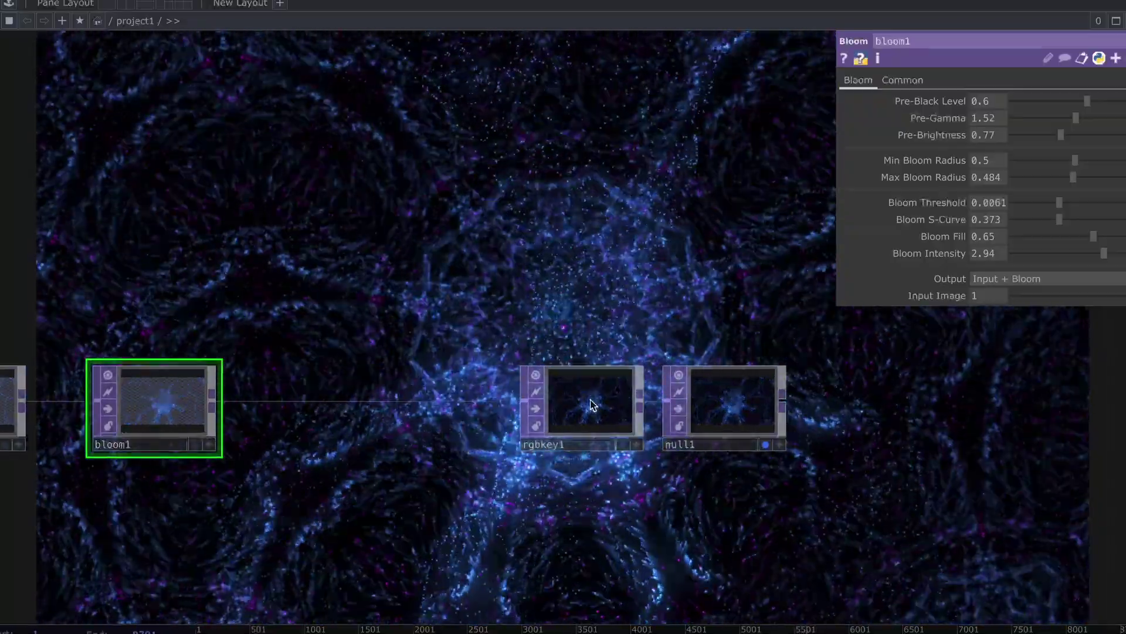
pyautogui.moveTo(593, 405); pyautogui.dragTo(364, 389)
pyautogui.moveTo(596, 305); pyautogui.dragTo(464, 288)
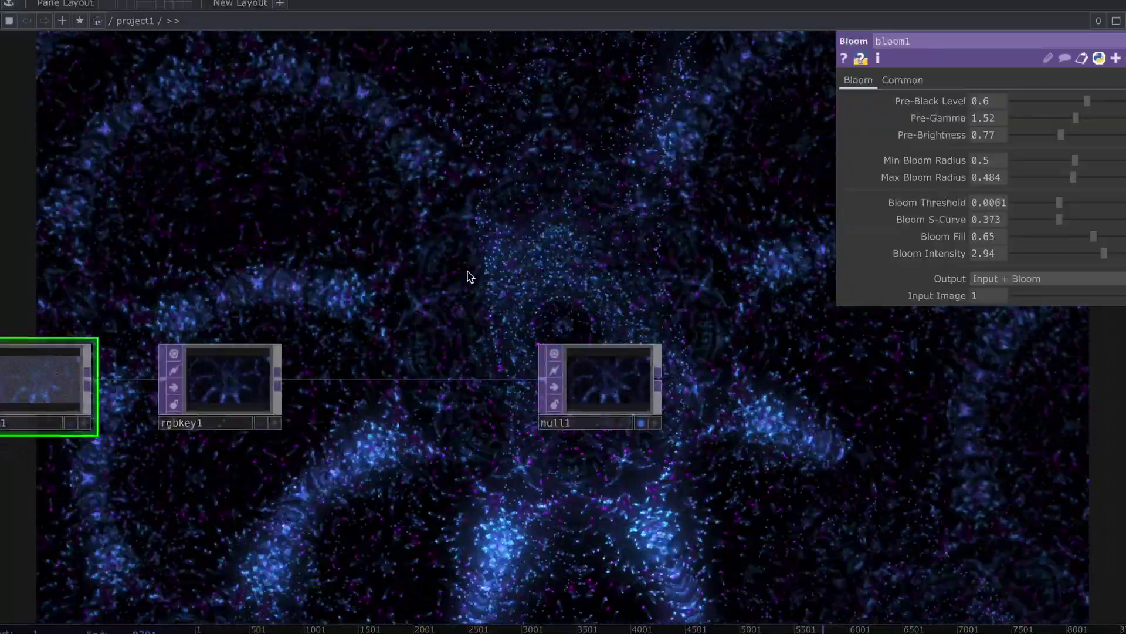
# Add the rgbaDelay component from the palette's ImageFilters and wire it between rgbkey1 and null1.
pyautogui.hotkey('alt', 'l')
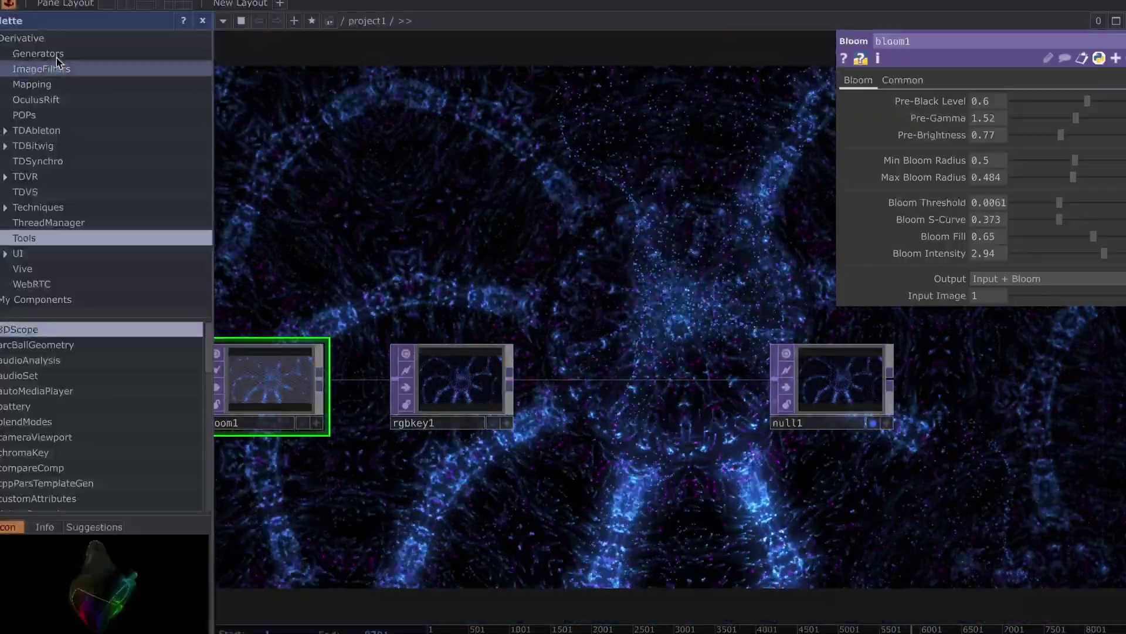
pyautogui.click(11, 5)
pyautogui.click(10, 4)
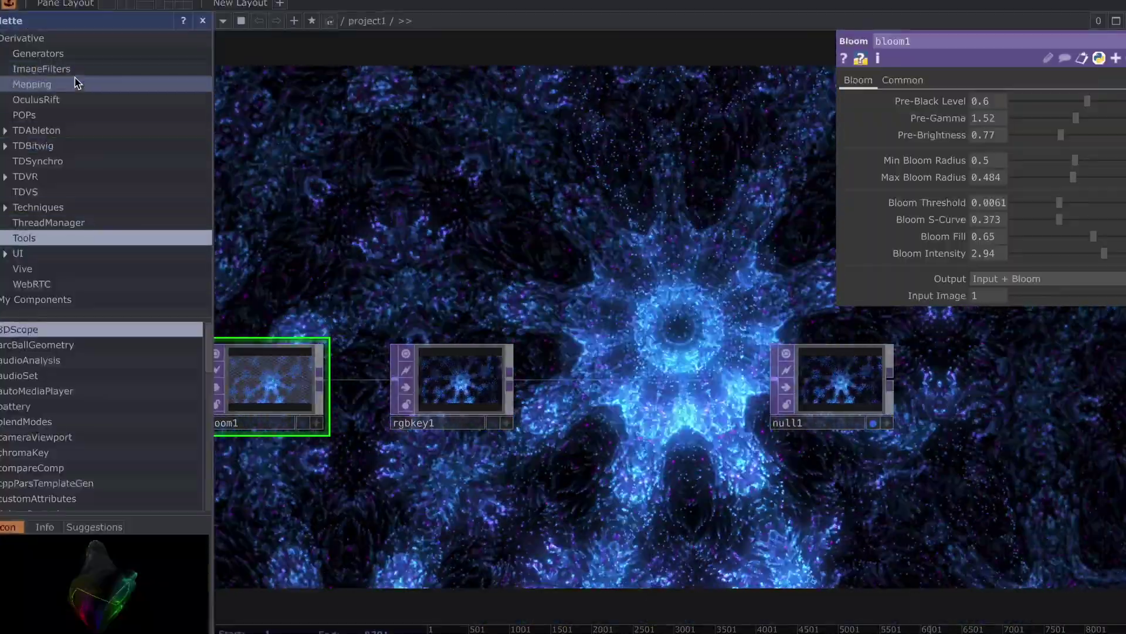
pyautogui.click(76, 69)
pyautogui.scroll(-5, 81, 450)
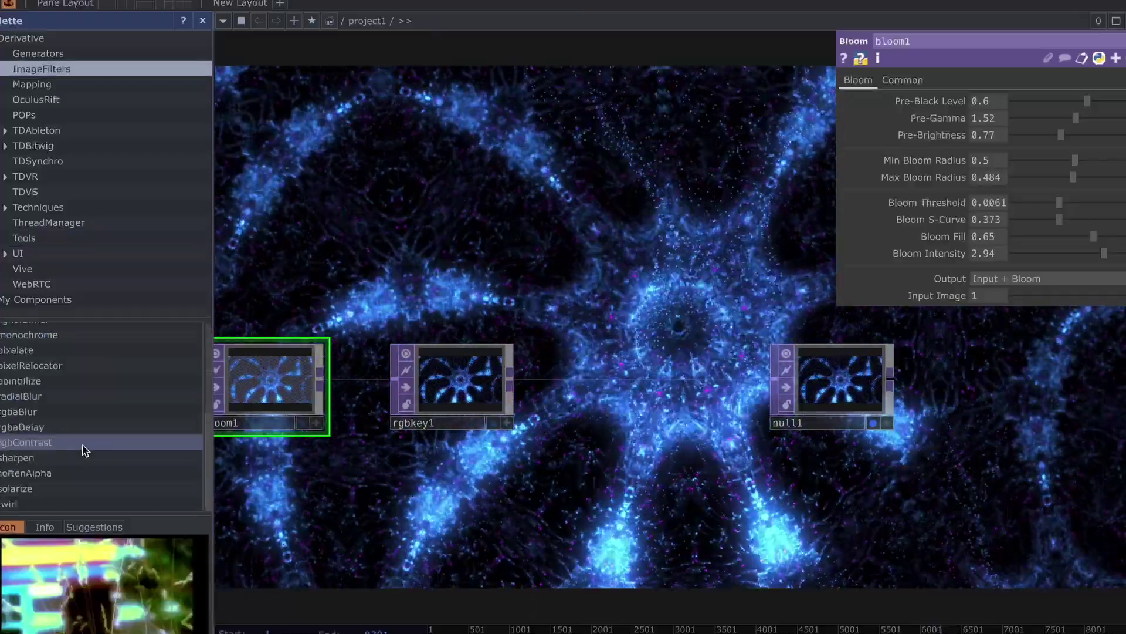
pyautogui.moveTo(32, 427); pyautogui.dragTo(563, 316)
pyautogui.moveTo(512, 394); pyautogui.dragTo(402, 407)
pyautogui.moveTo(487, 266); pyautogui.dragTo(468, 403)
pyautogui.moveTo(417, 277); pyautogui.dragTo(404, 427)
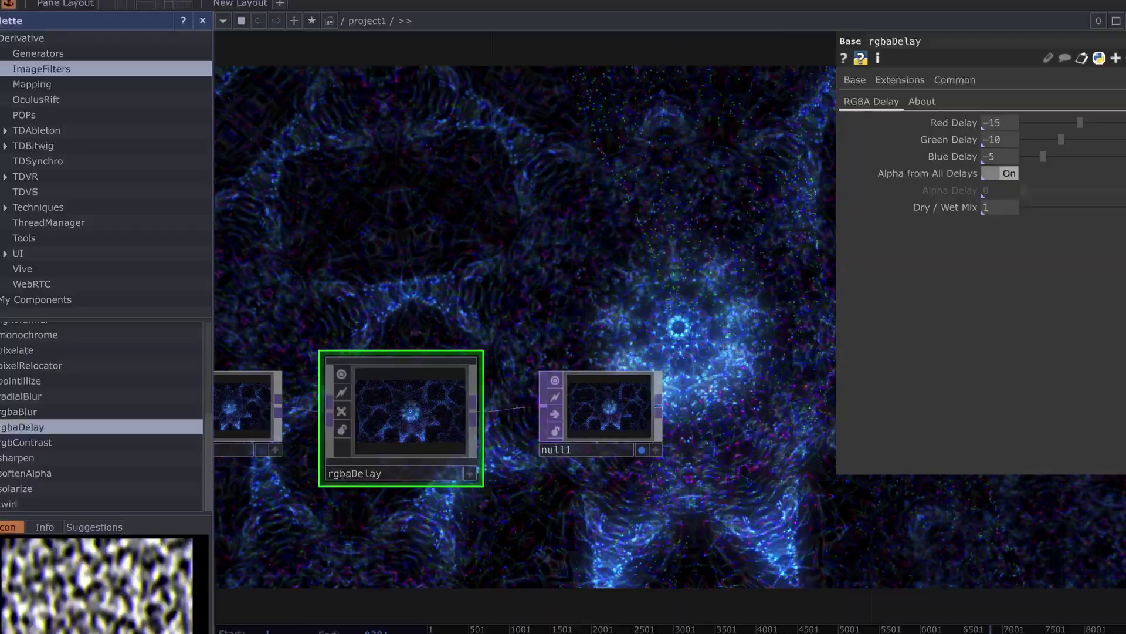
# Set rgbaDelay's Red Delay to -6, Green Delay to -4 and Blue Delay to -2.
pyautogui.click(1007, 122)
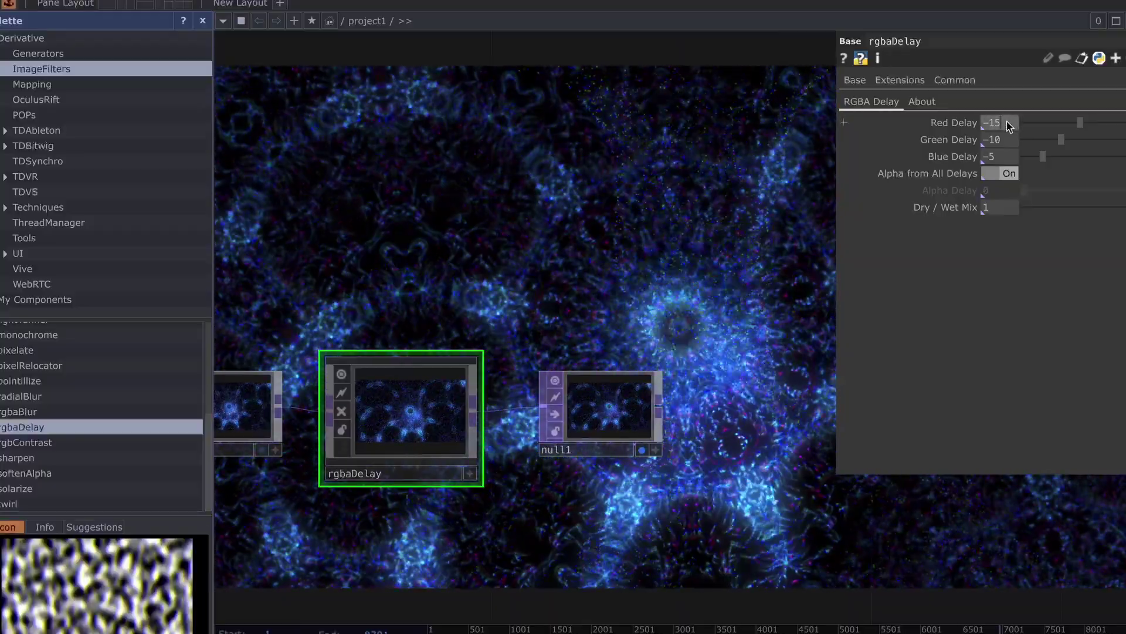
pyautogui.press('BackSpace')
pyautogui.press('BackSpace')
pyautogui.write('6')
pyautogui.press('Return')
pyautogui.press('Tab')
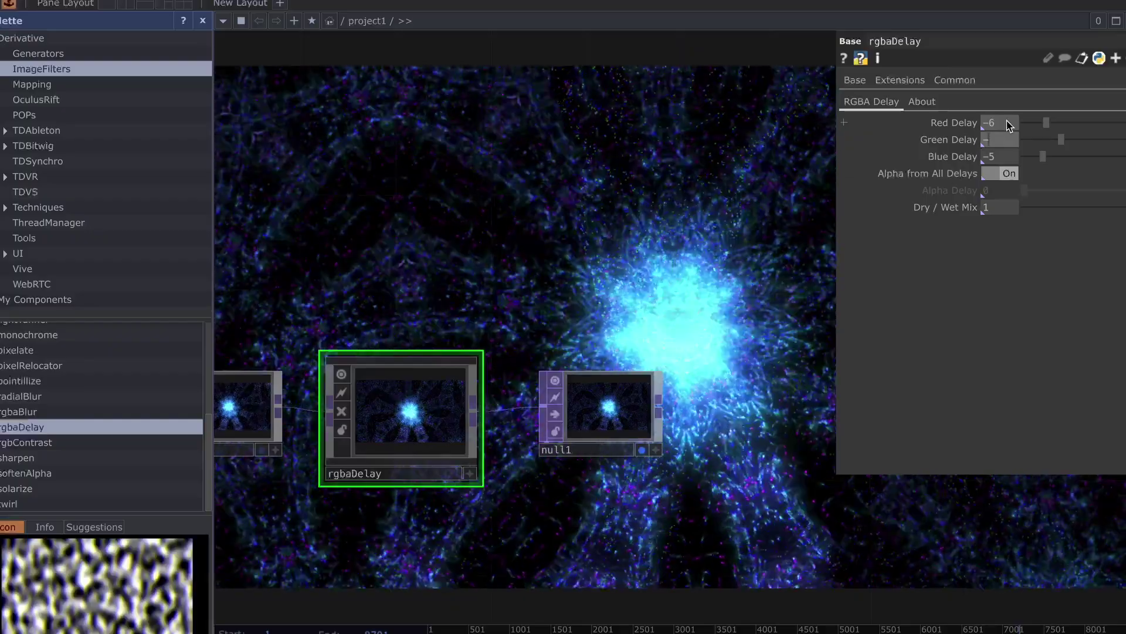
pyautogui.write('-4')
pyautogui.press('Return')
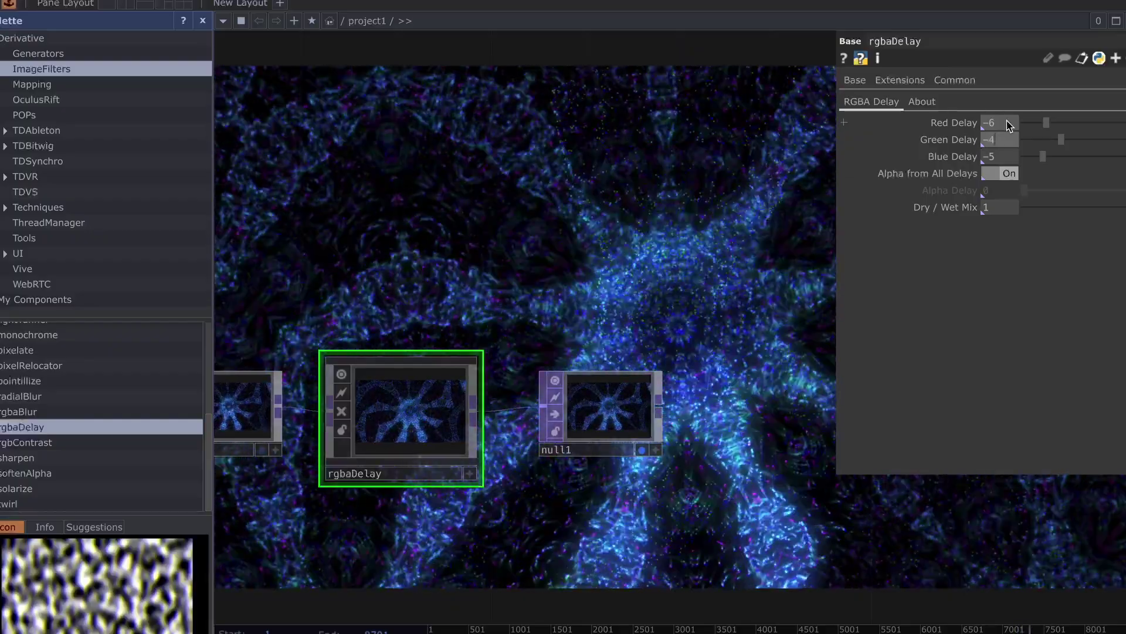
pyautogui.press('Tab')
pyautogui.write('-2')
pyautogui.press('Return')
# Move null1 farther from rgbaDelay and place the noise_filter component from the Filters in My Components between them.
pyautogui.moveTo(384, 212); pyautogui.dragTo(242, 222)
pyautogui.moveTo(493, 387); pyautogui.dragTo(724, 386)
pyautogui.moveTo(567, 296); pyautogui.dragTo(594, 285)
pyautogui.moveTo(593, 285); pyautogui.dragTo(589, 281, button='middle')
pyautogui.click(117, 299)
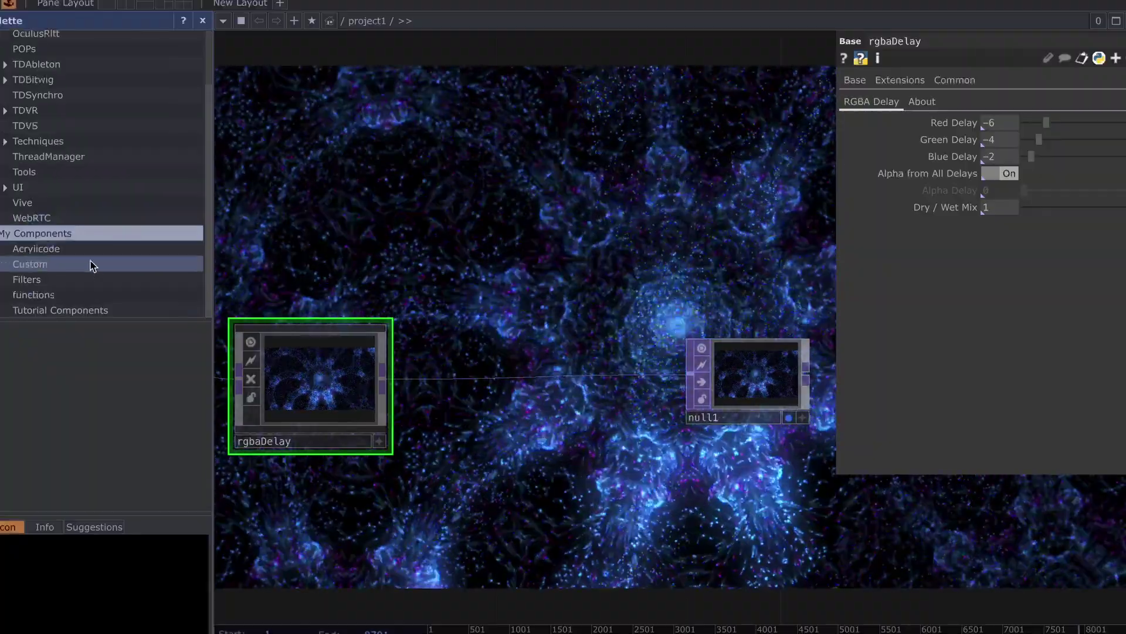
pyautogui.click(91, 279)
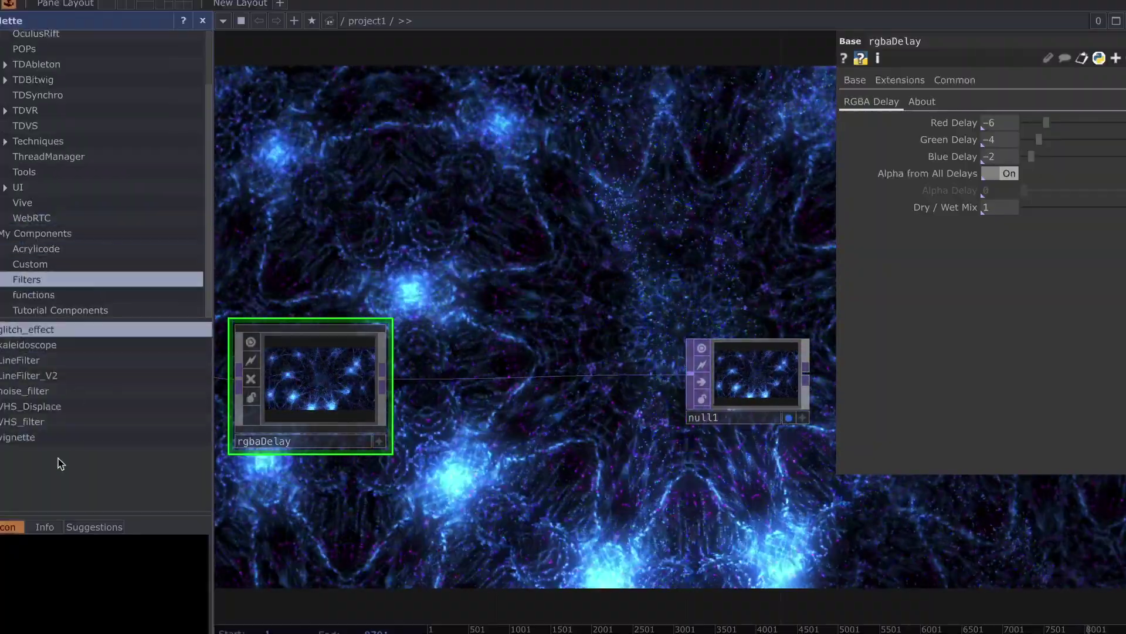
pyautogui.moveTo(30, 390); pyautogui.dragTo(490, 323)
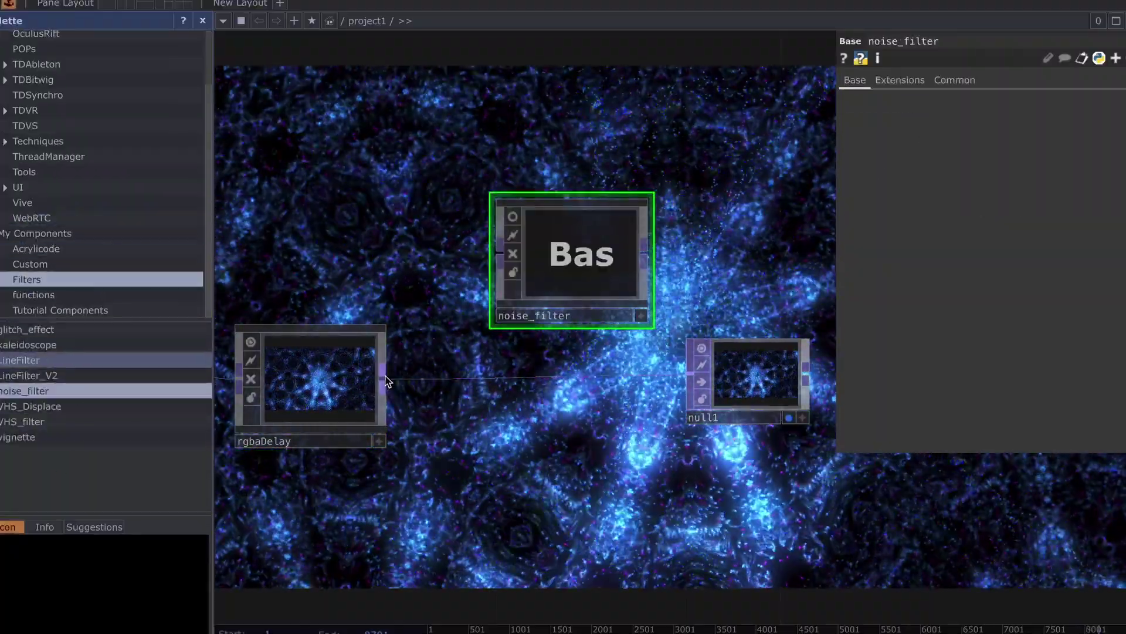
# Wire noise_filter between rgbaDelay and null1 and line it up in the chain.
pyautogui.moveTo(386, 378); pyautogui.dragTo(498, 254)
pyautogui.moveTo(647, 255); pyautogui.dragTo(690, 374)
pyautogui.moveTo(573, 247); pyautogui.dragTo(525, 350)
pyautogui.moveTo(537, 226); pyautogui.dragTo(485, 209)
# Examine the network inside noise_filter, including noise2's noise parameters and its output image up close.
pyautogui.press('i')
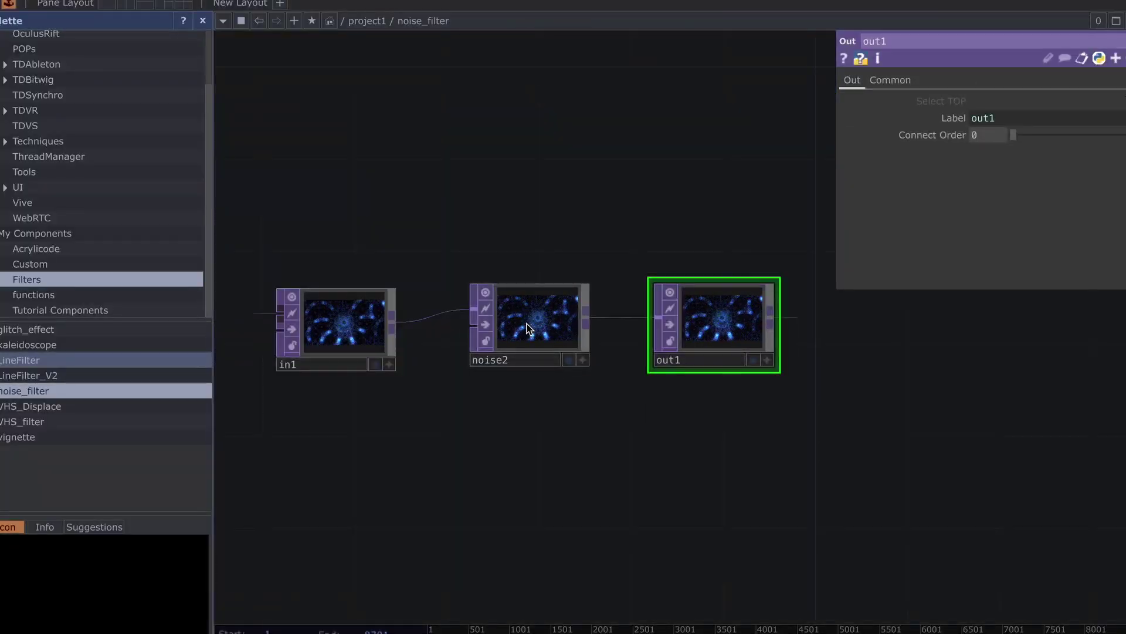
pyautogui.click(526, 327)
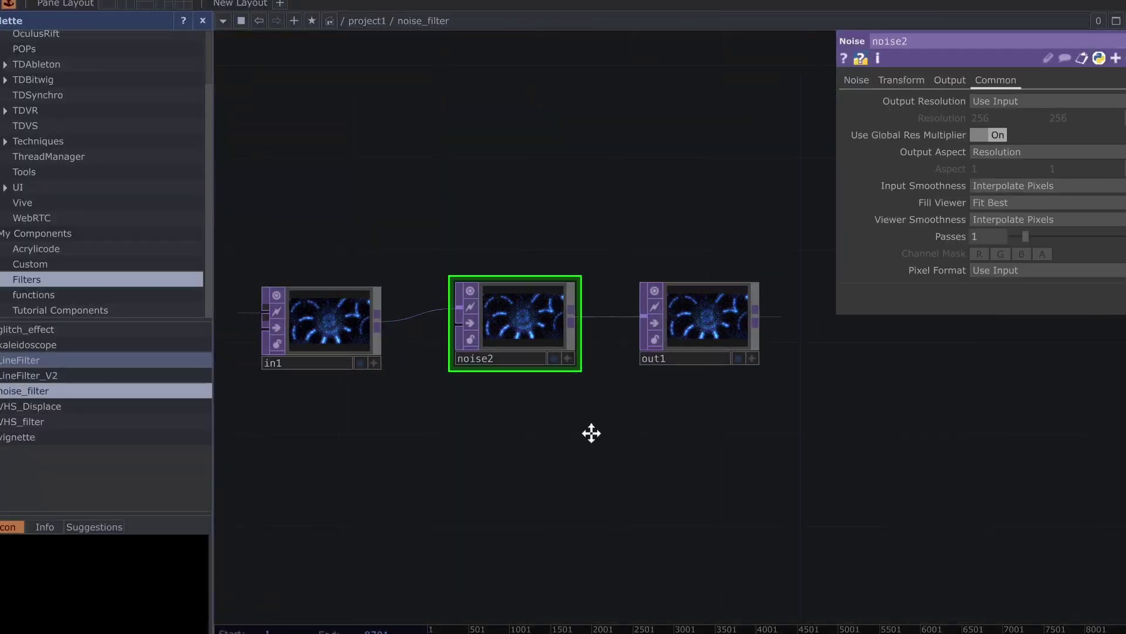
pyautogui.click(857, 80)
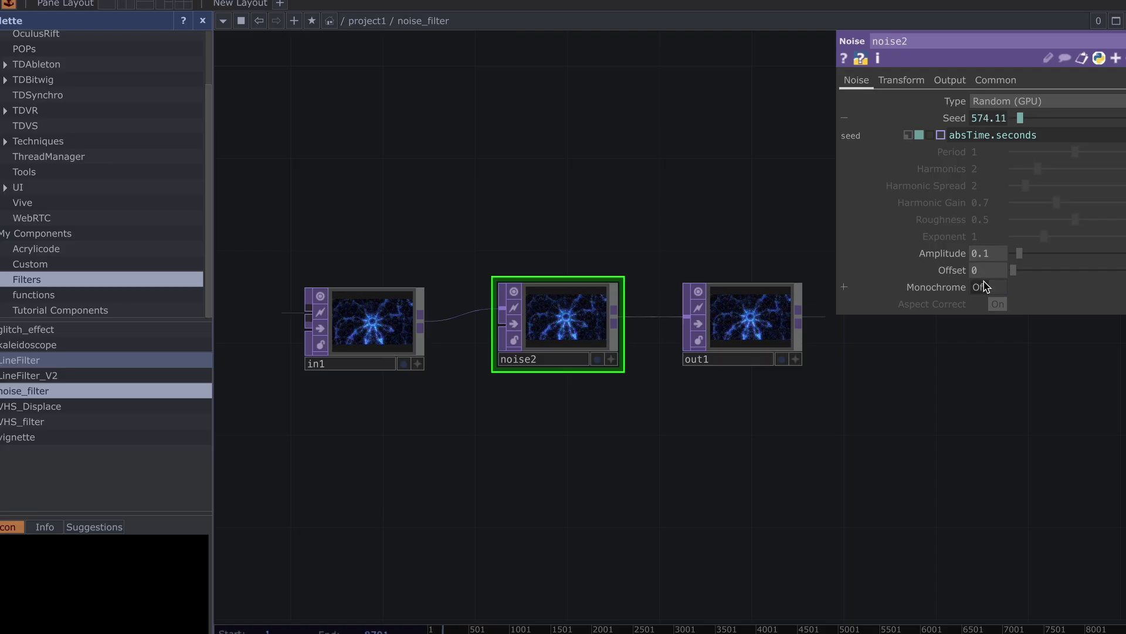
pyautogui.scroll(10, 579, 303)
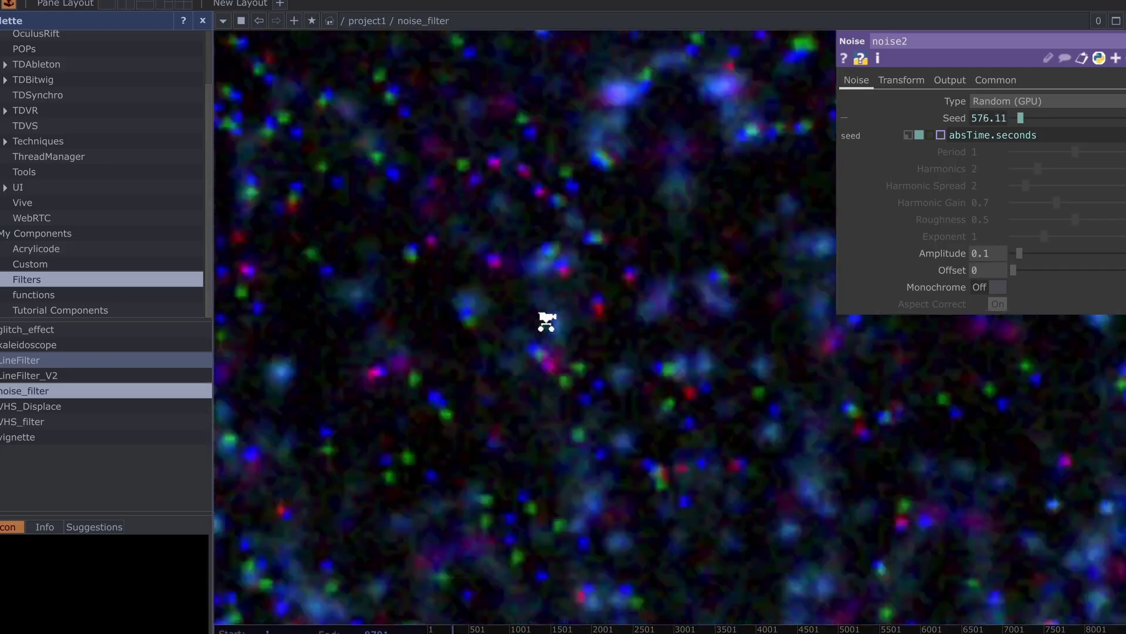
pyautogui.scroll(-10, 517, 253)
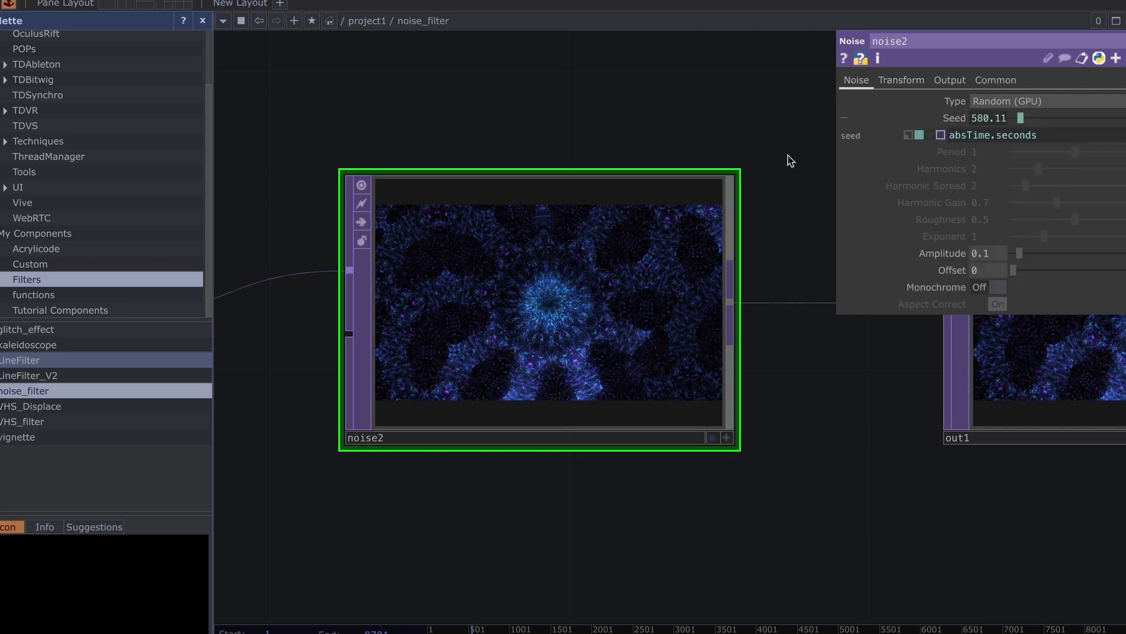
pyautogui.scroll(-8, 587, 252)
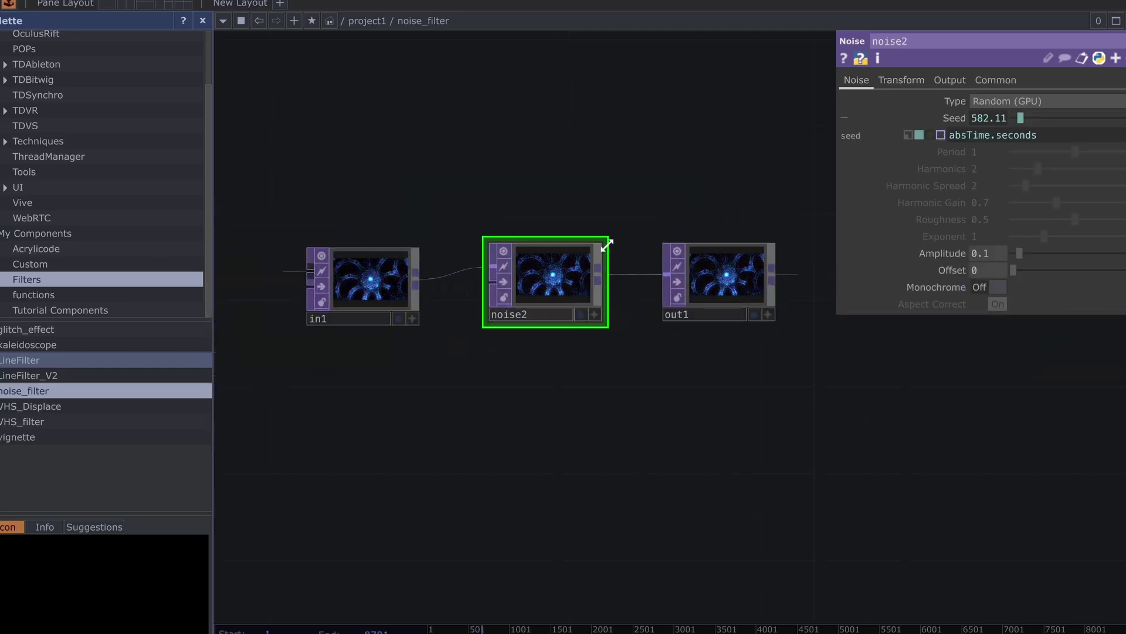
pyautogui.scroll(-3, 607, 244)
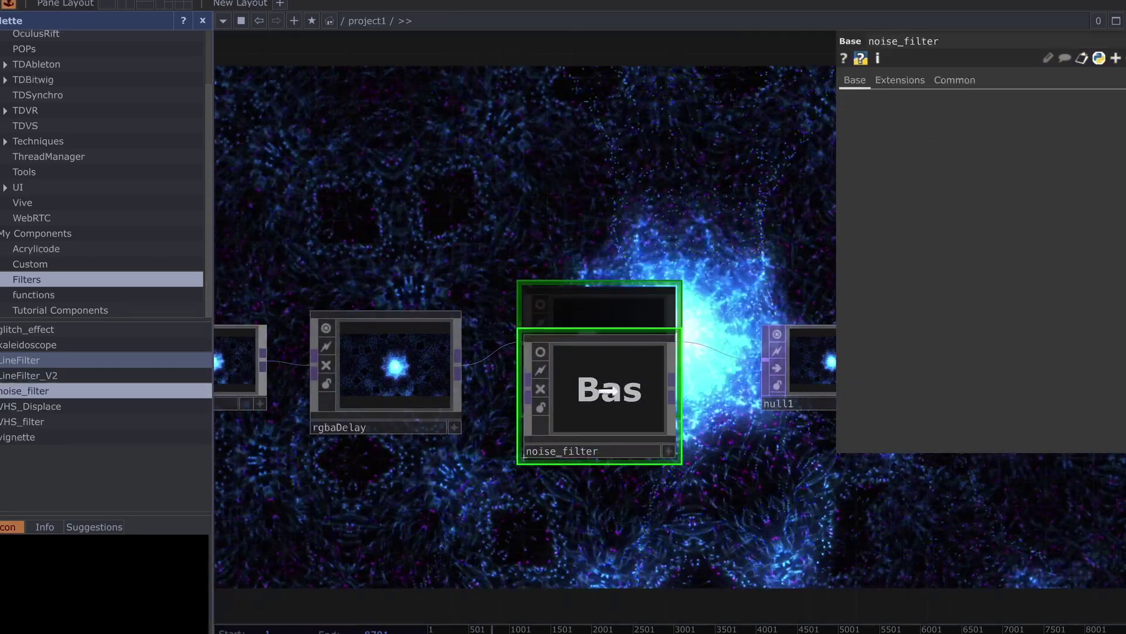
# Branch a new Noise TOP off rgbaDelay's output and place it above noise_filter.
pyautogui.click(417, 421)
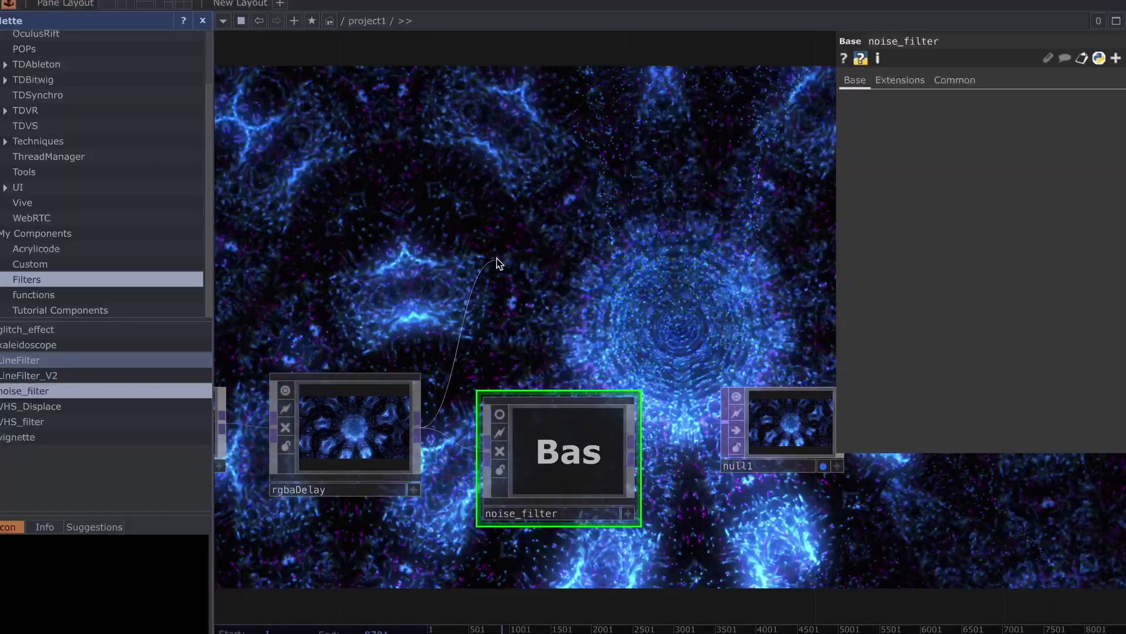
pyautogui.click(503, 256)
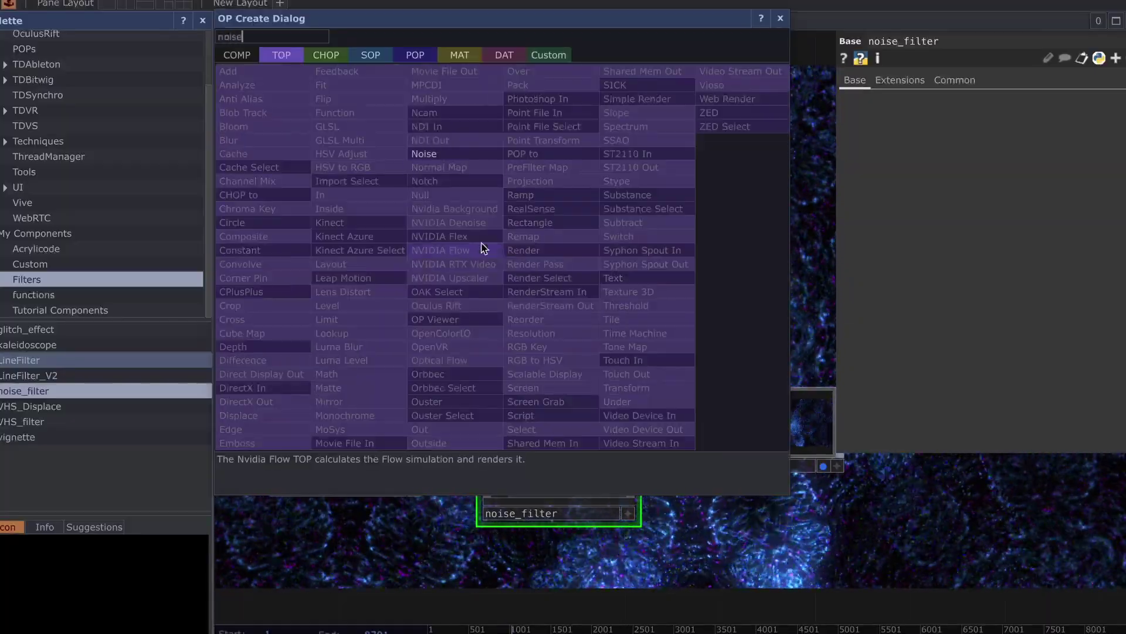
pyautogui.click(452, 153)
pyautogui.click(551, 188)
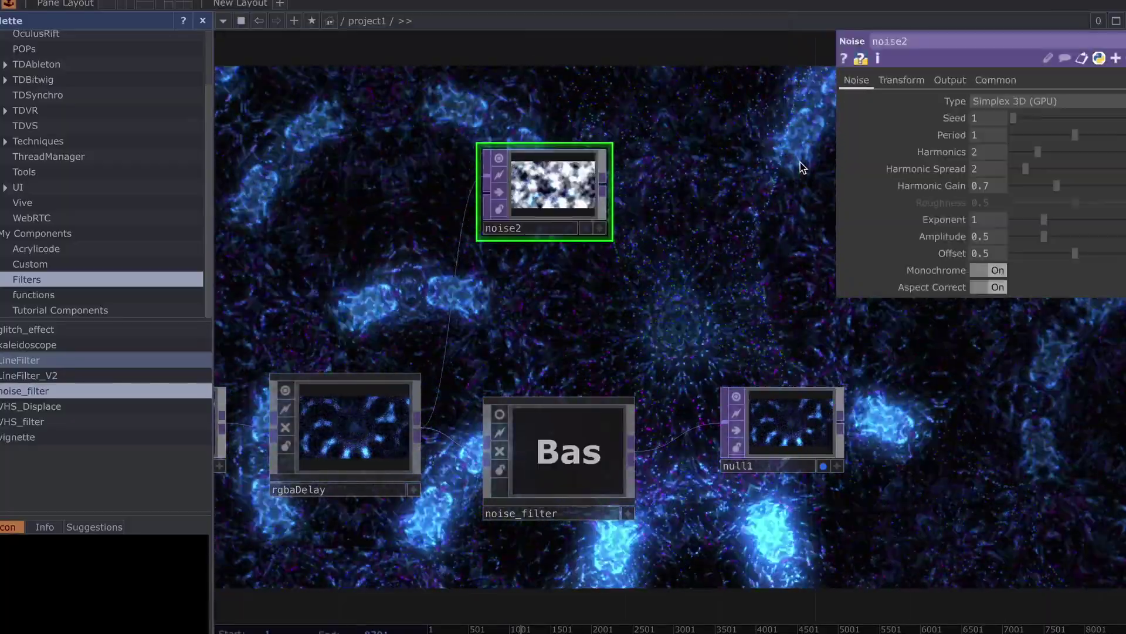
# Set noise2's Type to Random (GPU), its Amplitude to 0.1 and its output RGB to Input * Noise.
pyautogui.click(1020, 101)
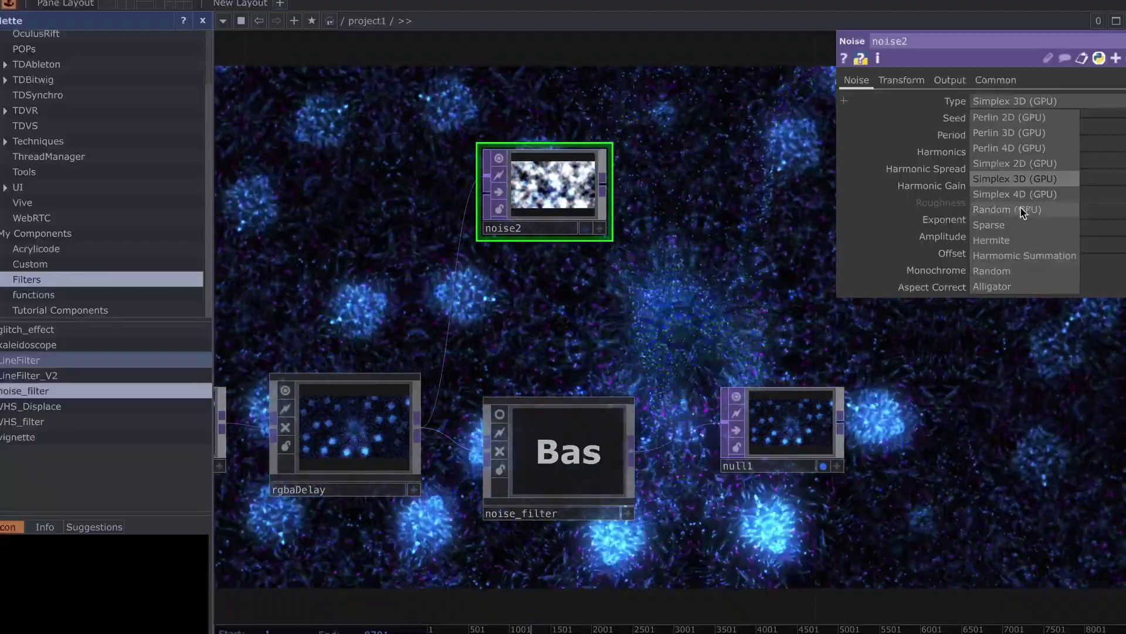
pyautogui.click(1025, 211)
pyautogui.scroll(3, 607, 171)
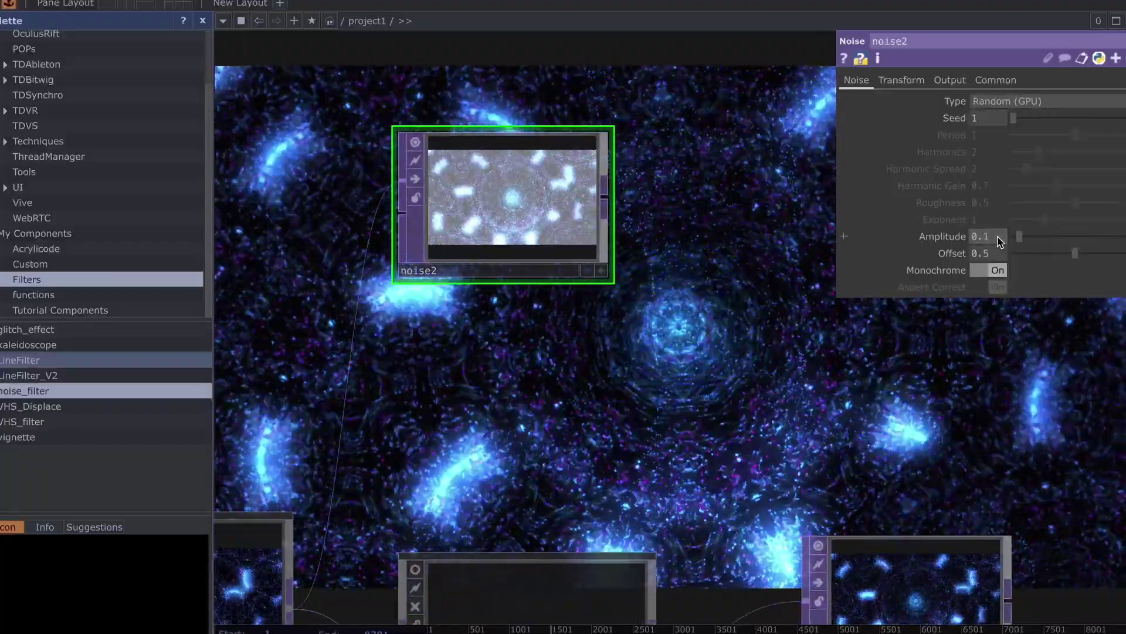
pyautogui.click(949, 80)
pyautogui.click(1001, 101)
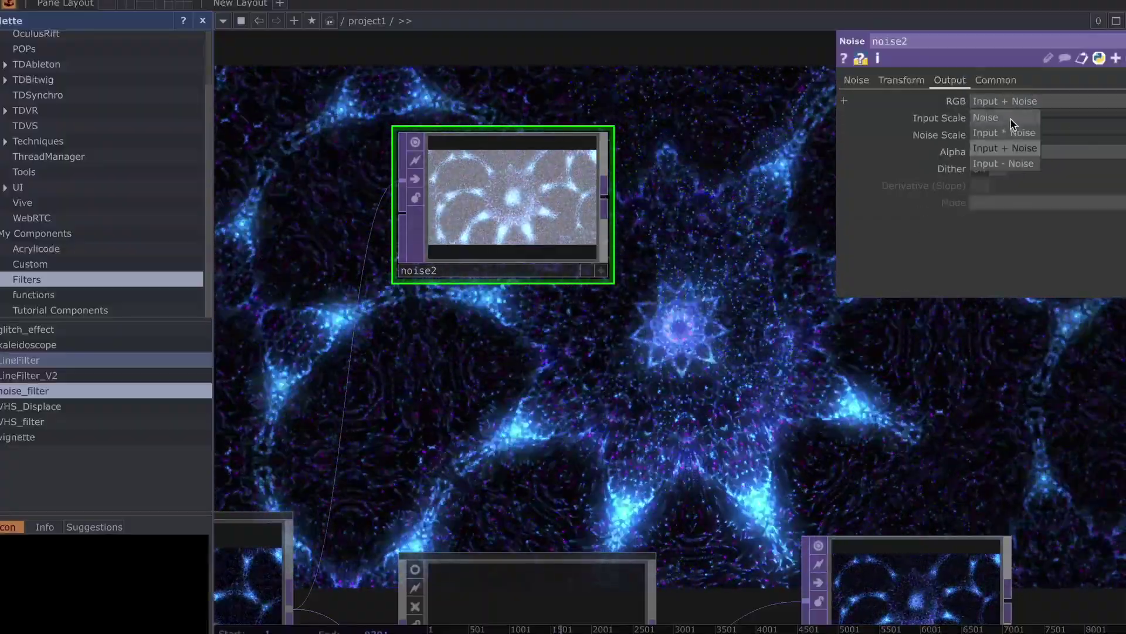
pyautogui.click(1014, 132)
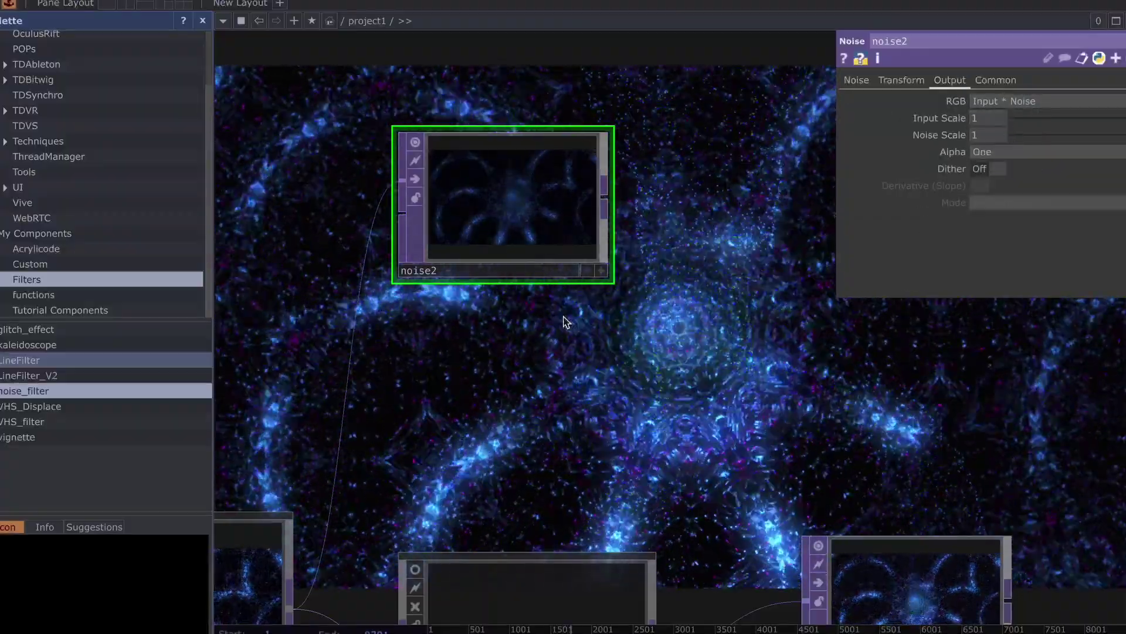
# Drive noise2's Seed with the expression absTime.seconds.
pyautogui.scroll(8, 515, 194)
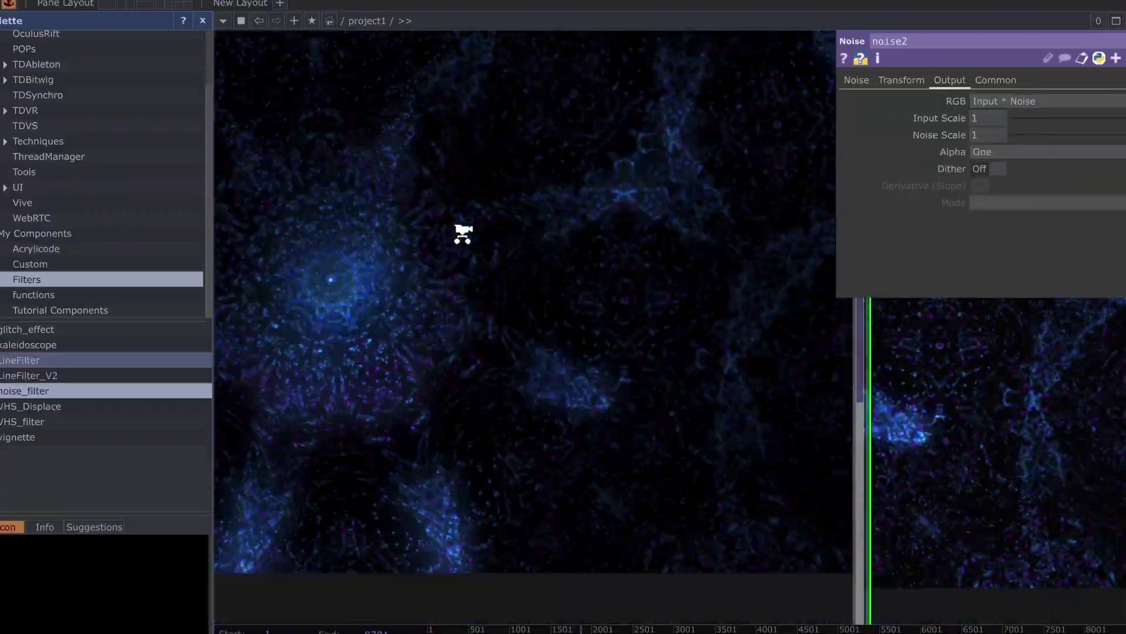
pyautogui.scroll(-2, 463, 234)
pyautogui.click(856, 81)
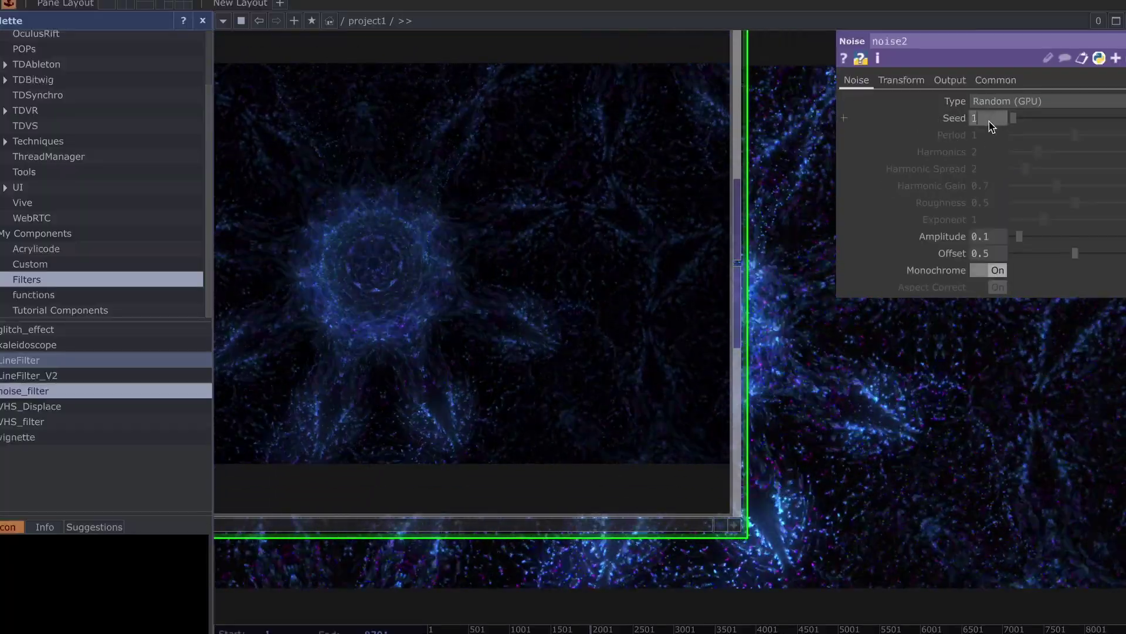
pyautogui.click(989, 122)
pyautogui.write('absTi')
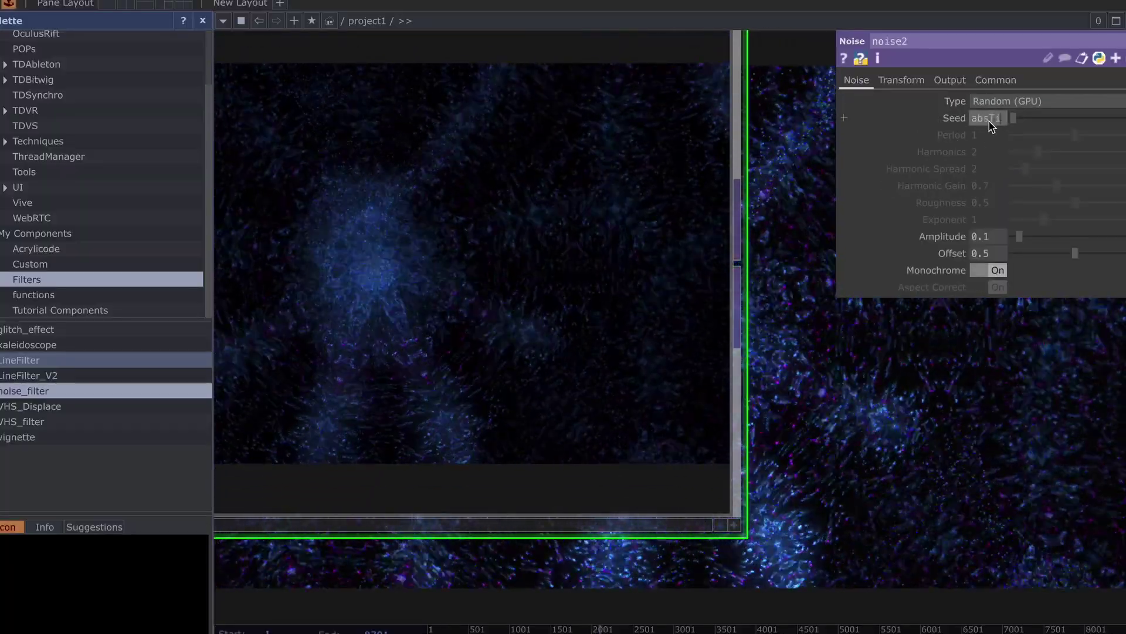
pyautogui.write('me')
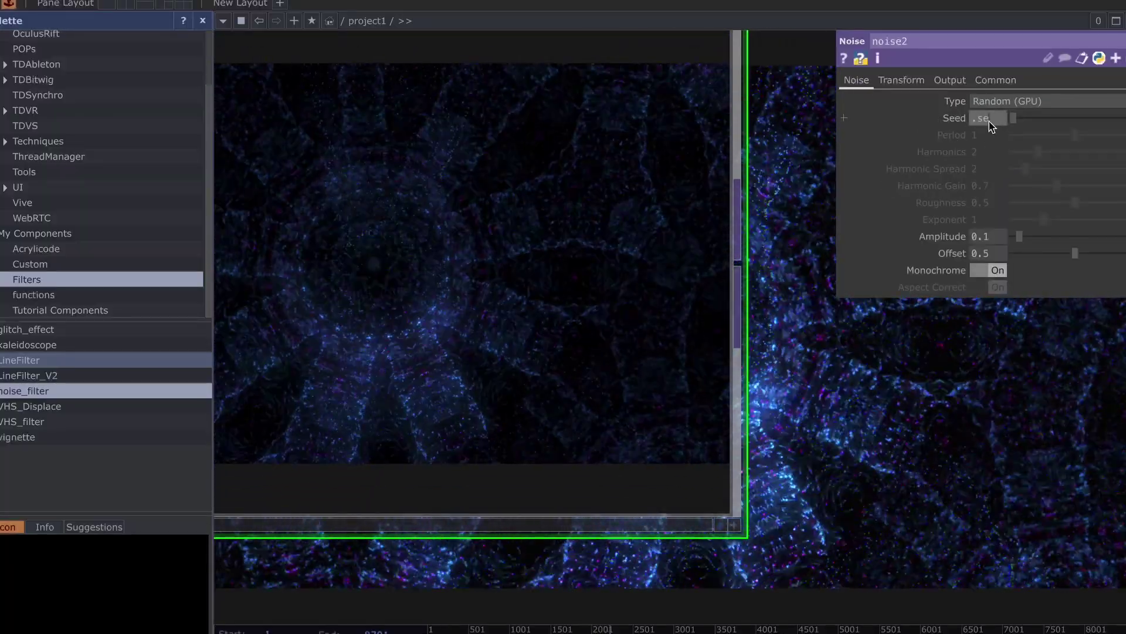
pyautogui.write('.seconds')
pyautogui.press('Return')
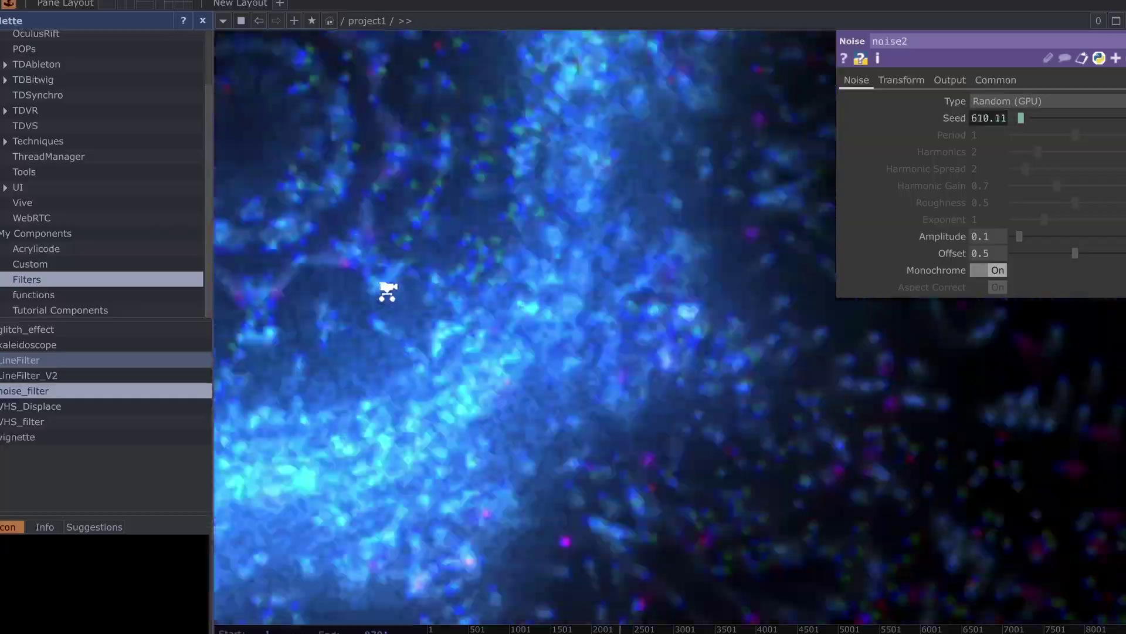
# Collapse the selected noise2 operator into its own Base component.
pyautogui.scroll(-5, 385, 292)
pyautogui.scroll(3, 390, 296)
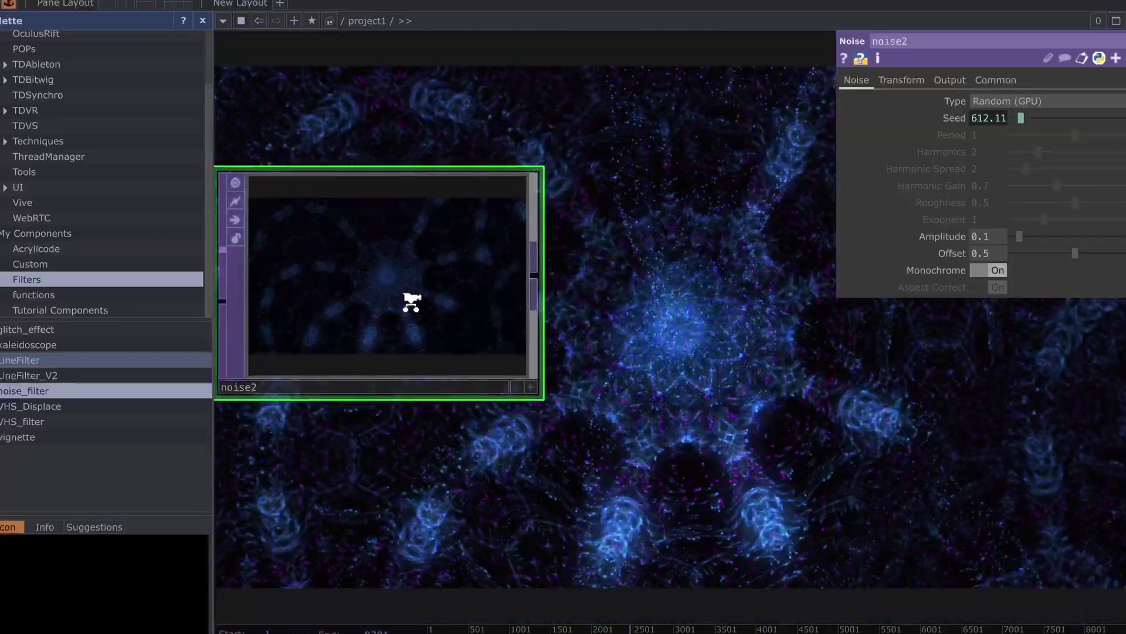
pyautogui.scroll(-1, 411, 302)
pyautogui.moveTo(384, 444); pyautogui.dragTo(607, 420)
pyautogui.moveTo(326, 91); pyautogui.dragTo(845, 457, button='right')
pyautogui.rightClick(568, 271)
pyautogui.click(516, 420)
pyautogui.rightClick(517, 420)
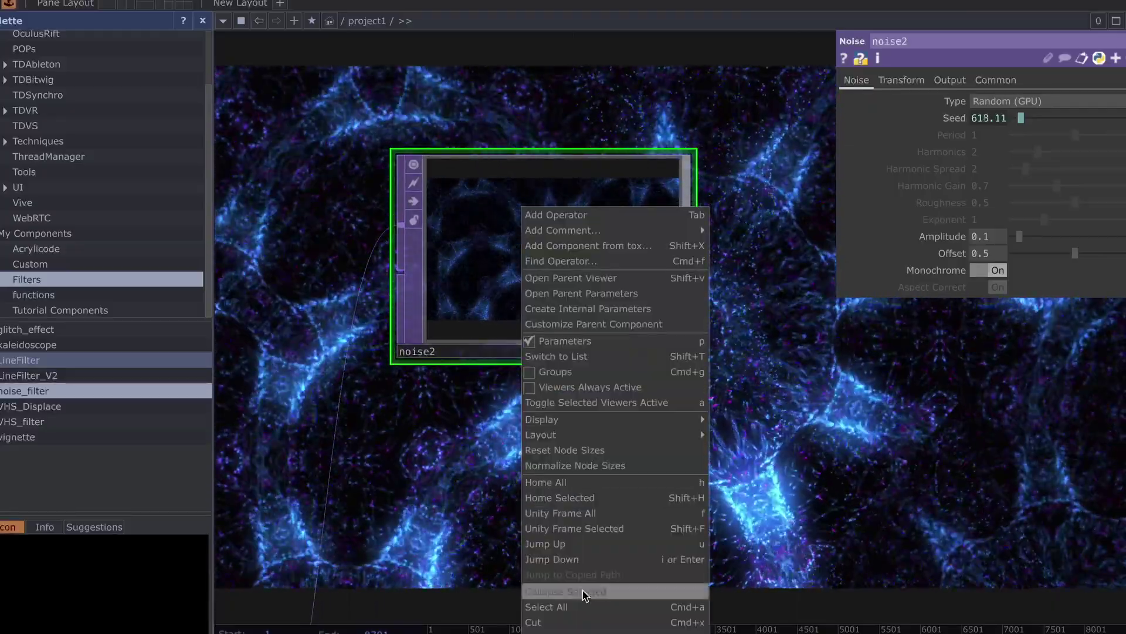
pyautogui.click(583, 590)
# Inside base1, connect an Out TOP after noise2 and return to the parent network.
pyautogui.scroll(-4, 501, 443)
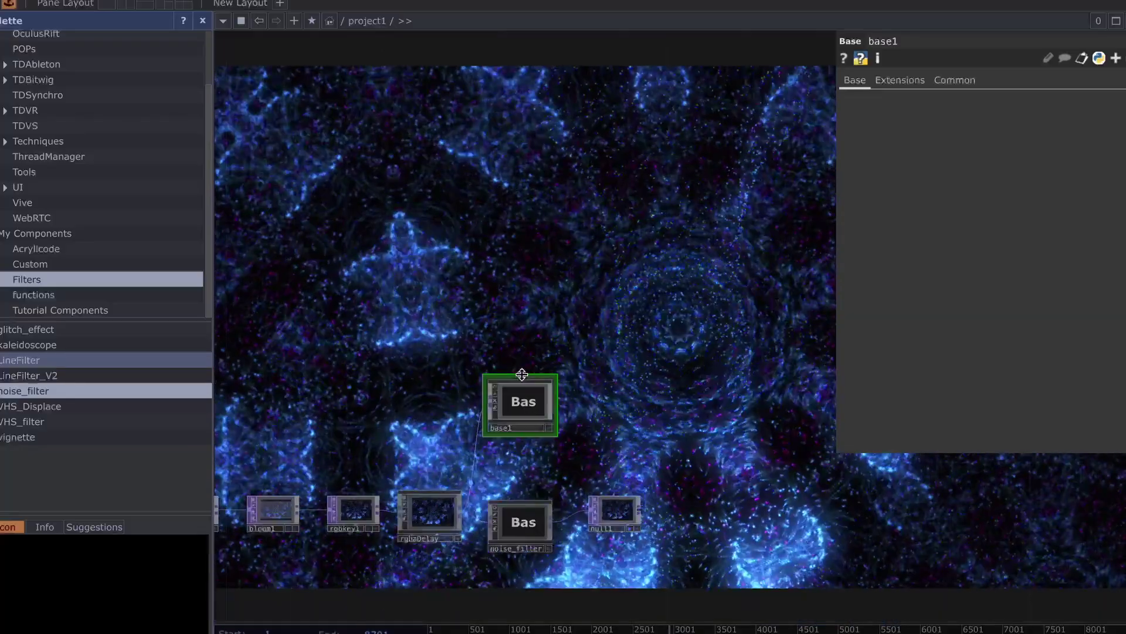
pyautogui.scroll(6, 522, 388)
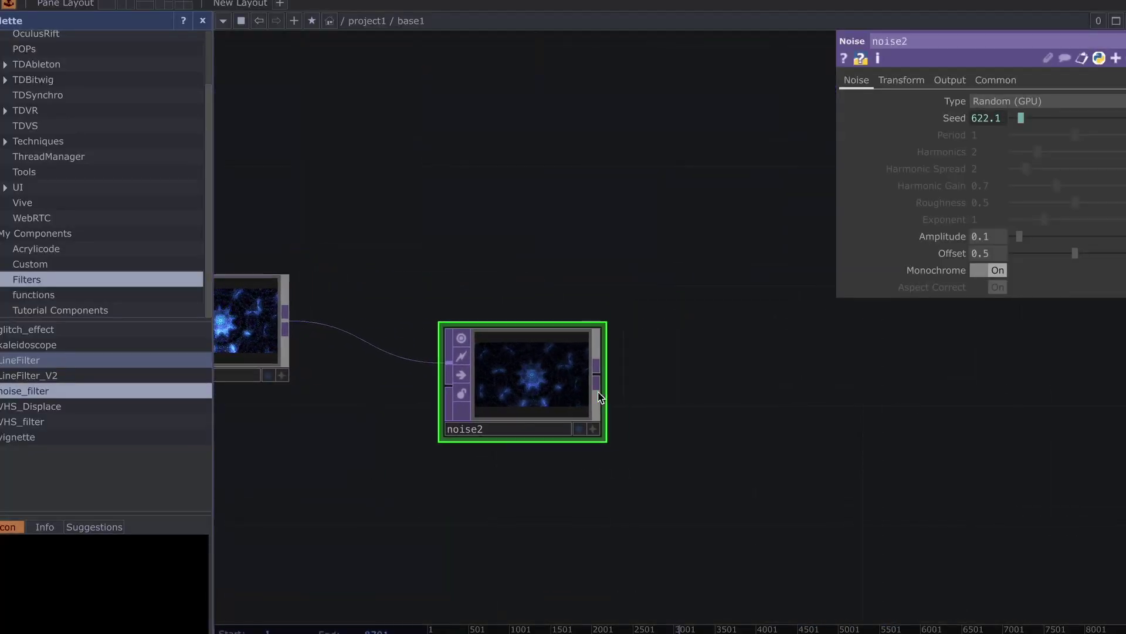
pyautogui.click(678, 362)
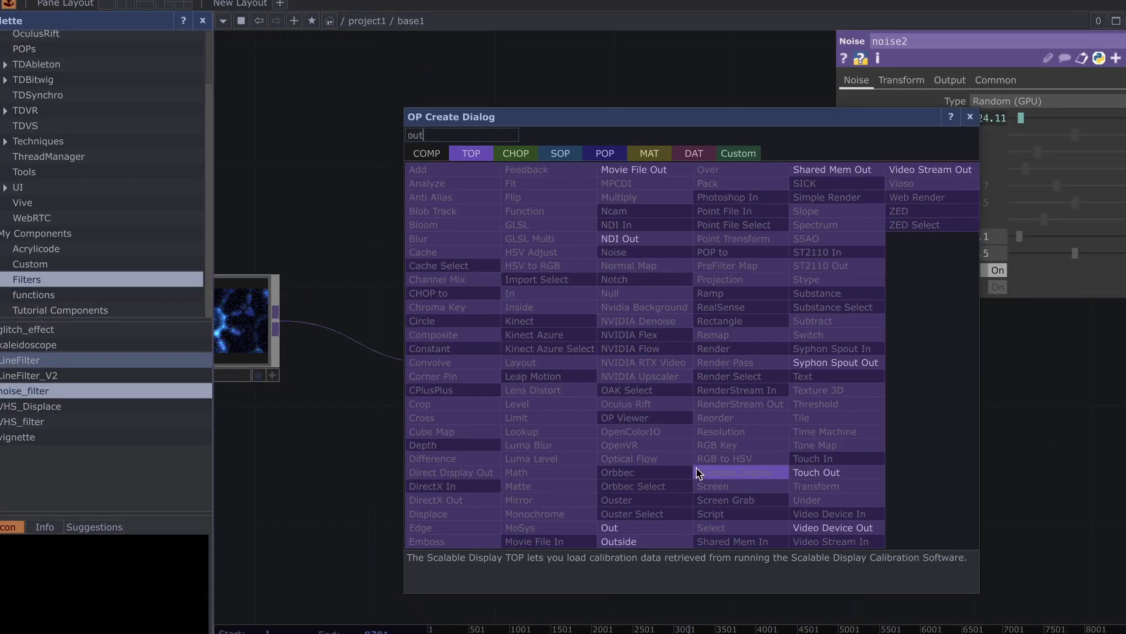
pyautogui.click(645, 527)
pyautogui.click(780, 352)
pyautogui.moveTo(665, 492); pyautogui.dragTo(569, 501)
pyautogui.press('u')
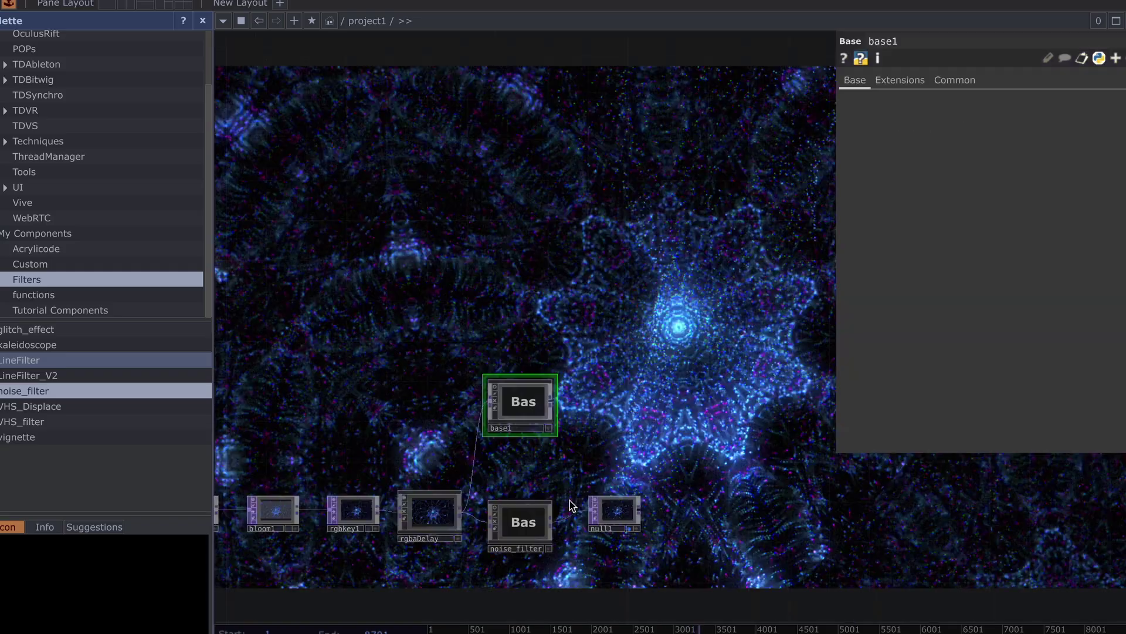
# Rename base1 to grain_filter and reposition it above the noise_filter node.
pyautogui.scroll(4, 540, 420)
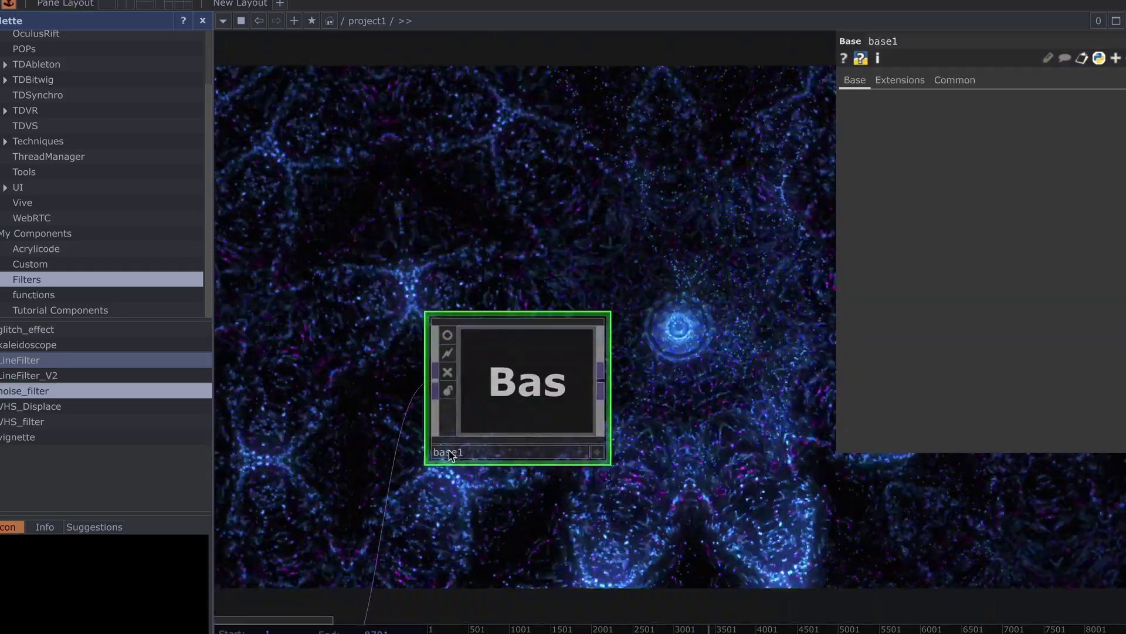
pyautogui.click(451, 455)
pyautogui.write('grain')
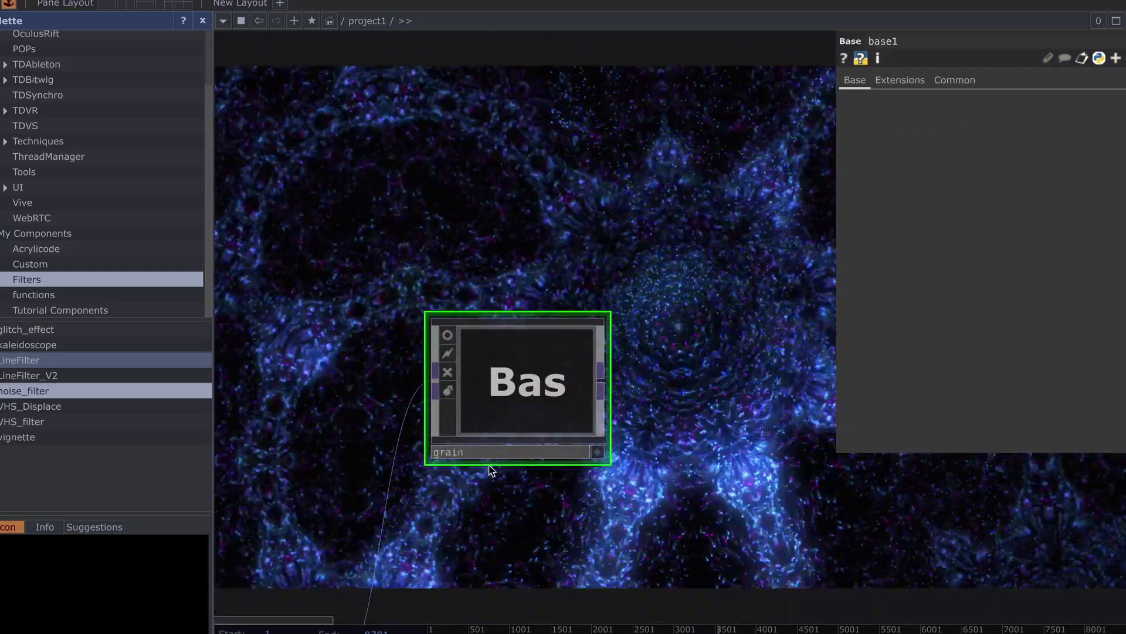
pyautogui.write('_filter')
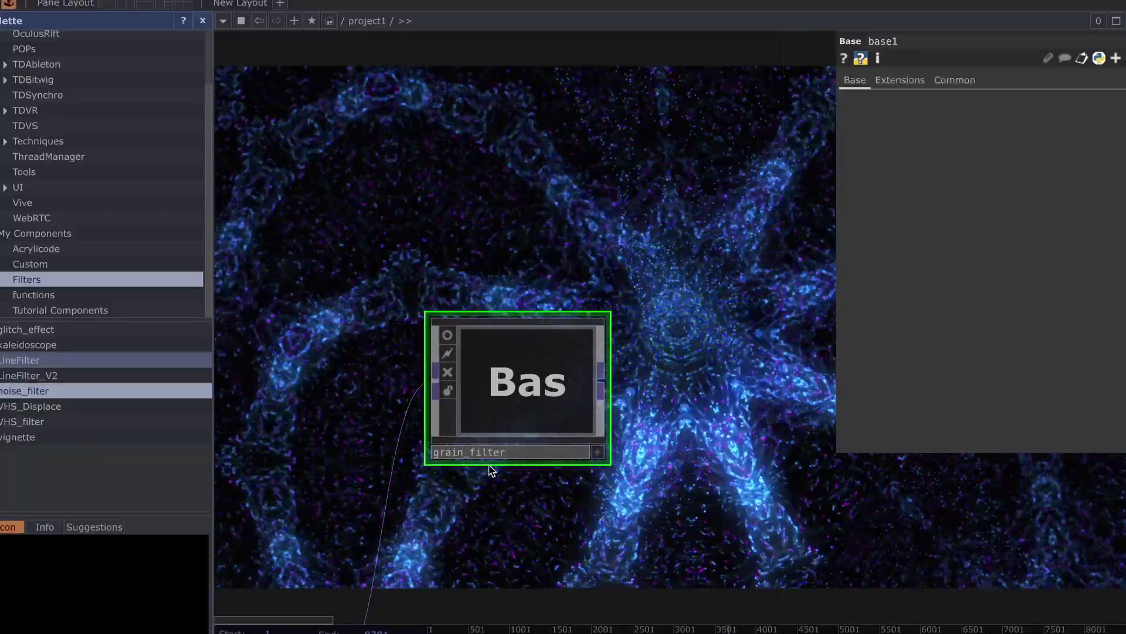
pyautogui.press('Return')
pyautogui.moveTo(492, 469); pyautogui.dragTo(501, 405)
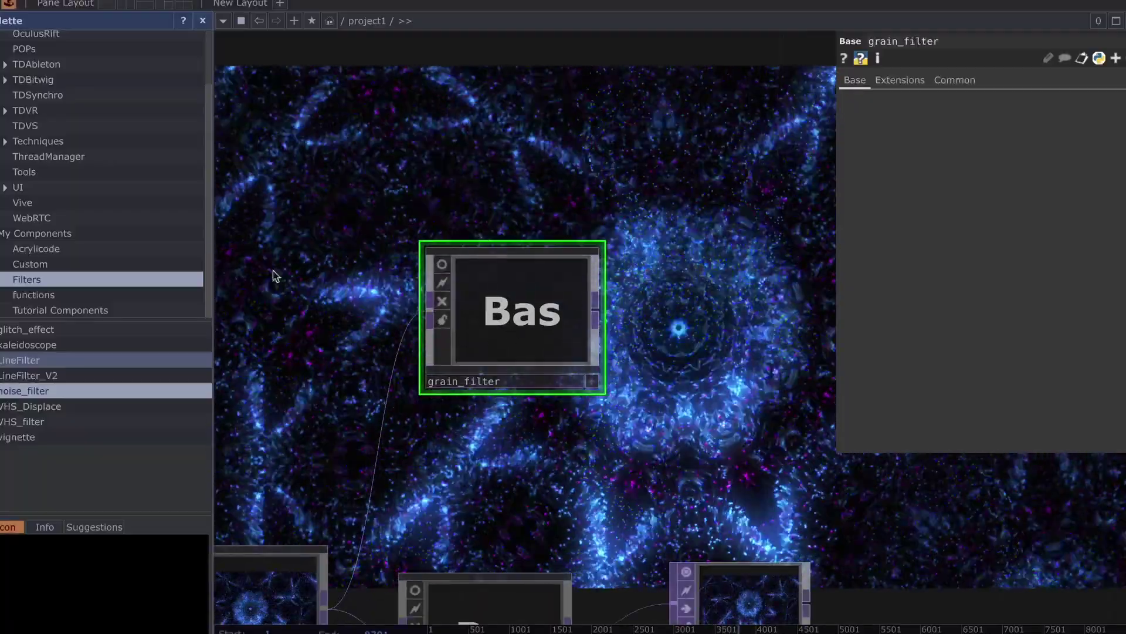
# Save grain_filter in the palette's Filters folder under My Components, and try placing a copy of it in the network.
pyautogui.click(59, 232)
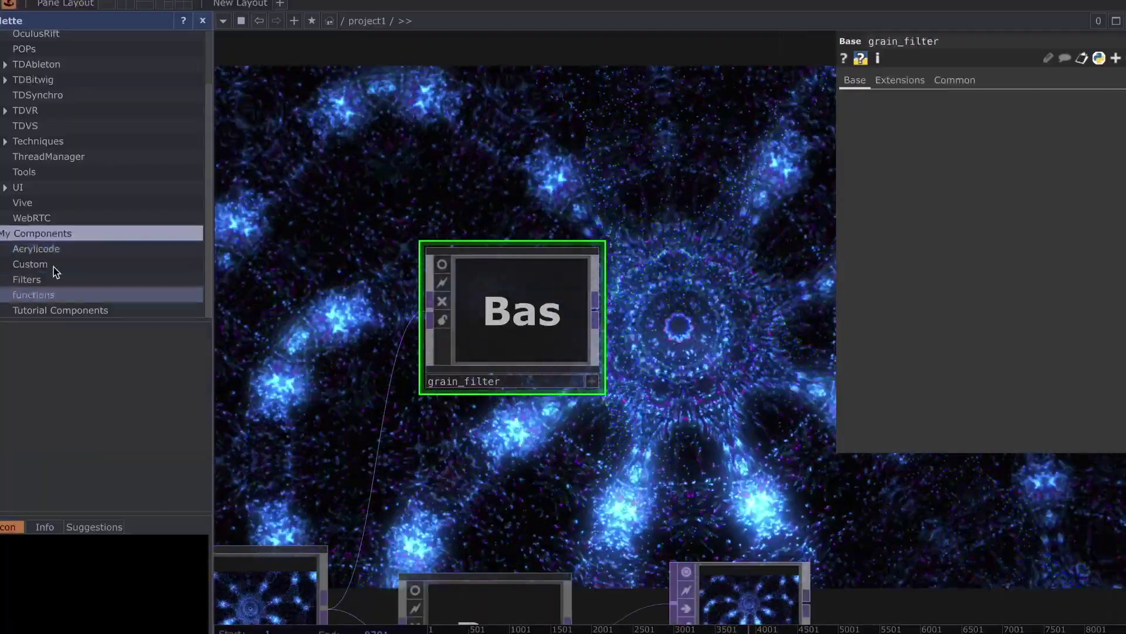
pyautogui.click(53, 281)
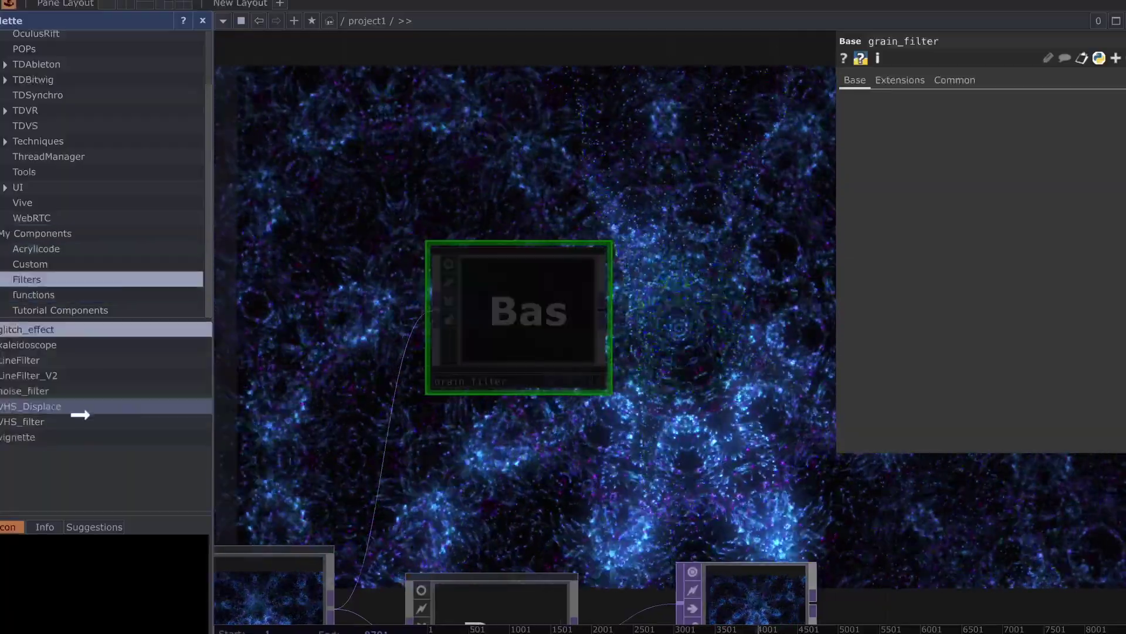
pyautogui.moveTo(80, 416); pyautogui.dragTo(73, 477)
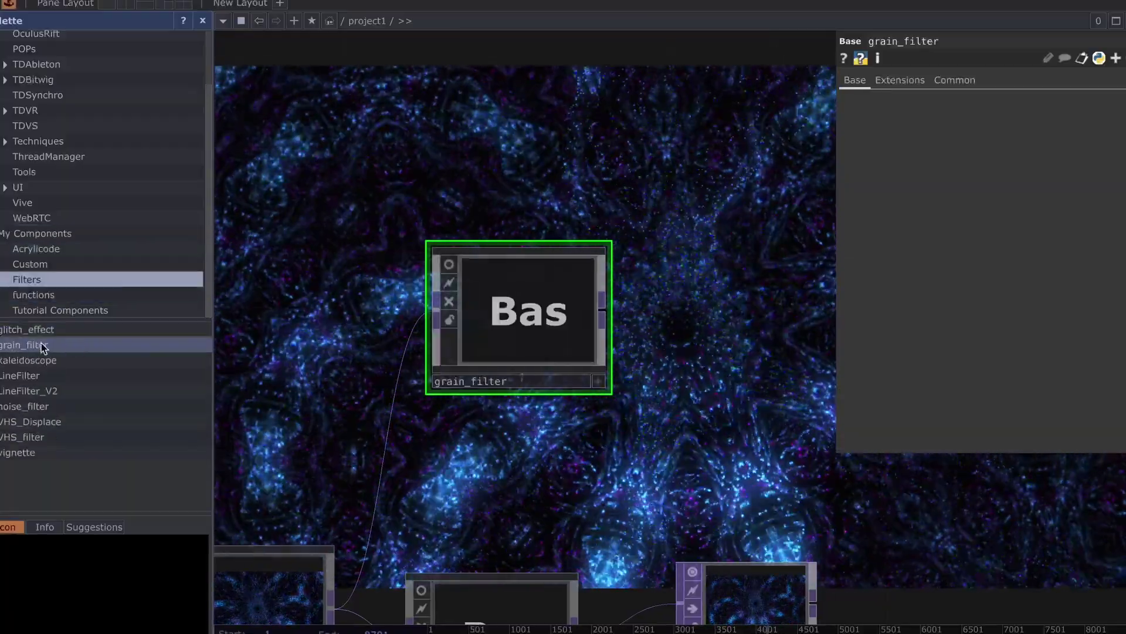
pyautogui.moveTo(42, 347); pyautogui.dragTo(516, 233)
pyautogui.hotkey('ctrl', 'z')
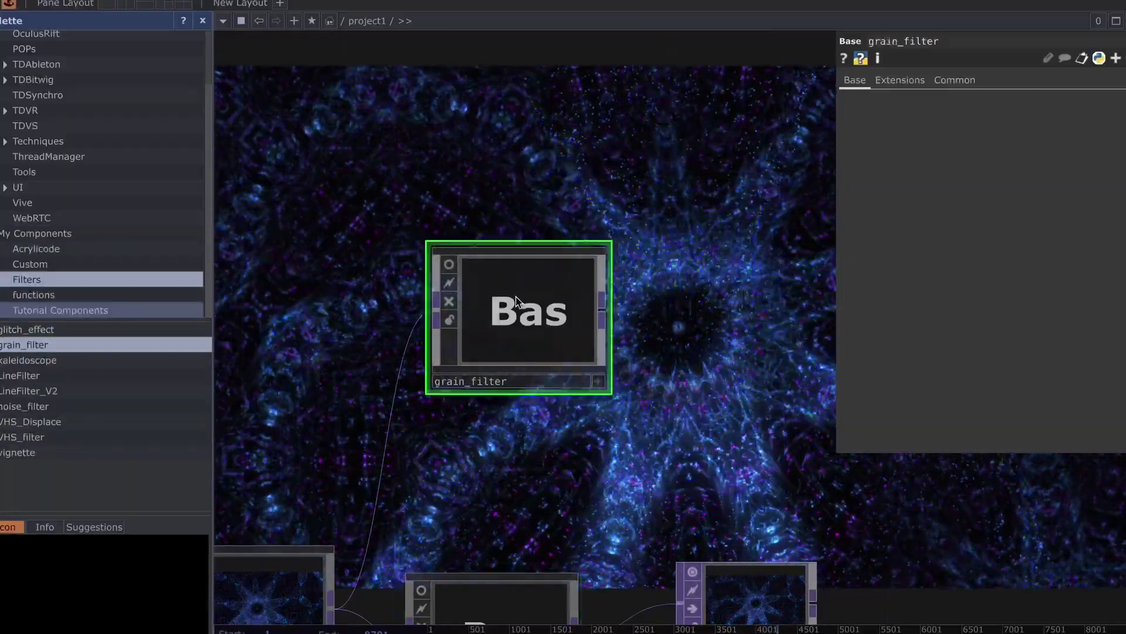
# Delete grain_filter from the network and from the palette's Filters folder.
pyautogui.press('Delete')
pyautogui.rightClick(107, 351)
pyautogui.click(119, 355)
pyautogui.moveTo(599, 305); pyautogui.dragTo(540, 170)
pyautogui.scroll(-1, 540, 173)
pyautogui.moveTo(528, 317); pyautogui.dragTo(607, 234)
pyautogui.scroll(-1, 607, 234)
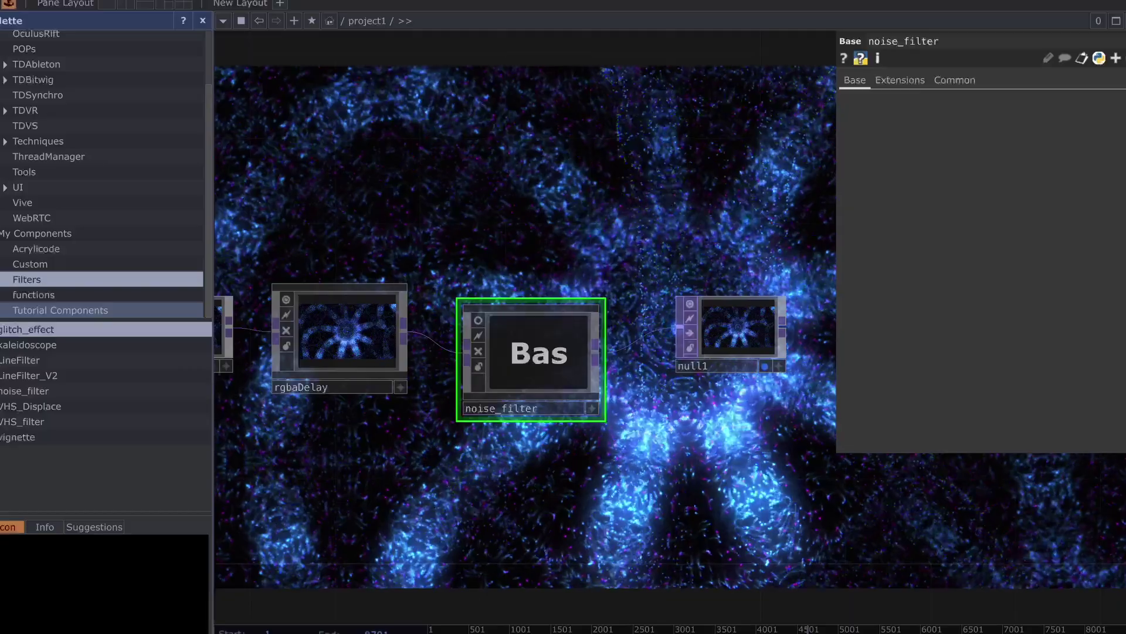
# Set the Rotate value of transform2 in the feedback loop to -299.
pyautogui.moveTo(428, 410); pyautogui.dragTo(502, 376)
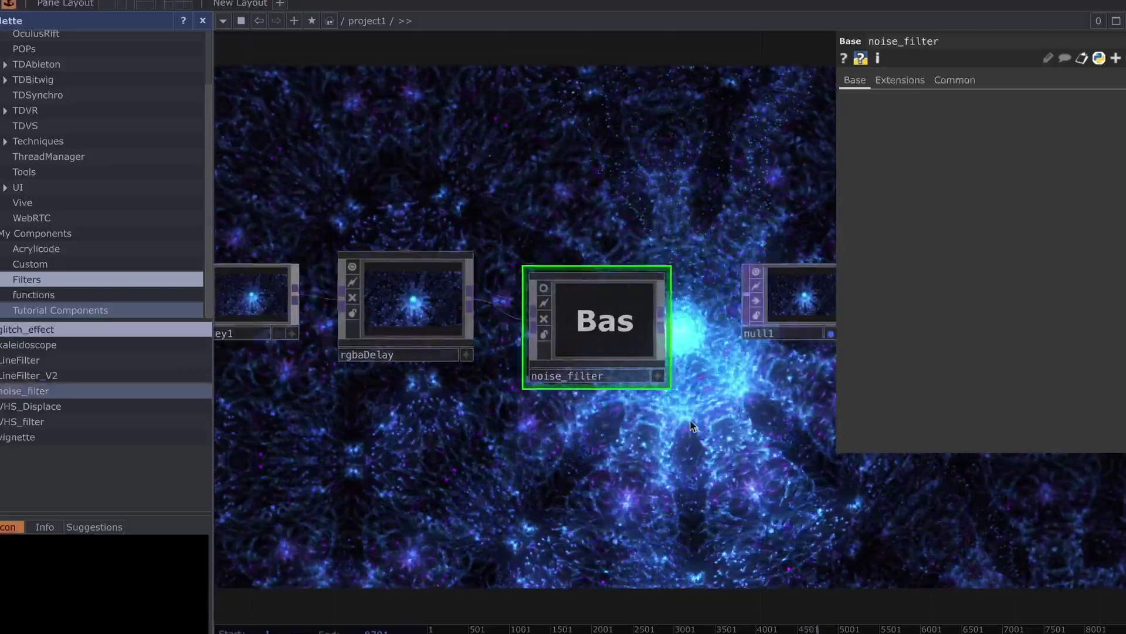
pyautogui.moveTo(639, 350); pyautogui.dragTo(639, 329)
pyautogui.moveTo(648, 465); pyautogui.dragTo(838, 507)
pyautogui.moveTo(711, 537); pyautogui.dragTo(832, 540)
pyautogui.moveTo(639, 506); pyautogui.dragTo(767, 549)
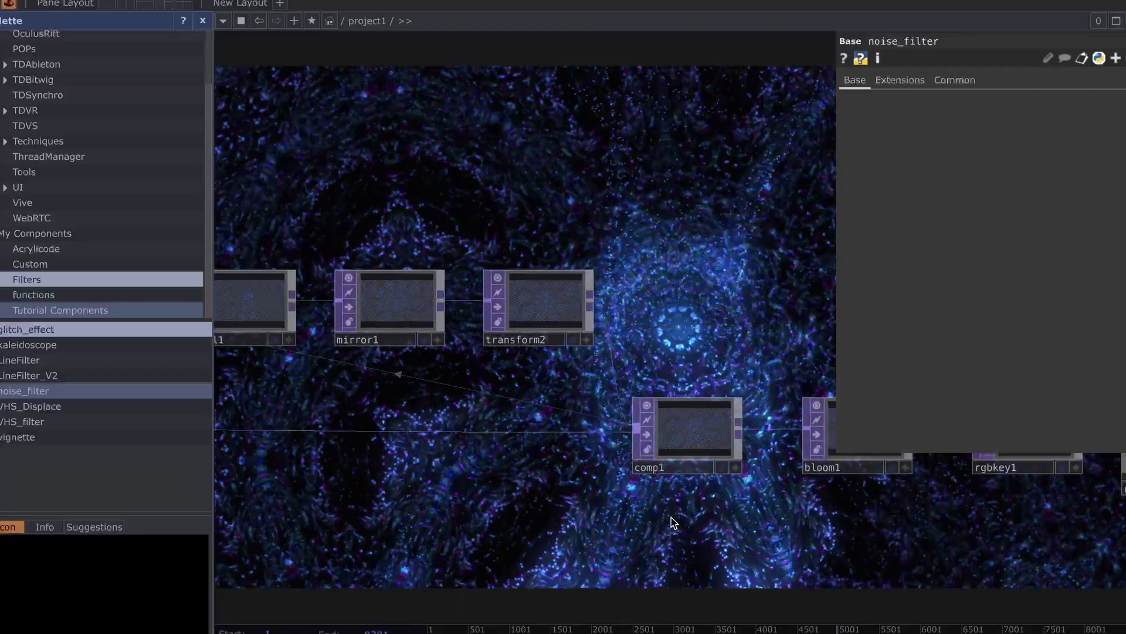
pyautogui.moveTo(568, 481); pyautogui.dragTo(572, 515)
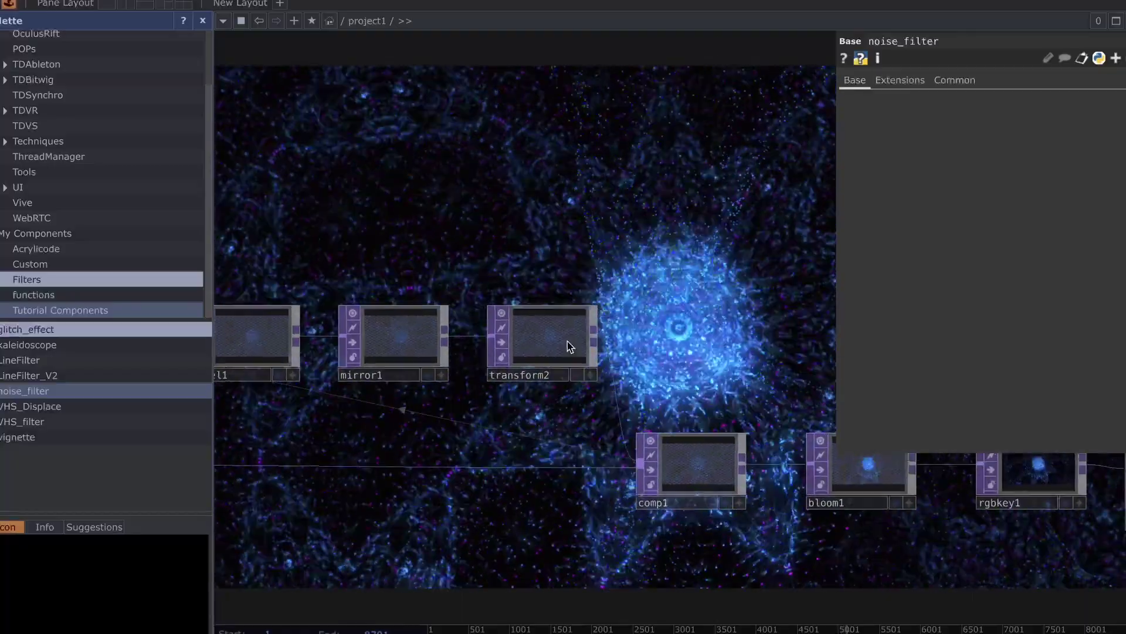
pyautogui.click(552, 332)
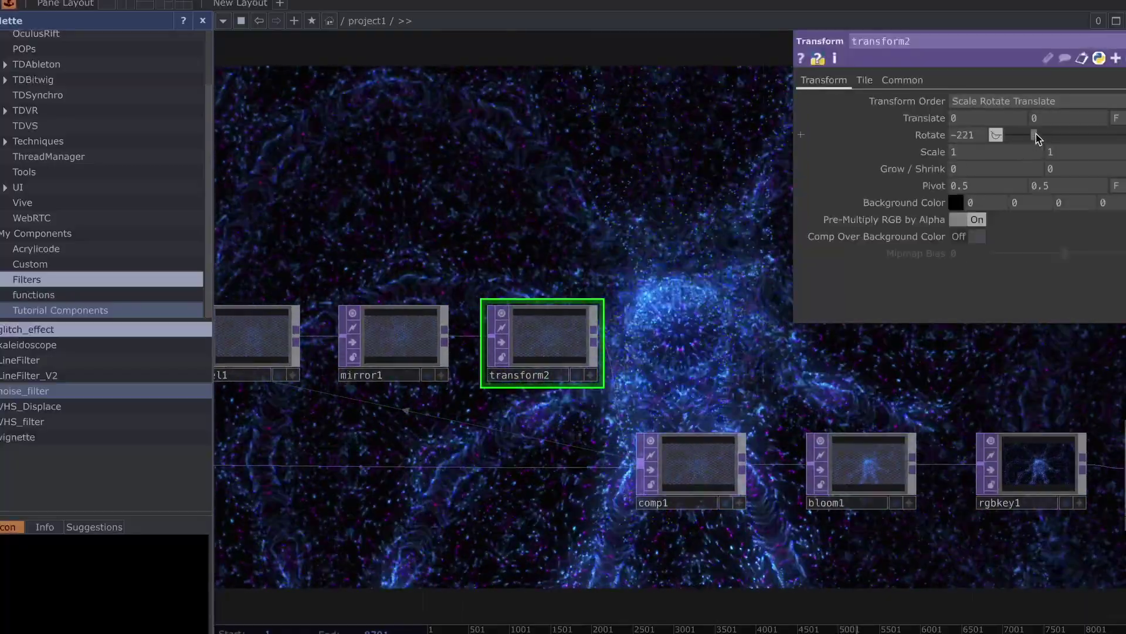
pyautogui.moveTo(1036, 134); pyautogui.dragTo(1021, 136)
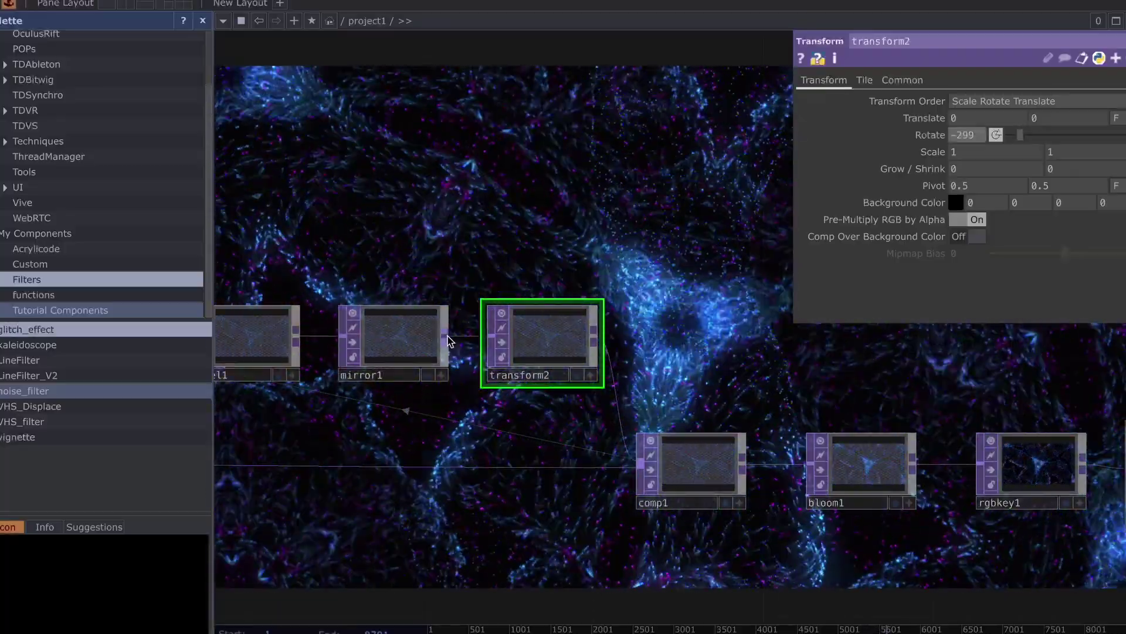
# Turn on Flip X and Flip Y for mirror1.
pyautogui.click(437, 343)
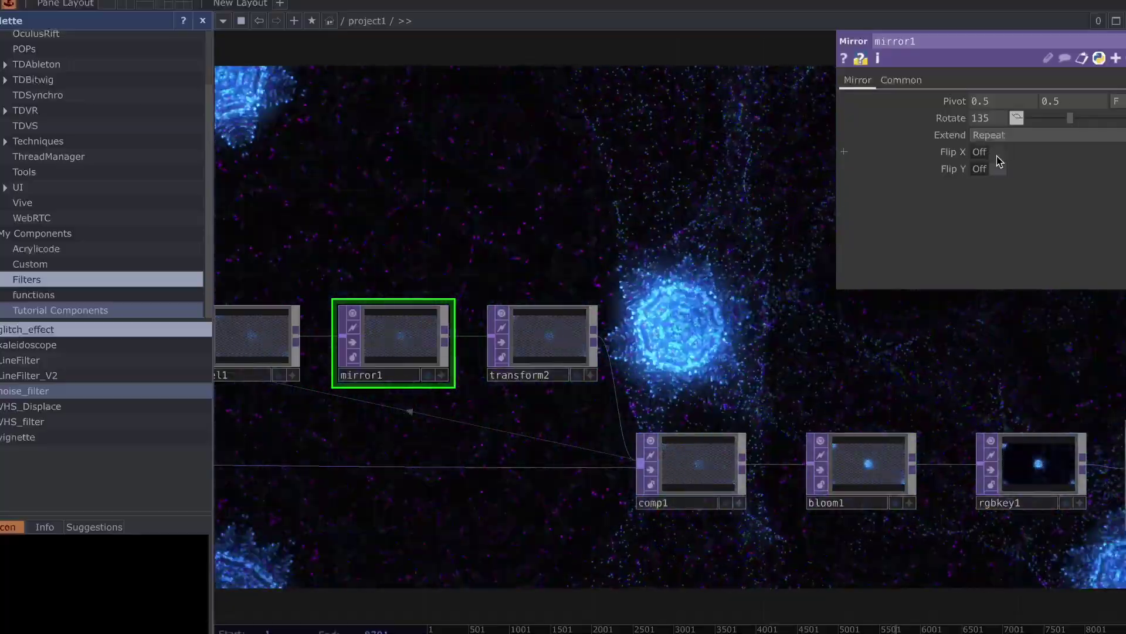
pyautogui.click(997, 154)
pyautogui.click(996, 169)
# Try Mirror as mirror1's Extend mode and switch it back to Repeat.
pyautogui.click(996, 136)
pyautogui.click(994, 194)
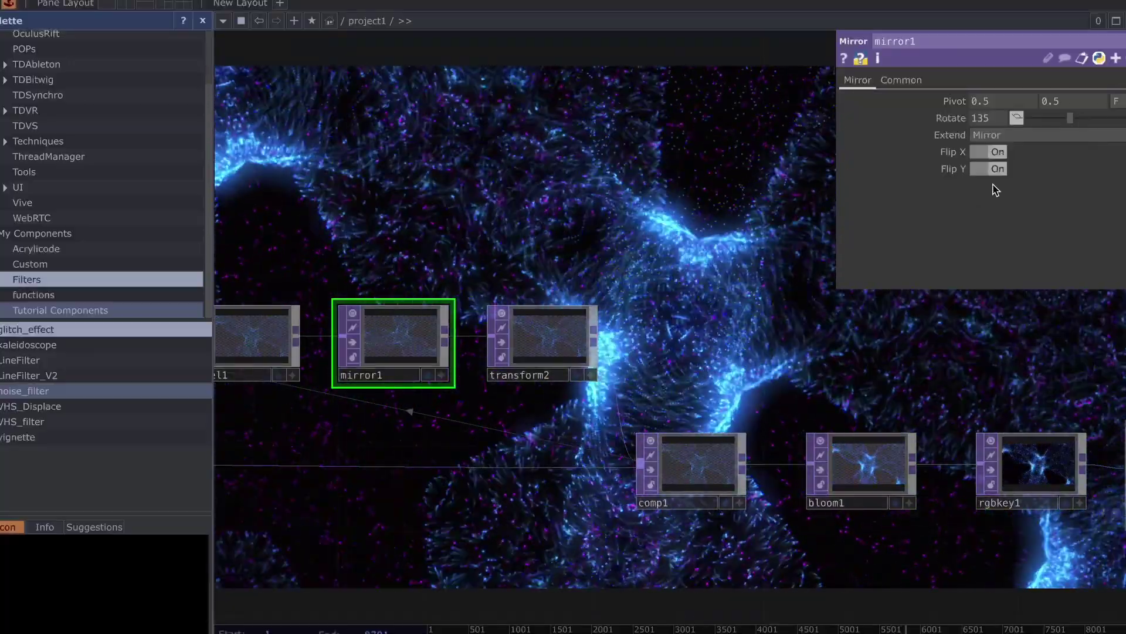
pyautogui.click(997, 135)
pyautogui.click(994, 173)
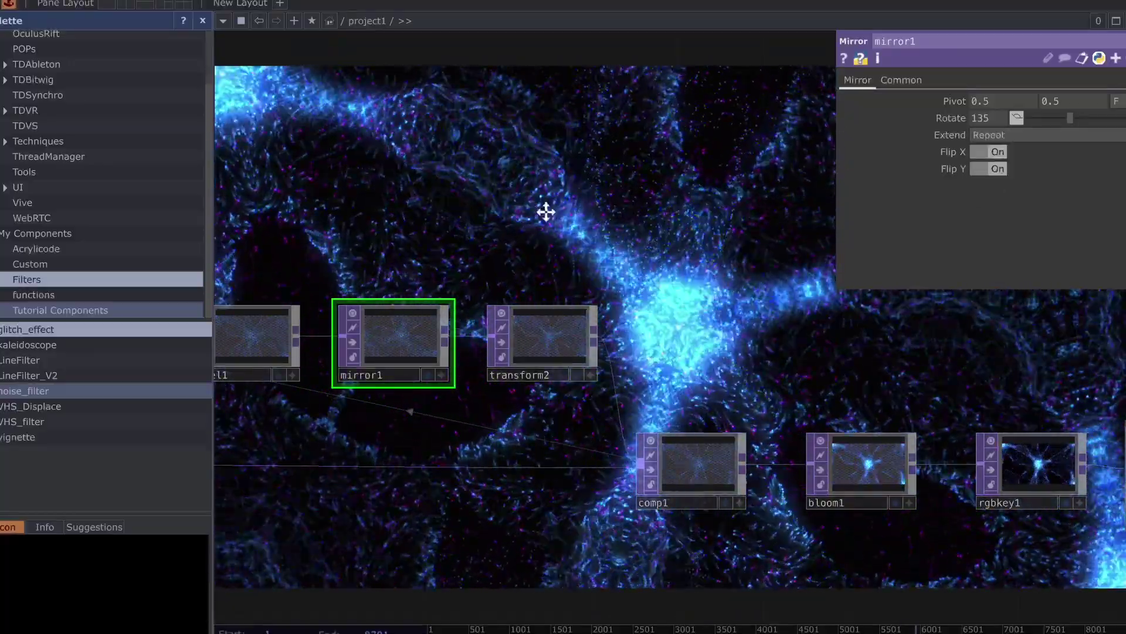
# Add an Audio File In CHOP in the empty area near pointgen1 and load an audio file into it.
pyautogui.moveTo(594, 224); pyautogui.dragTo(755, 291)
pyautogui.scroll(-8, 755, 291)
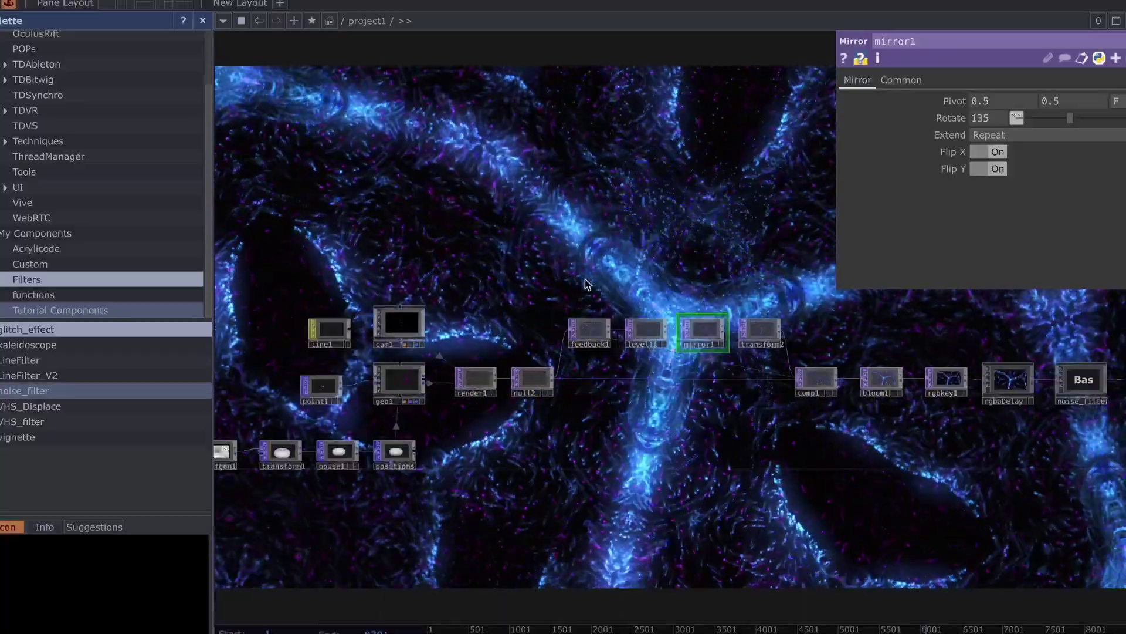
pyautogui.moveTo(574, 281); pyautogui.dragTo(672, 246)
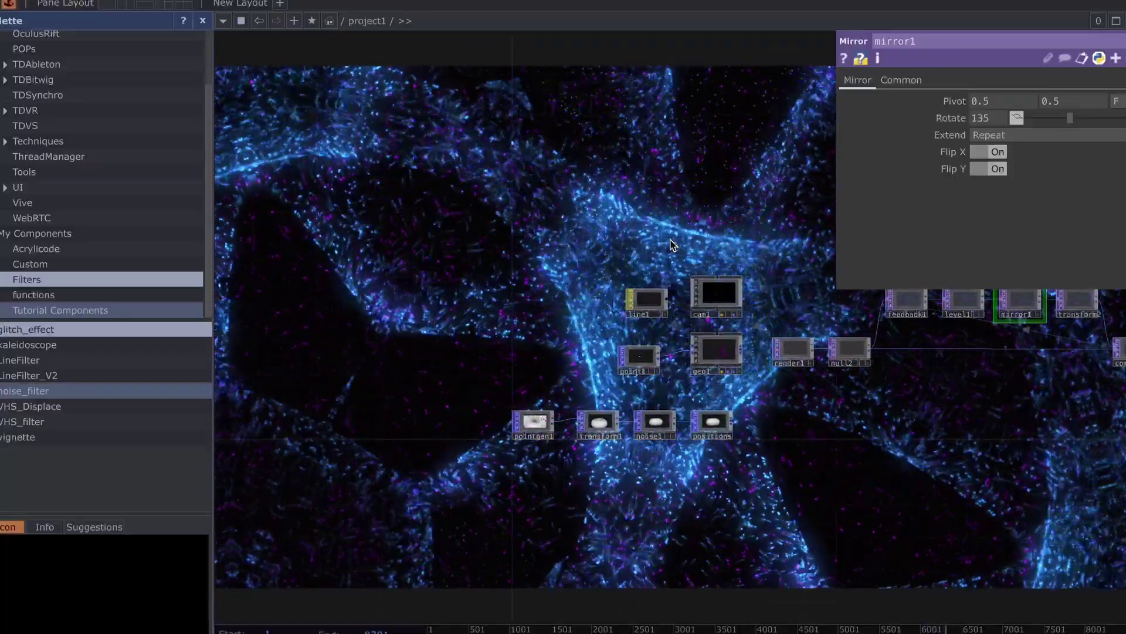
pyautogui.moveTo(424, 311)
pyautogui.mouseDown(button='middle')
pyautogui.moveTo(460, 352)
pyautogui.moveTo(442, 311)
pyautogui.mouseUp(button='middle')
pyautogui.moveTo(442, 311); pyautogui.dragTo(373, 277)
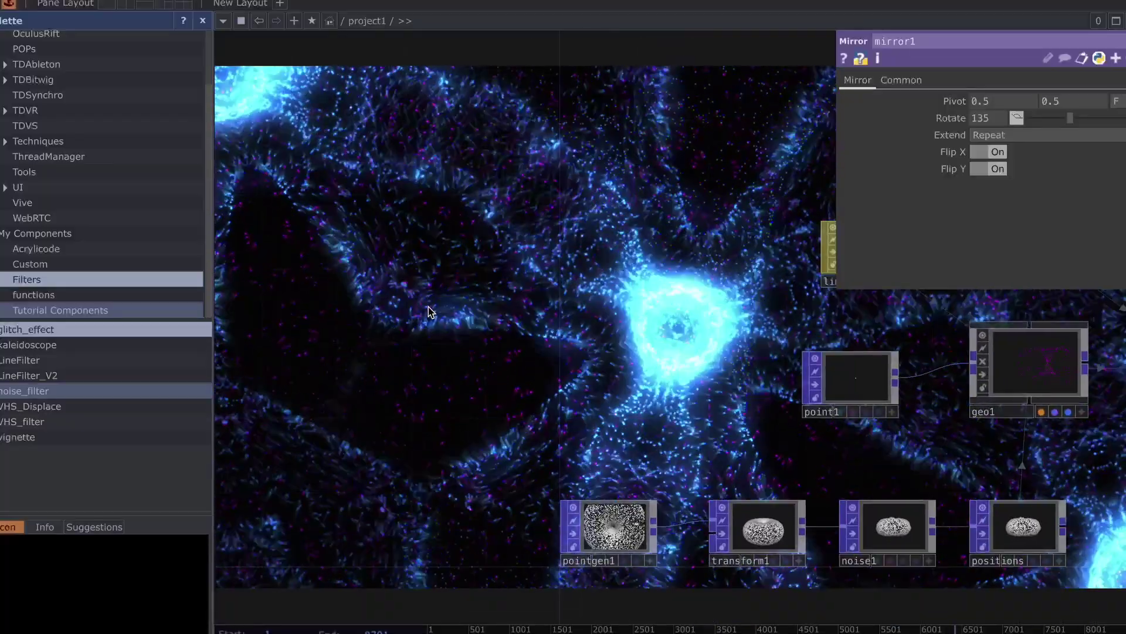
pyautogui.press('Tab')
pyautogui.click(252, 111)
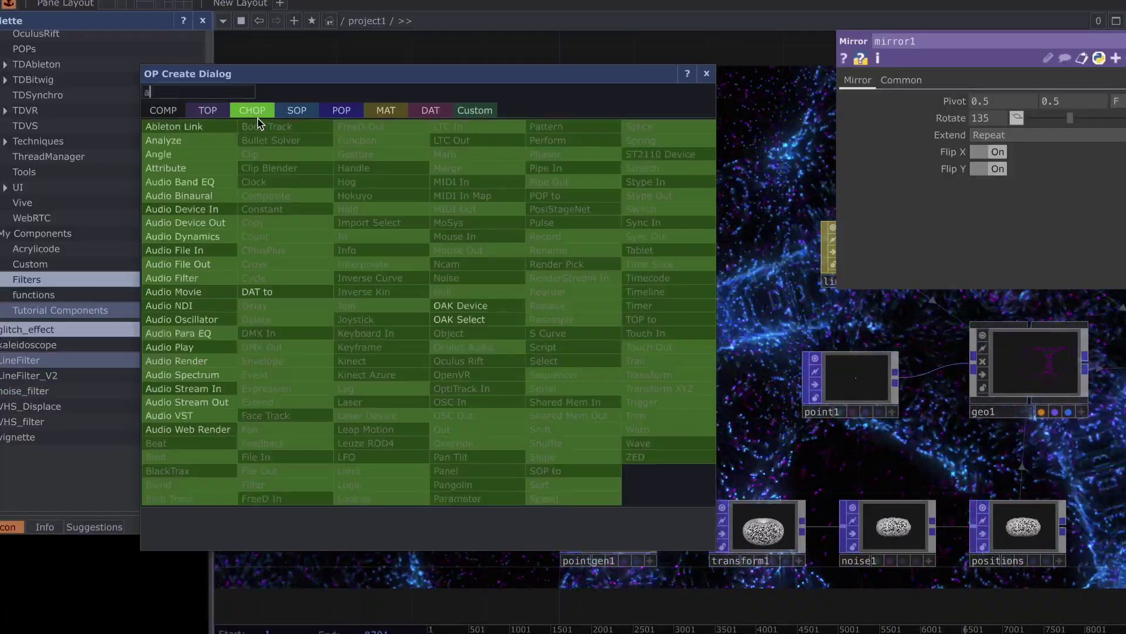
pyautogui.click(203, 253)
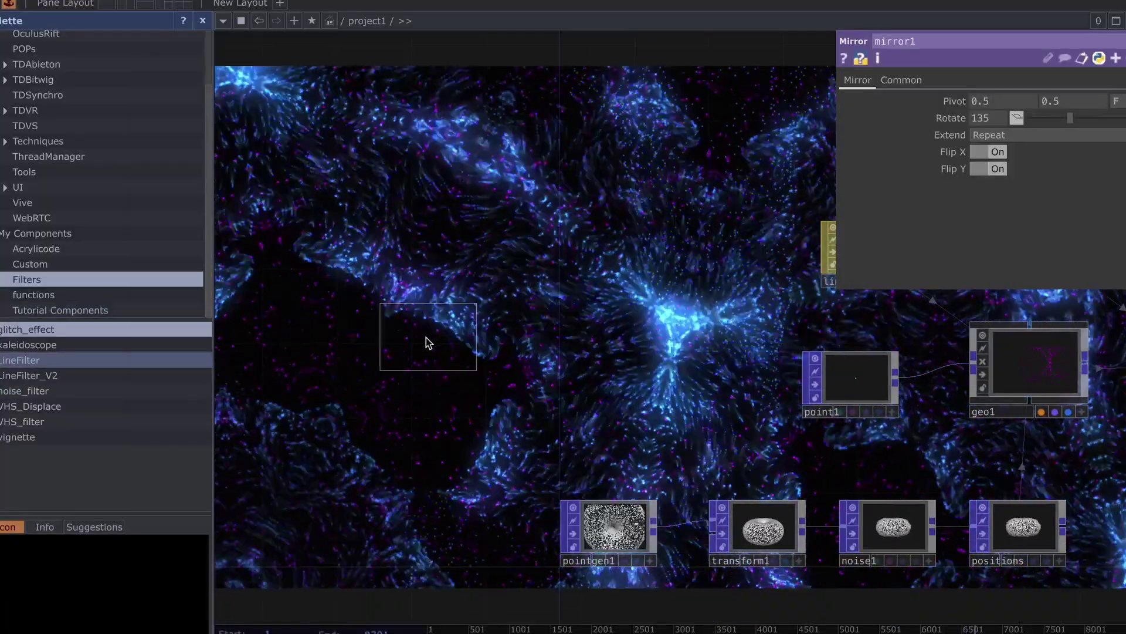
pyautogui.click(385, 346)
pyautogui.scroll(3, 410, 352)
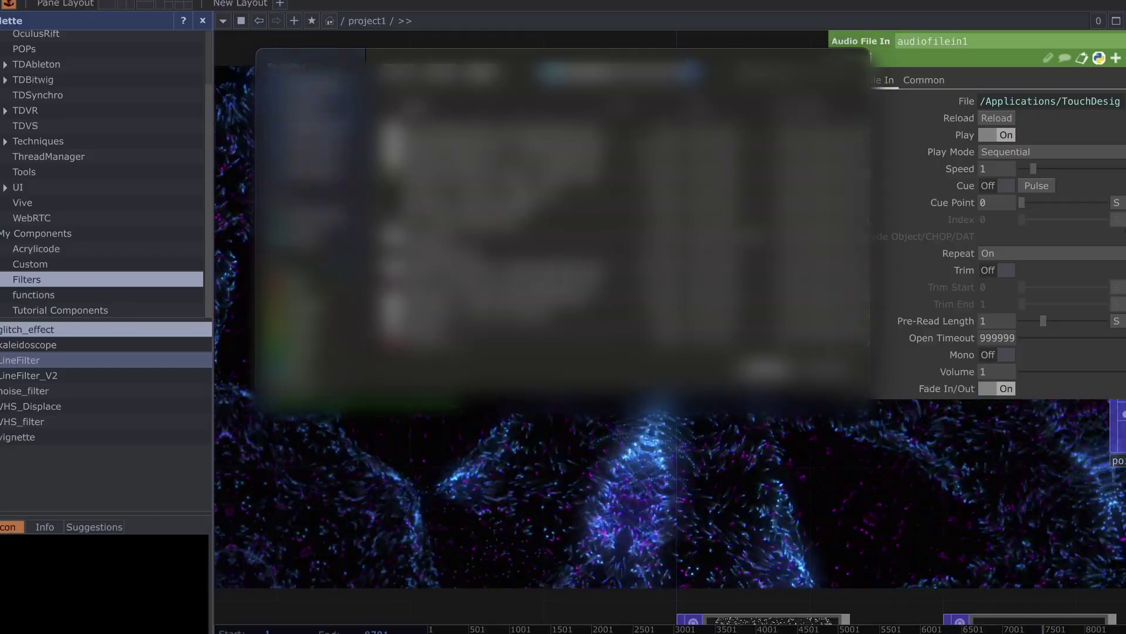
pyautogui.doubleClick(517, 188)
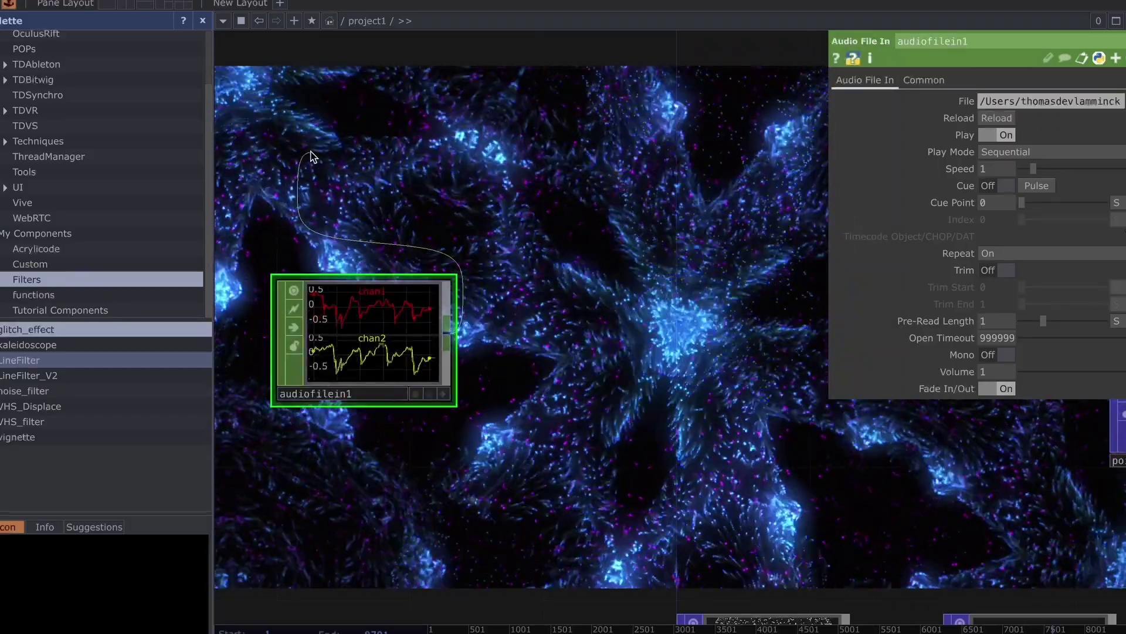
# Connect an Audio Device Out CHOP to the output of audiofilein1 and place it above that node.
pyautogui.click(310, 152)
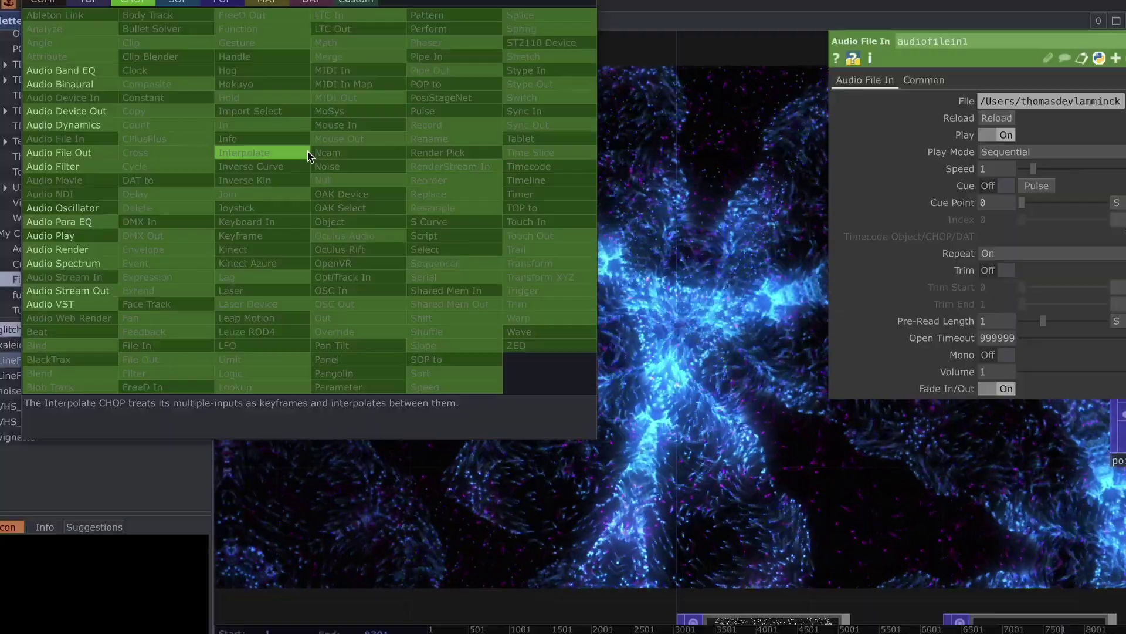
pyautogui.click(82, 111)
pyautogui.click(364, 176)
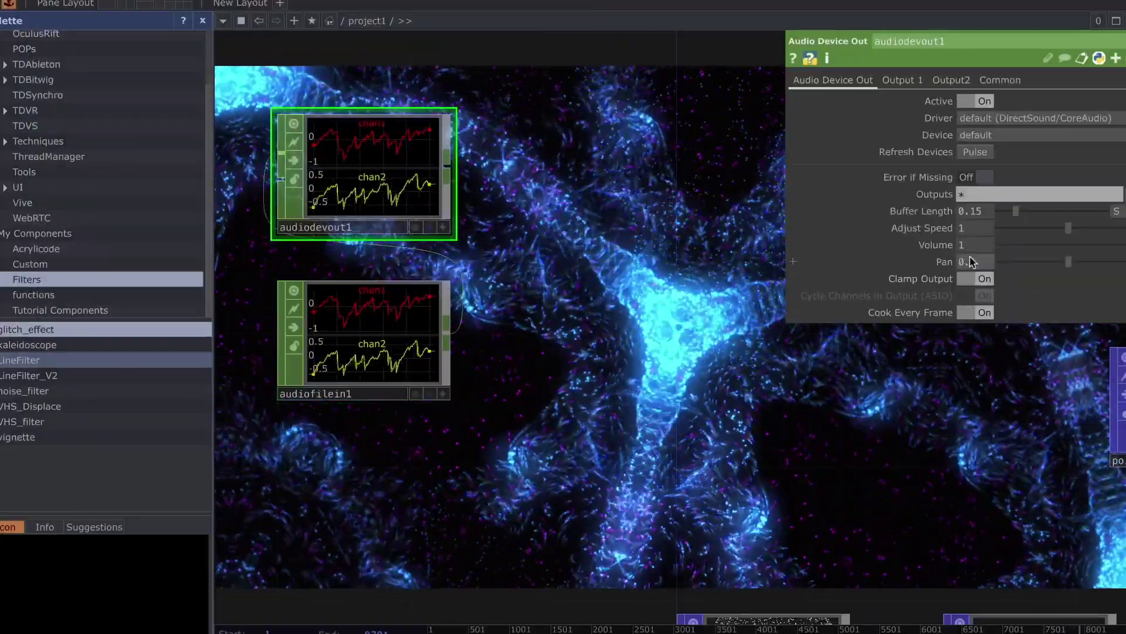
# Lower the volume of audiodevout1 to 0.079 and bypass the operator.
pyautogui.click(1009, 244)
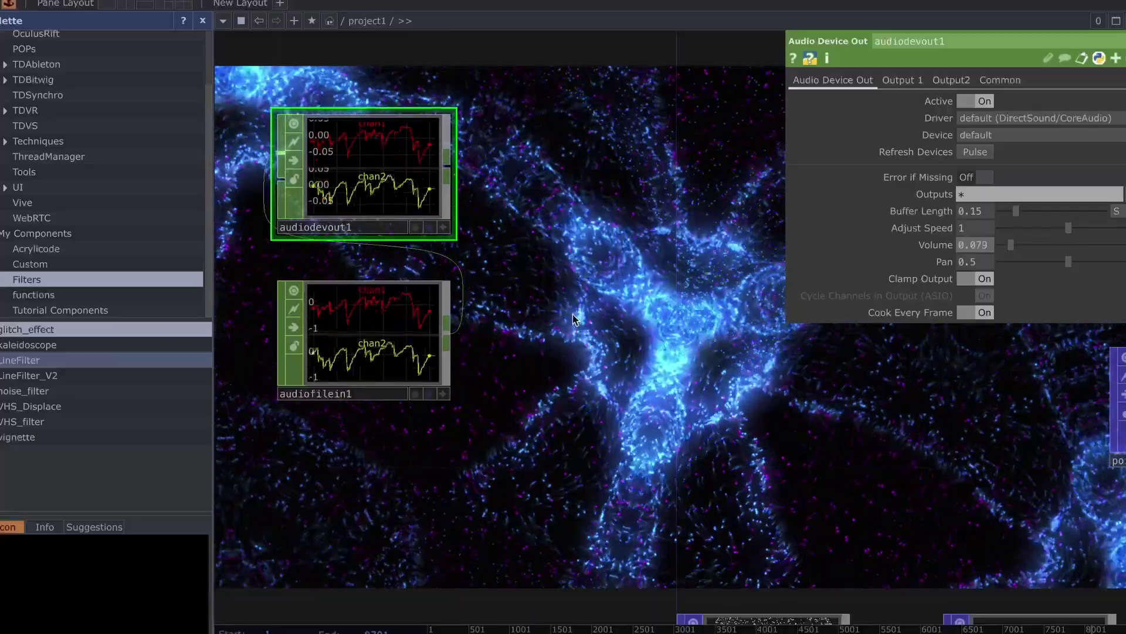
pyautogui.scroll(-1, 569, 346)
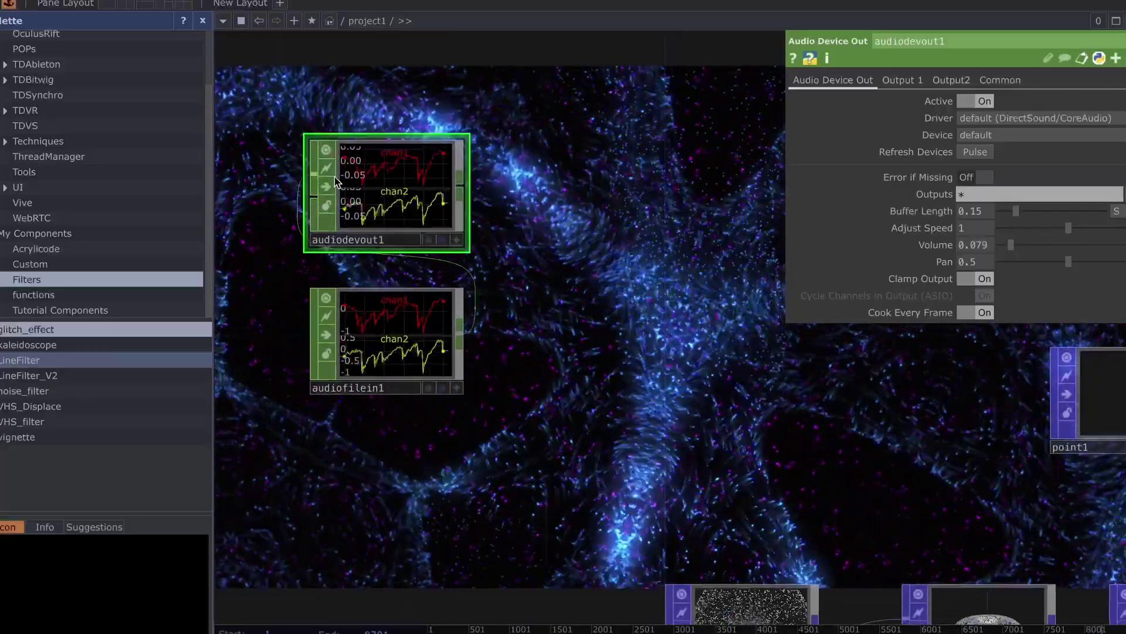
pyautogui.click(324, 181)
# Add the audioAnalysis component from the palette's Tools folder and connect audiofilein1 to it.
pyautogui.scroll(-2, 581, 308)
pyautogui.moveTo(381, 113); pyautogui.dragTo(178, 72)
pyautogui.scroll(3, 16, 97)
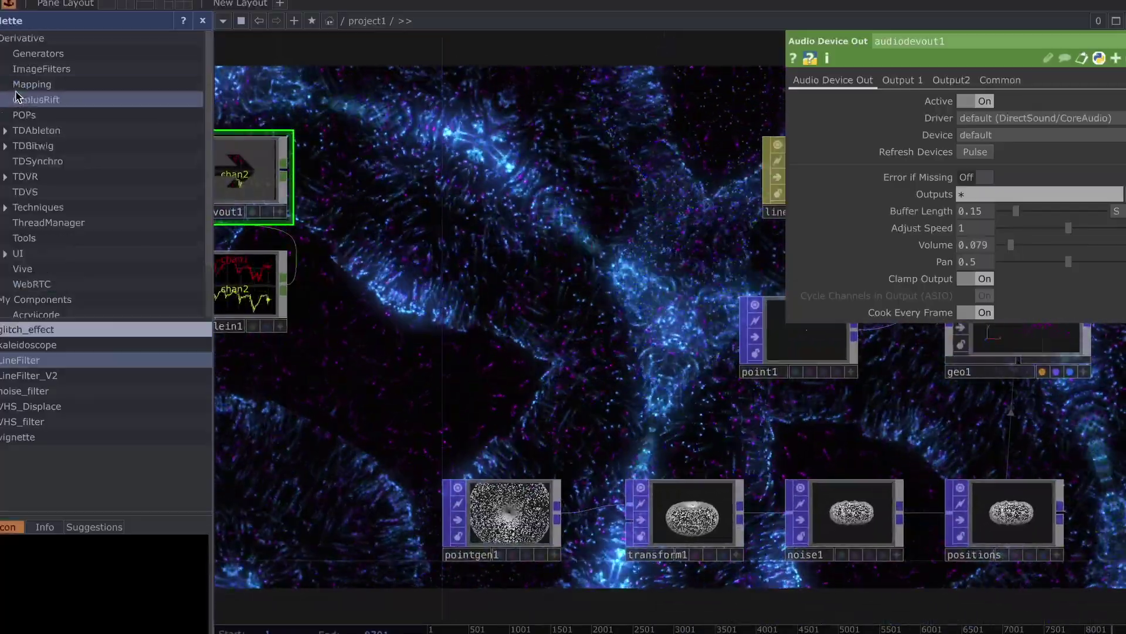
pyautogui.click(39, 54)
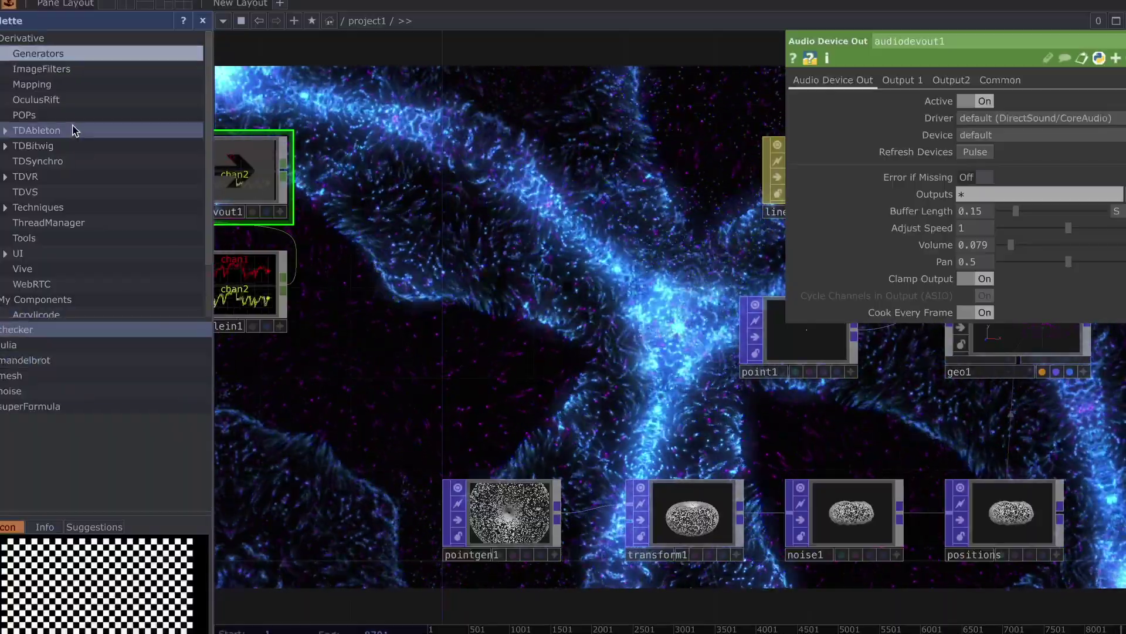
pyautogui.click(35, 239)
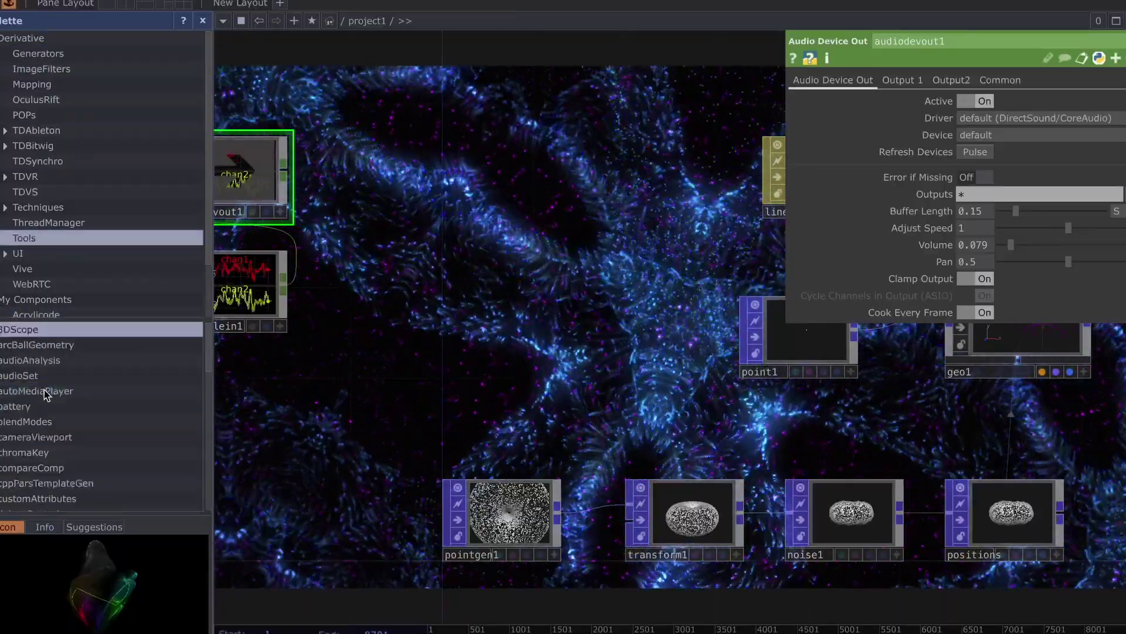
pyautogui.moveTo(32, 362); pyautogui.dragTo(424, 304)
pyautogui.moveTo(300, 298); pyautogui.dragTo(340, 318)
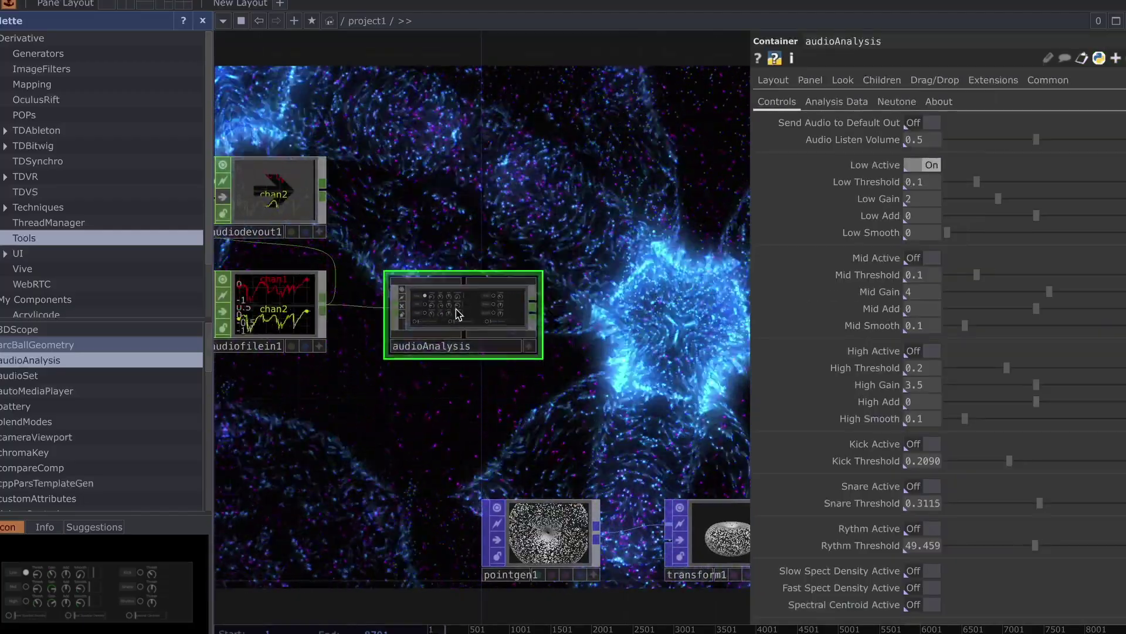
# Connect a Select CHOP to the output of audioAnalysis.
pyautogui.scroll(2, 604, 321)
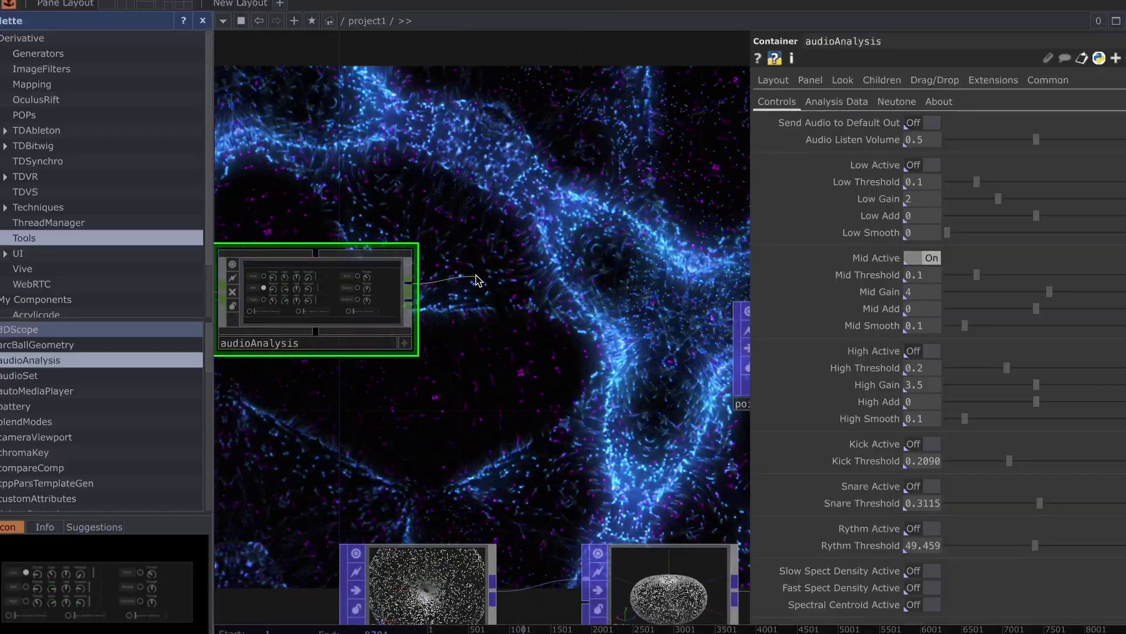
pyautogui.click(476, 275)
pyautogui.write('selec')
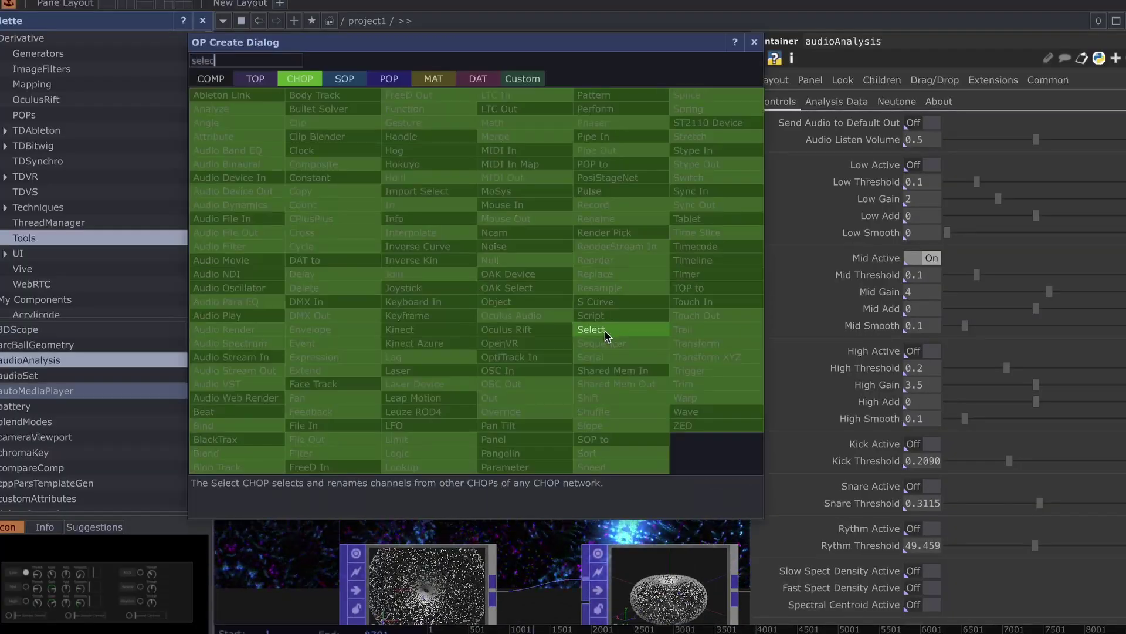
pyautogui.press('Return')
pyautogui.click(539, 311)
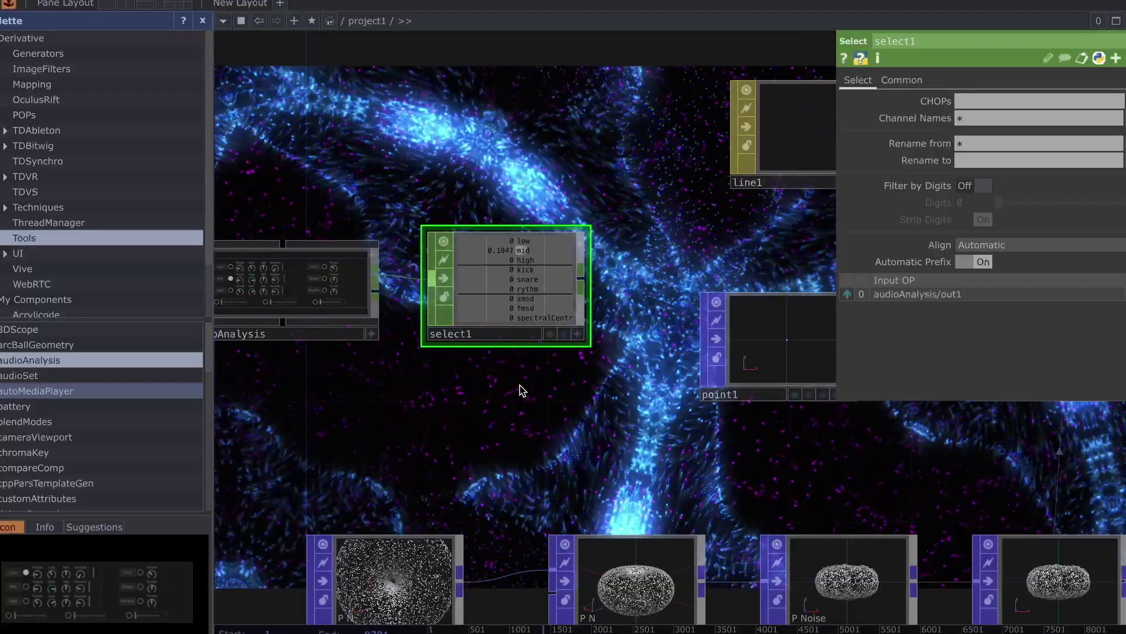
# Add a second Select CHOP below select1 that references select1 and outputs only the mid channel.
pyautogui.moveTo(522, 390); pyautogui.dragTo(568, 314)
pyautogui.press('Tab')
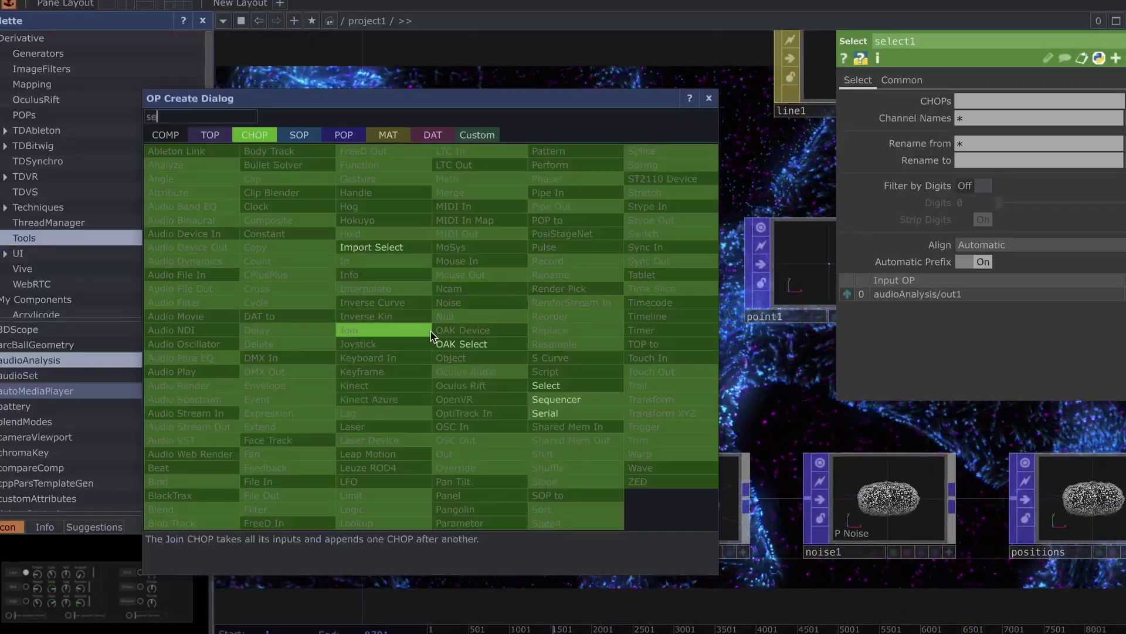
pyautogui.click(545, 385)
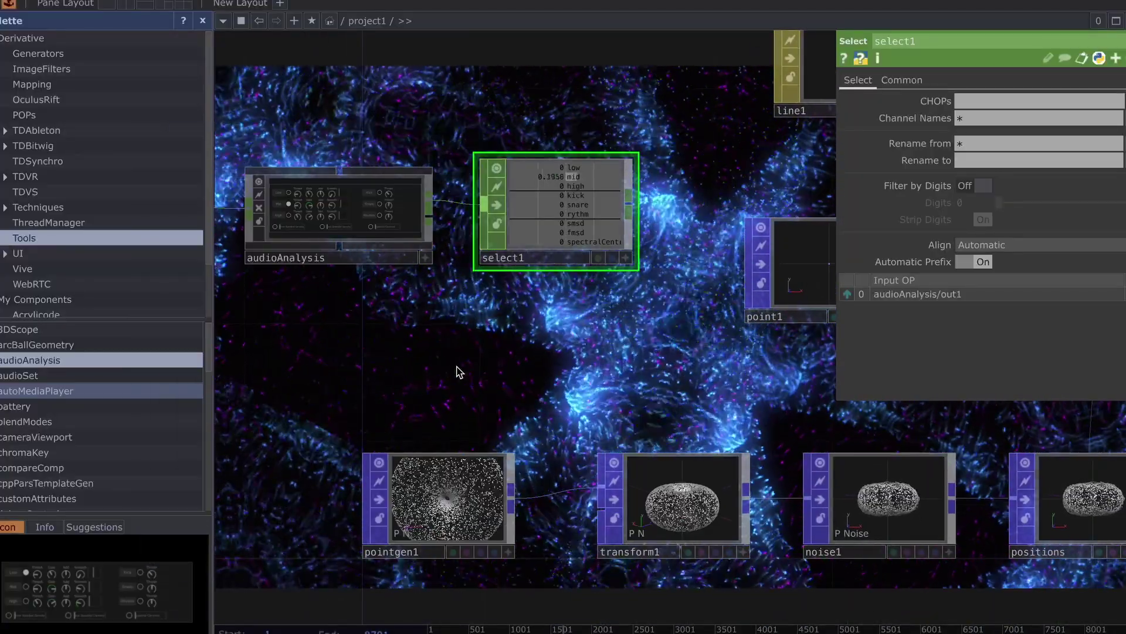
pyautogui.press('Tab')
pyautogui.click(579, 437)
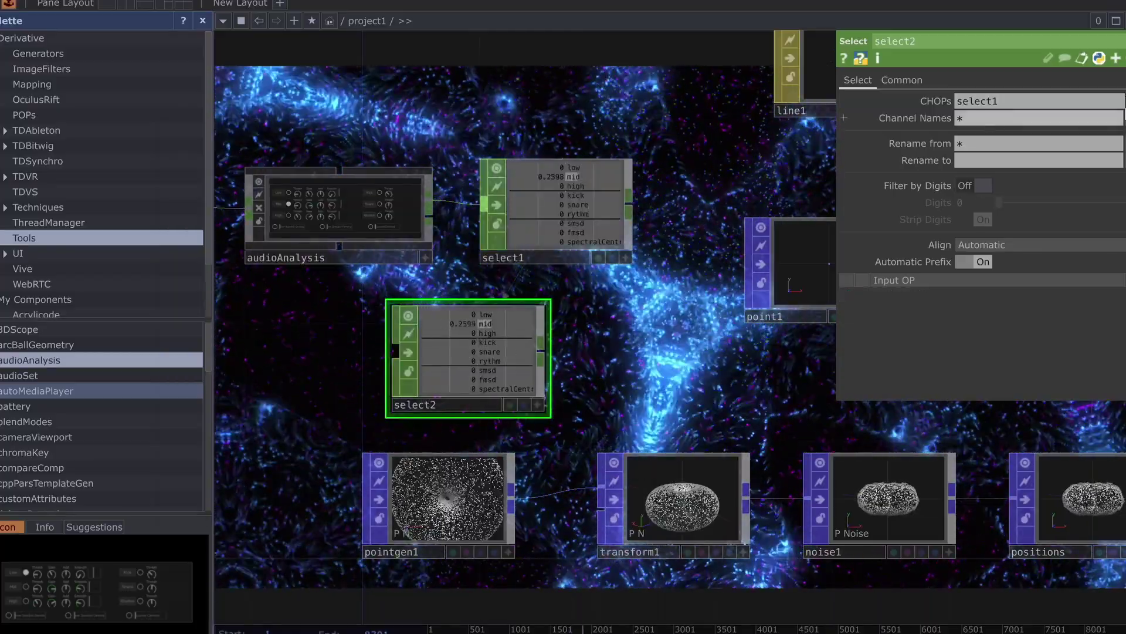
pyautogui.moveTo(620, 334); pyautogui.dragTo(674, 152)
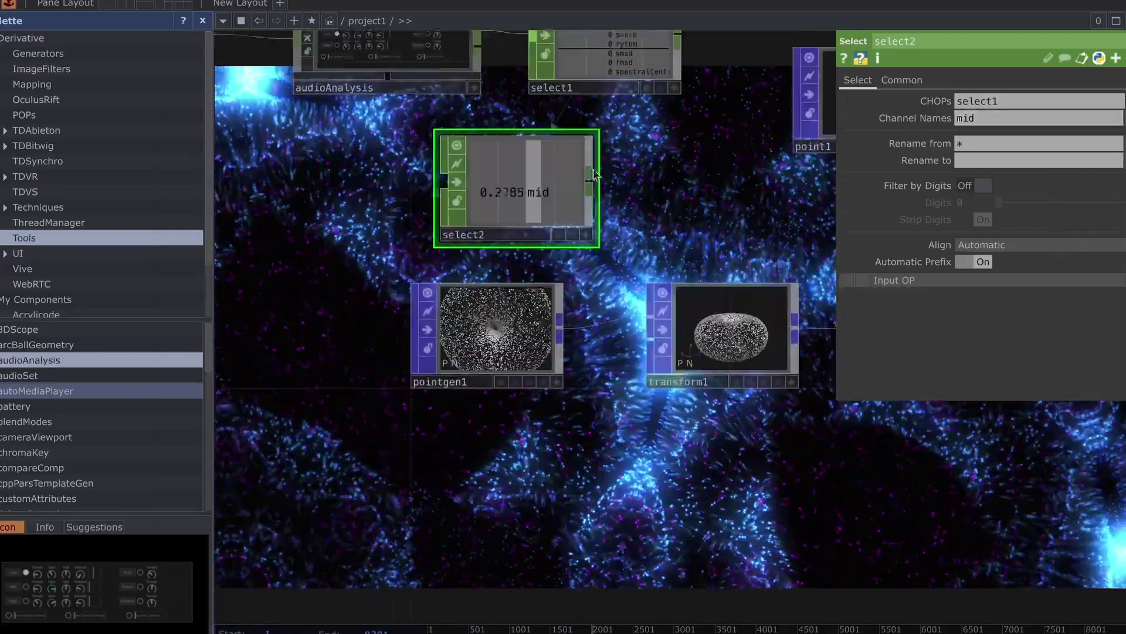
# Move select2 below the pointgen1 node.
pyautogui.moveTo(531, 180); pyautogui.dragTo(414, 445)
pyautogui.moveTo(431, 495); pyautogui.dragTo(432, 551)
pyautogui.moveTo(598, 404); pyautogui.dragTo(536, 238)
pyautogui.moveTo(375, 375); pyautogui.dragTo(431, 403)
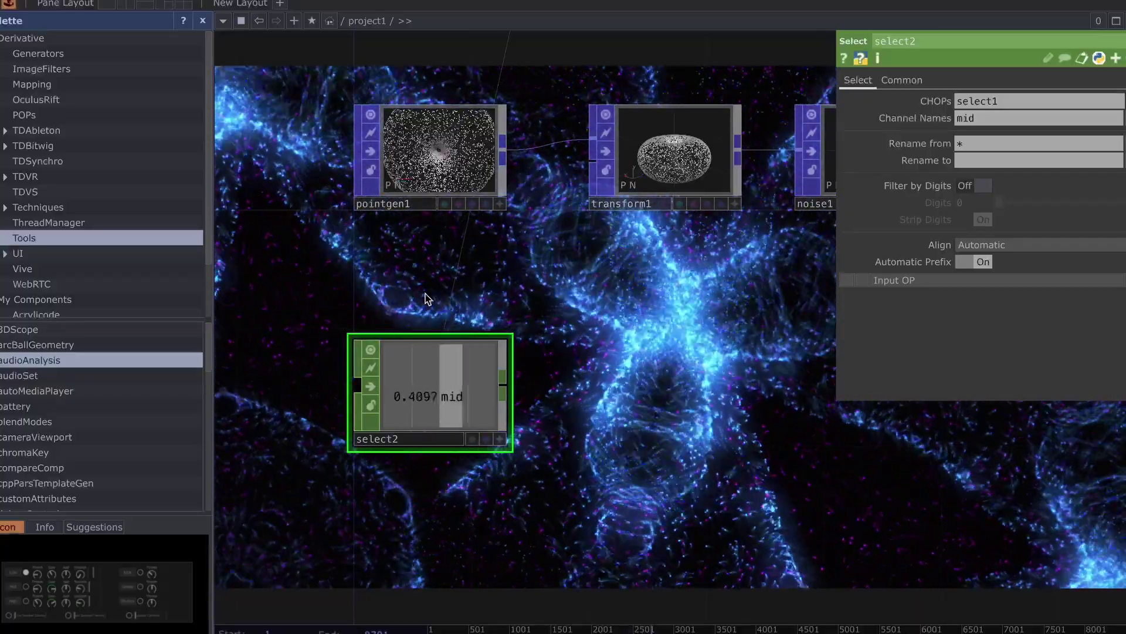
# Connect a Math CHOP to the output of select2 and set its Multiply value to 50.
pyautogui.press('Tab')
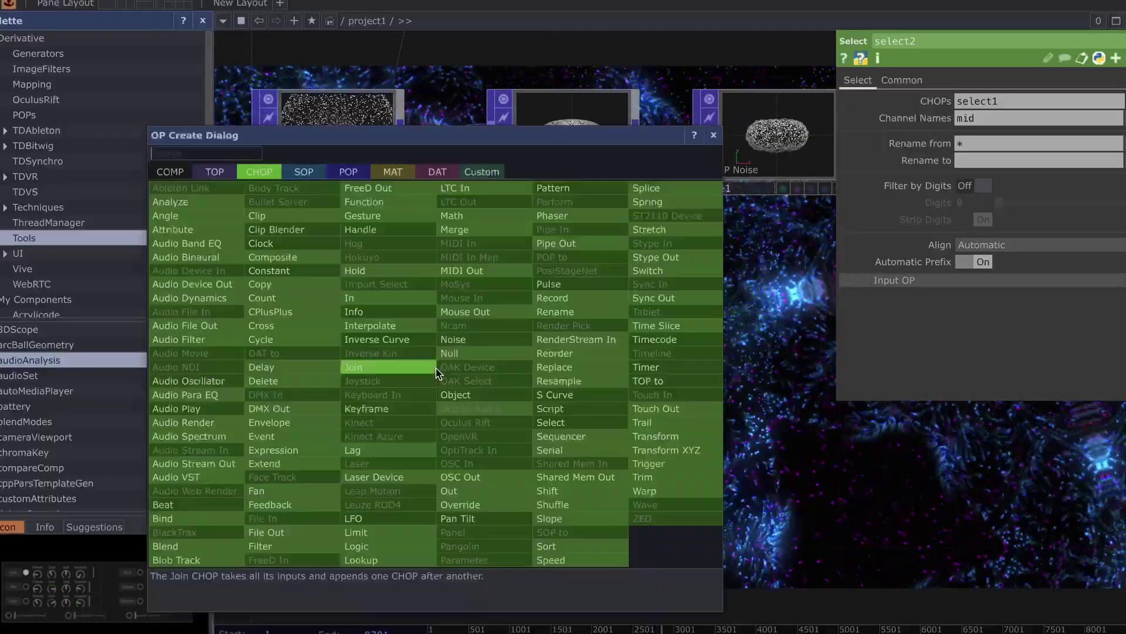
pyautogui.click(483, 215)
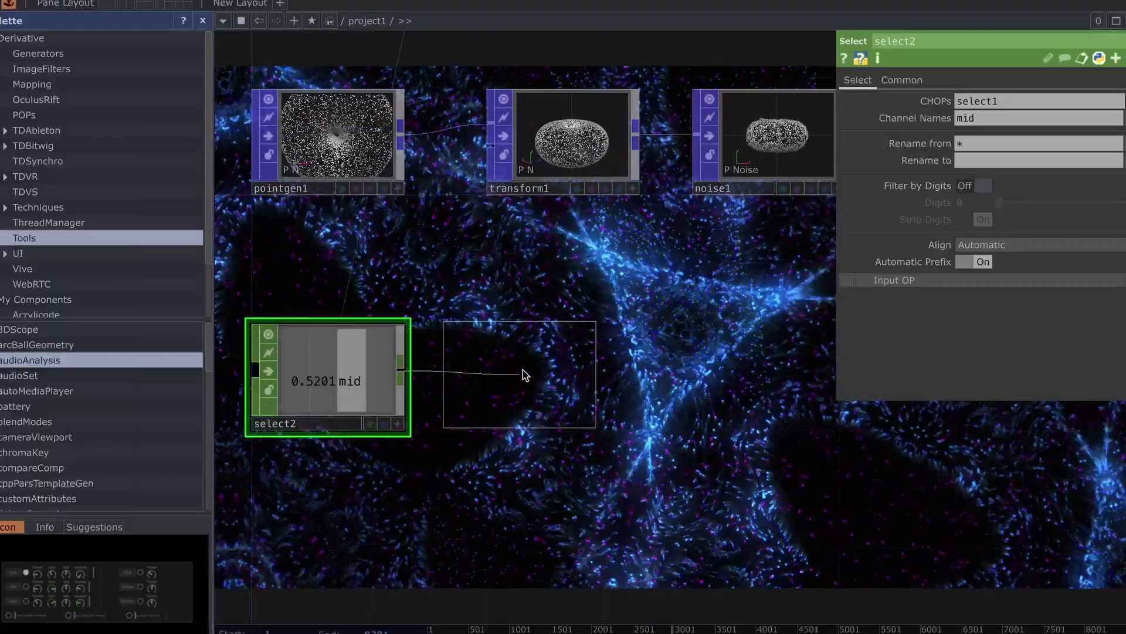
pyautogui.click(531, 374)
pyautogui.click(885, 80)
pyautogui.click(980, 122)
pyautogui.write('50')
pyautogui.press('Return')
# Connect a Speed CHOP to the output of math1 and place it below transform1.
pyautogui.moveTo(511, 269); pyautogui.dragTo(540, 263)
pyautogui.moveTo(262, 297); pyautogui.dragTo(699, 445, button='right')
pyautogui.moveTo(560, 373); pyautogui.dragTo(385, 373)
pyautogui.moveTo(650, 311); pyautogui.dragTo(548, 329)
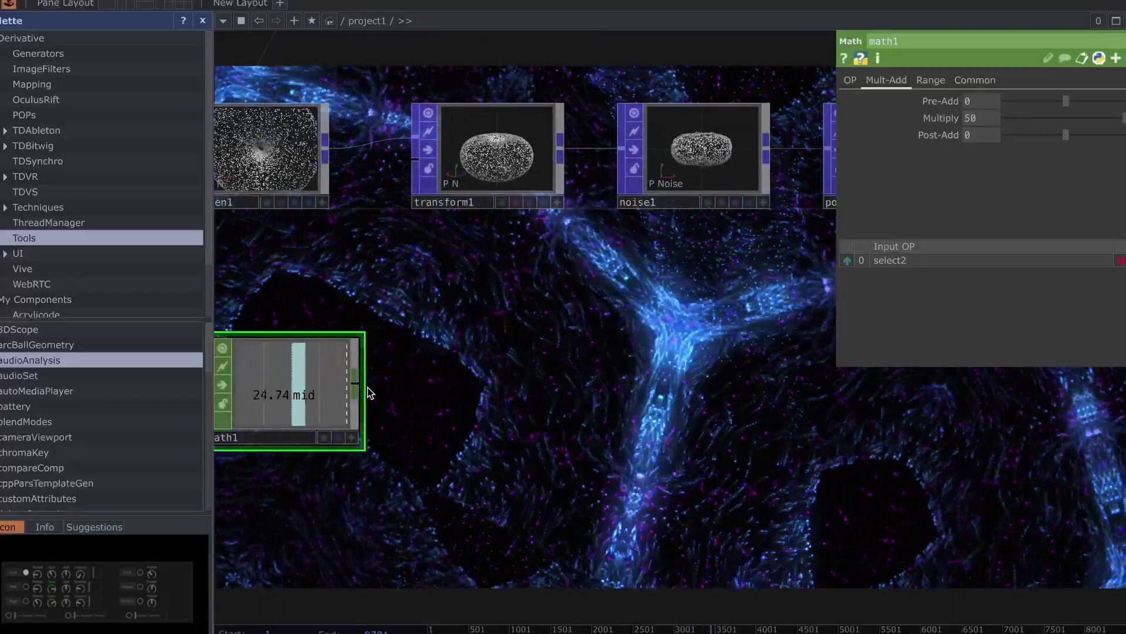
pyautogui.click(417, 385)
pyautogui.write('speed')
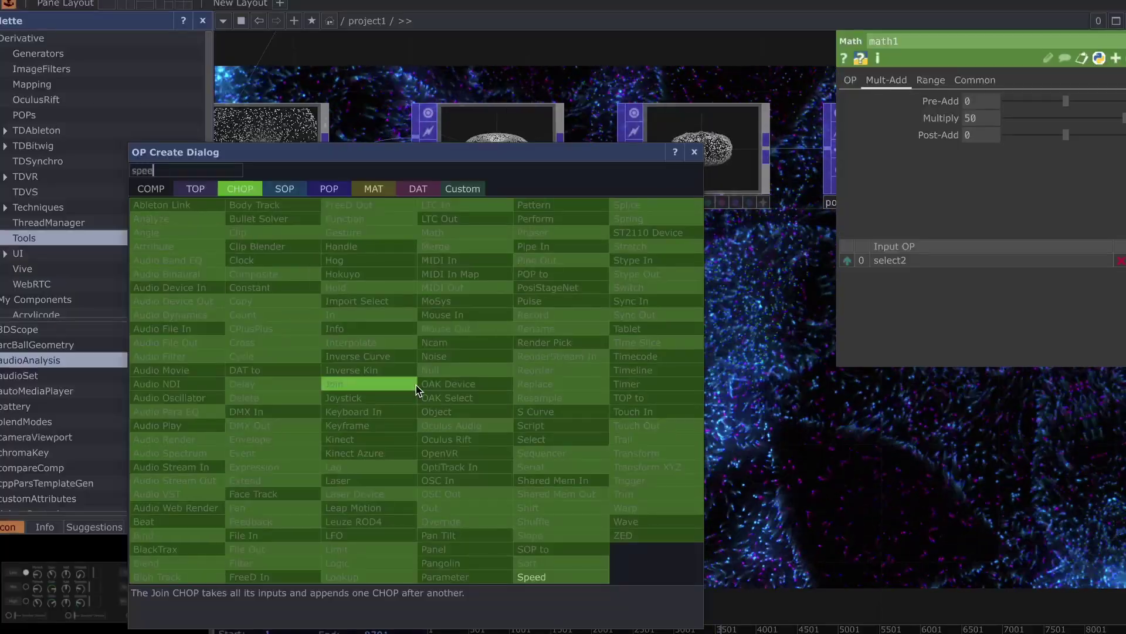
pyautogui.click(541, 578)
pyautogui.click(506, 399)
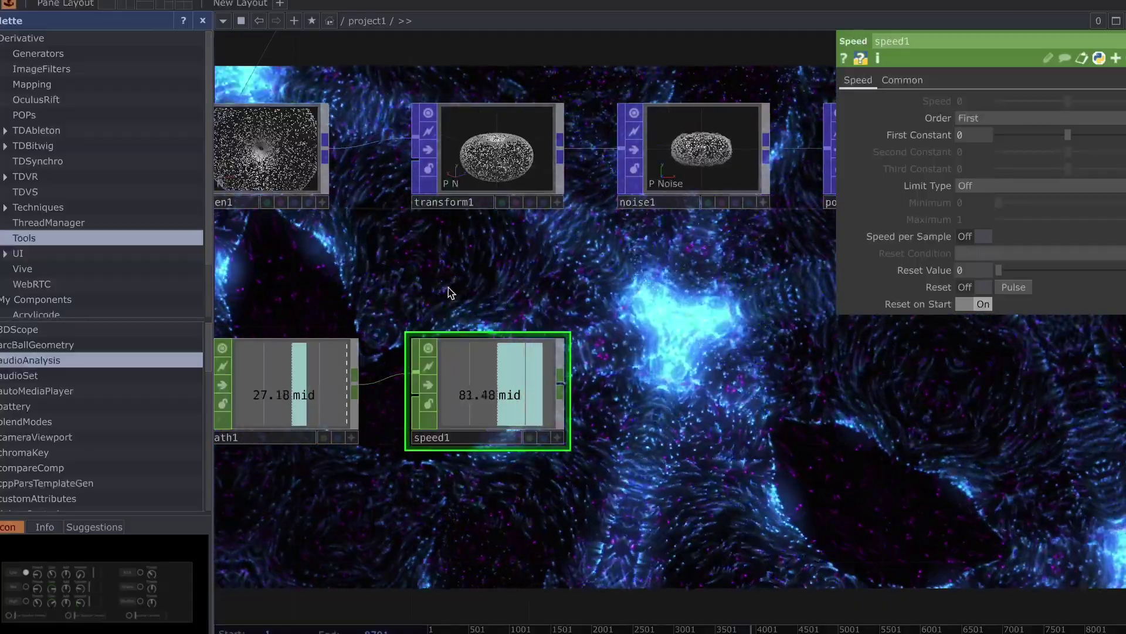
# Drive transform1's Y rotation with the mid channel of speed1 and close the palette.
pyautogui.moveTo(445, 291); pyautogui.dragTo(423, 326)
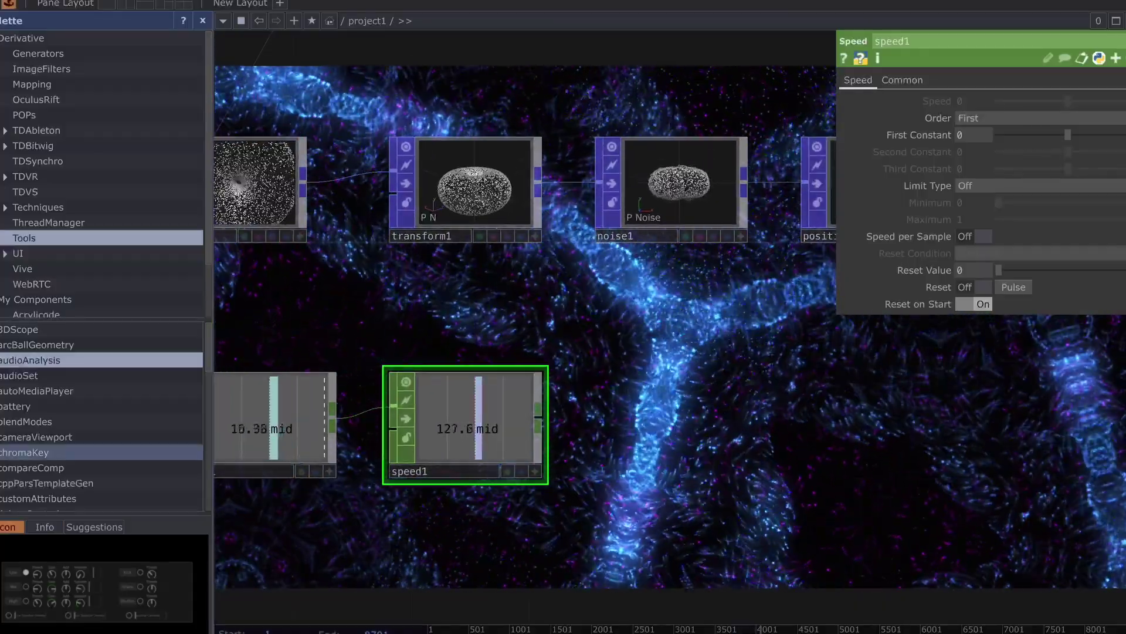
pyautogui.click(471, 180)
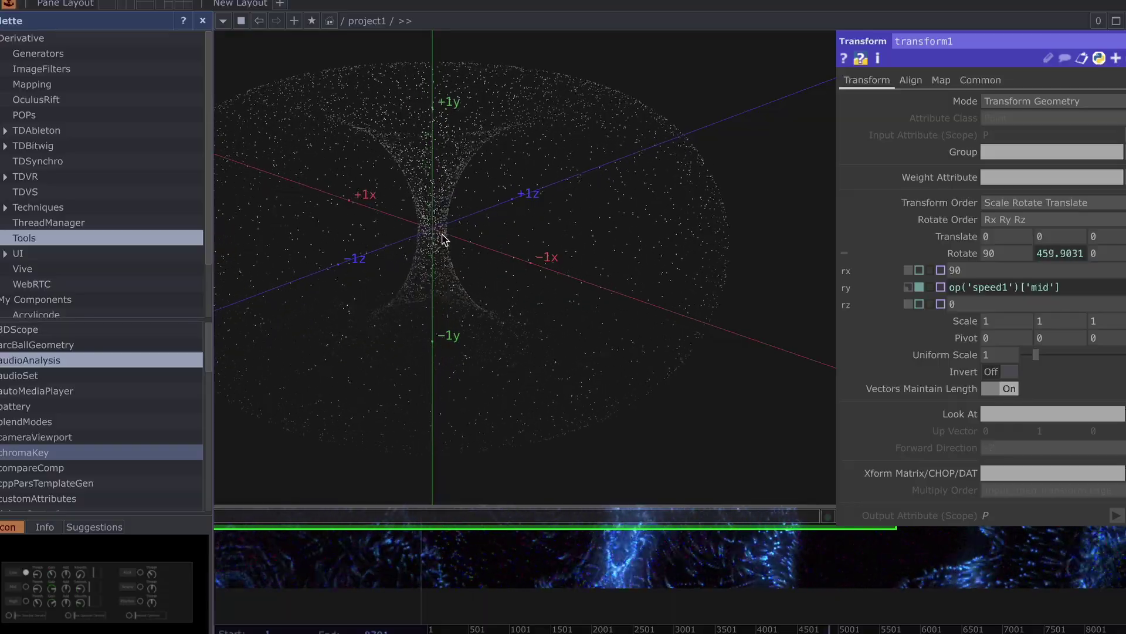
pyautogui.click(17, 5)
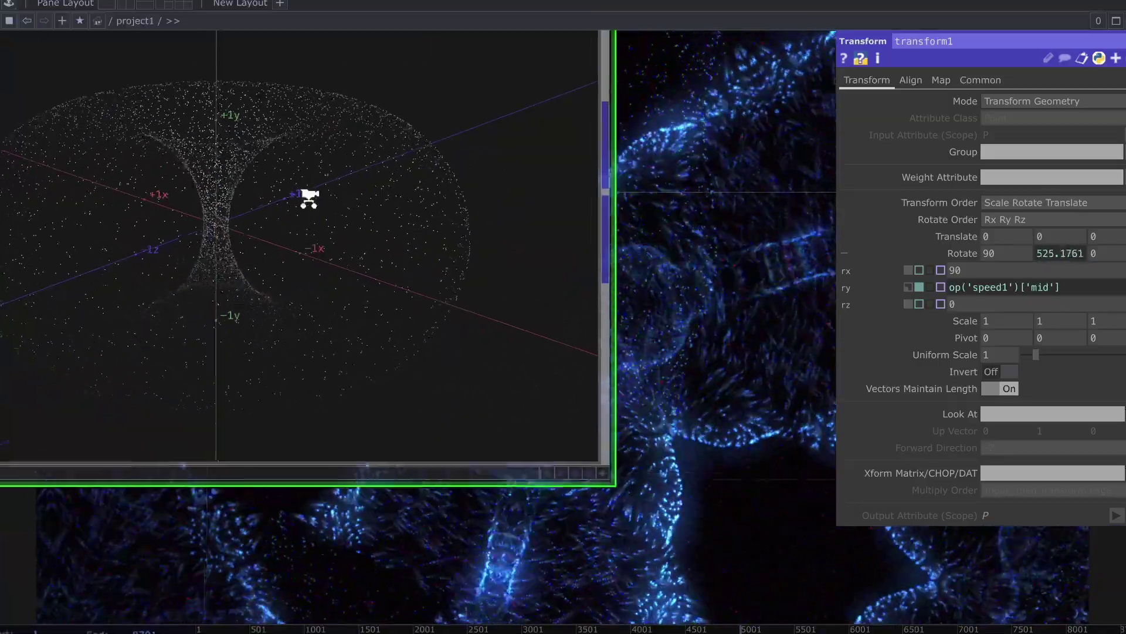
# Look over the whole network, from the POP and render nodes to the feedback chain, with the audio-driven rotation running.
pyautogui.scroll(-10, 309, 198)
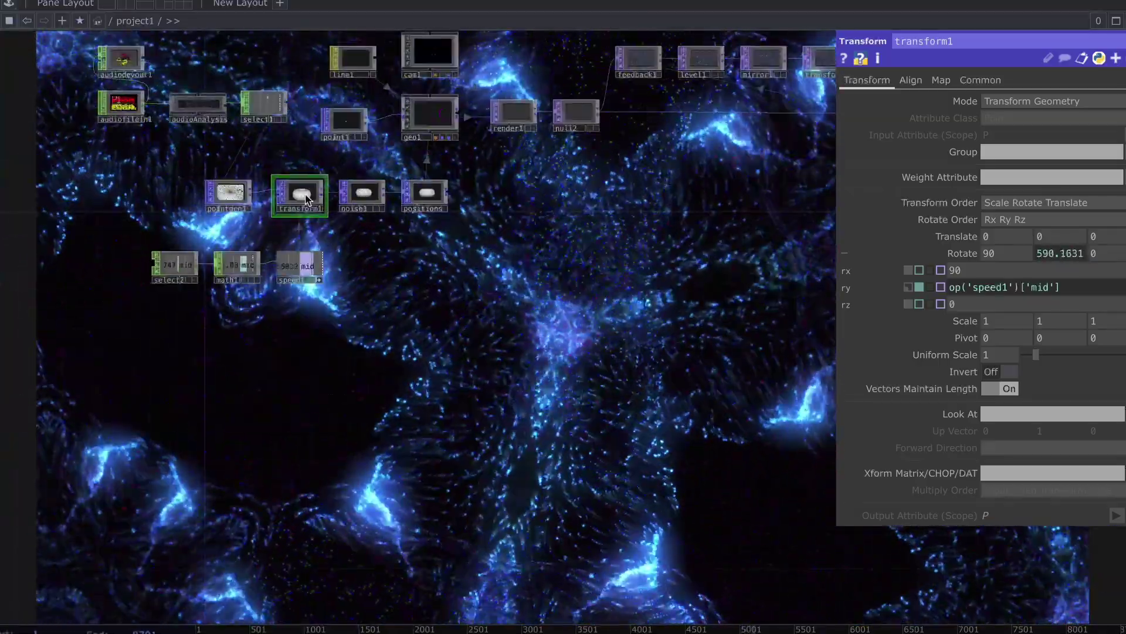
pyautogui.moveTo(623, 150); pyautogui.dragTo(566, 336)
pyautogui.moveTo(791, 385); pyautogui.dragTo(332, 422)
pyautogui.moveTo(450, 413); pyautogui.dragTo(380, 410)
pyautogui.moveTo(450, 391); pyautogui.dragTo(769, 408)
pyautogui.scroll(7, 653, 386)
pyautogui.moveTo(480, 406); pyautogui.dragTo(748, 482)
pyautogui.scroll(3, 748, 482)
pyautogui.scroll(-3, 736, 493)
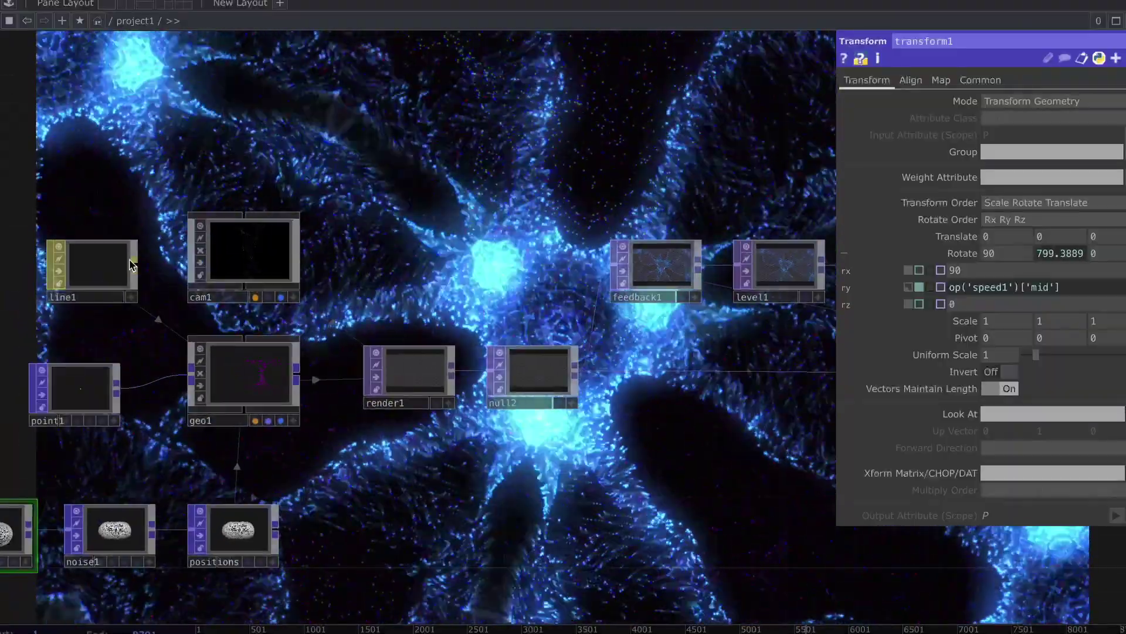
pyautogui.click(121, 265)
pyautogui.moveTo(473, 275); pyautogui.dragTo(310, 245)
pyautogui.moveTo(486, 369); pyautogui.dragTo(334, 391)
pyautogui.click(477, 246)
pyautogui.moveTo(586, 289); pyautogui.dragTo(417, 279)
pyautogui.click(417, 251)
# Try a horizontal scale of 1.1 on transform2 in the feedback chain and set it back to 1.
pyautogui.click(560, 235)
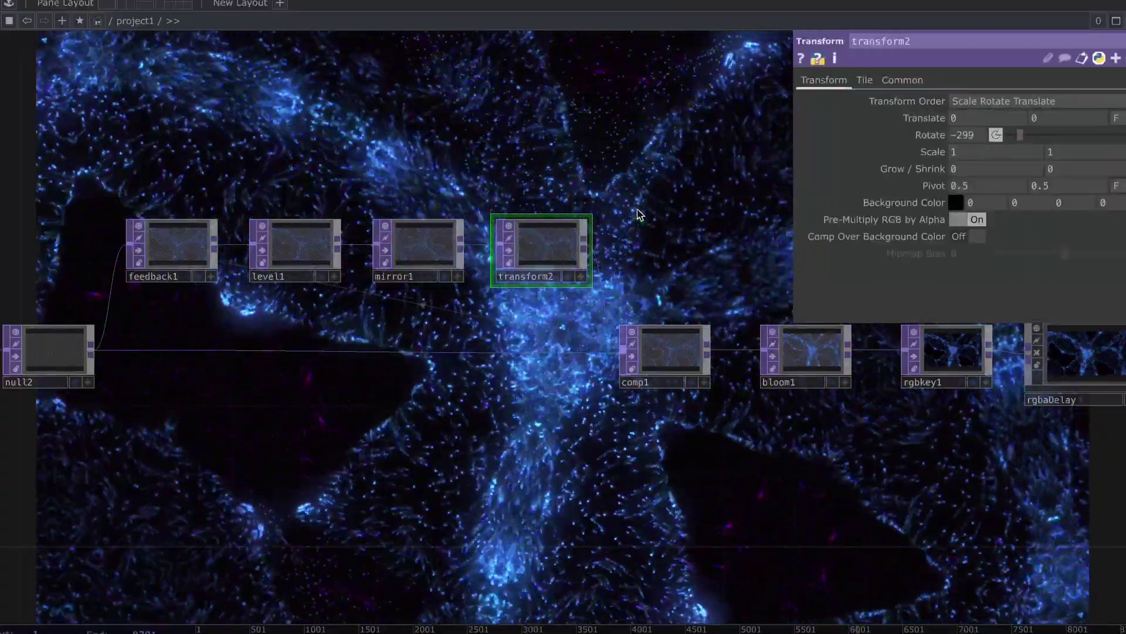
pyautogui.click(994, 154)
pyautogui.write('.1')
pyautogui.press('Return')
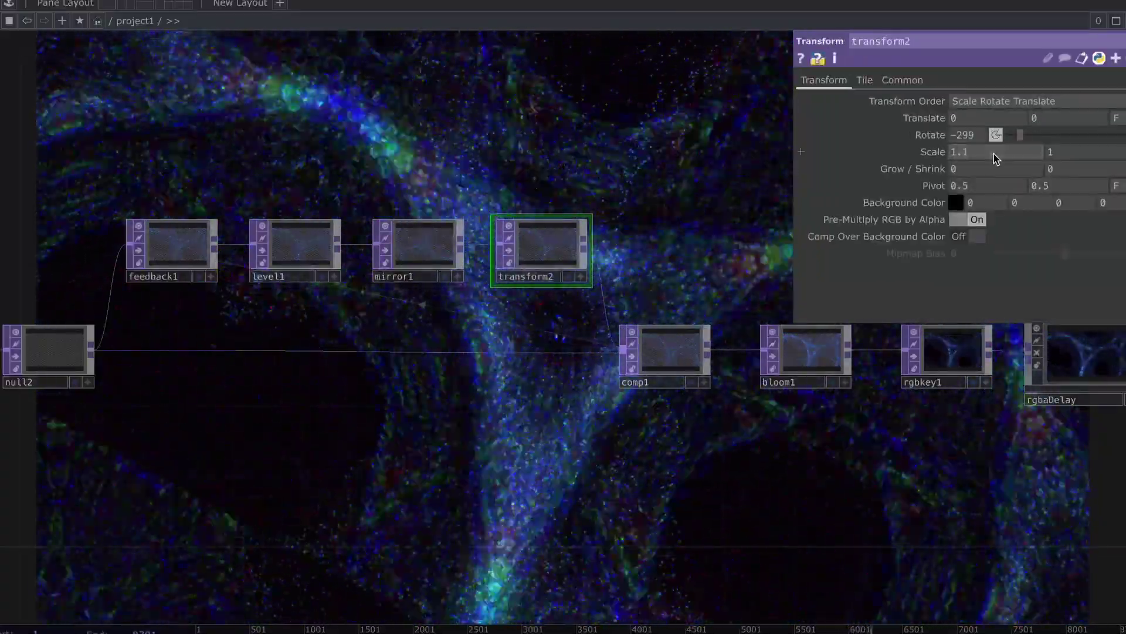
pyautogui.click(994, 154)
pyautogui.write('1')
pyautogui.press('Return')
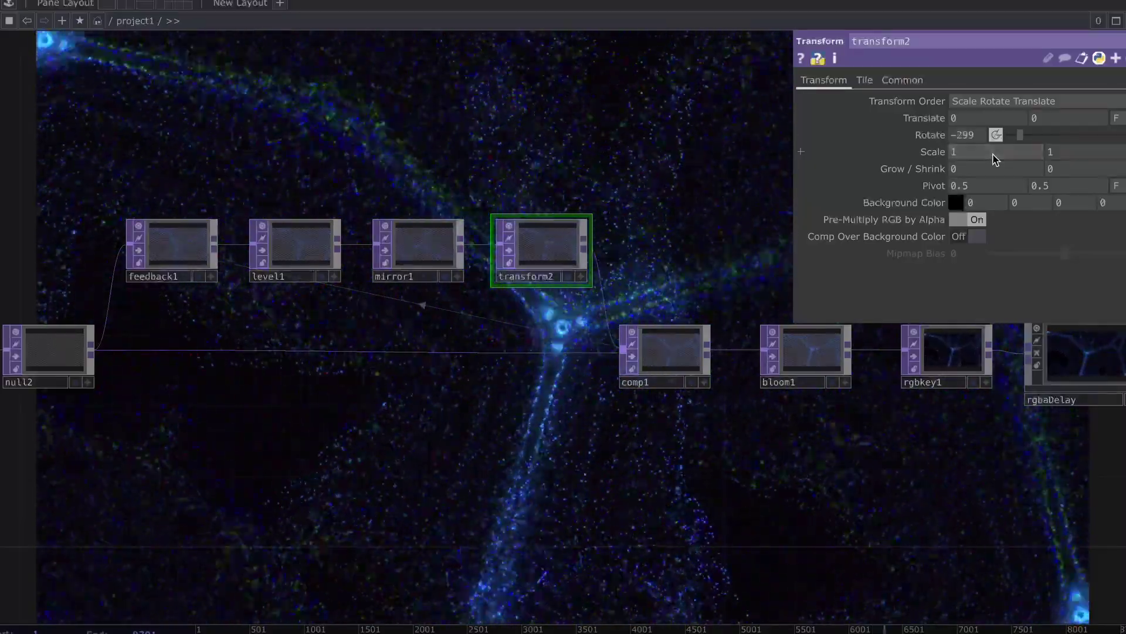
# Check transform2's tile settings, try a horizontal translation of 0.01, and set the translation back to 0.
pyautogui.click(864, 80)
pyautogui.click(902, 82)
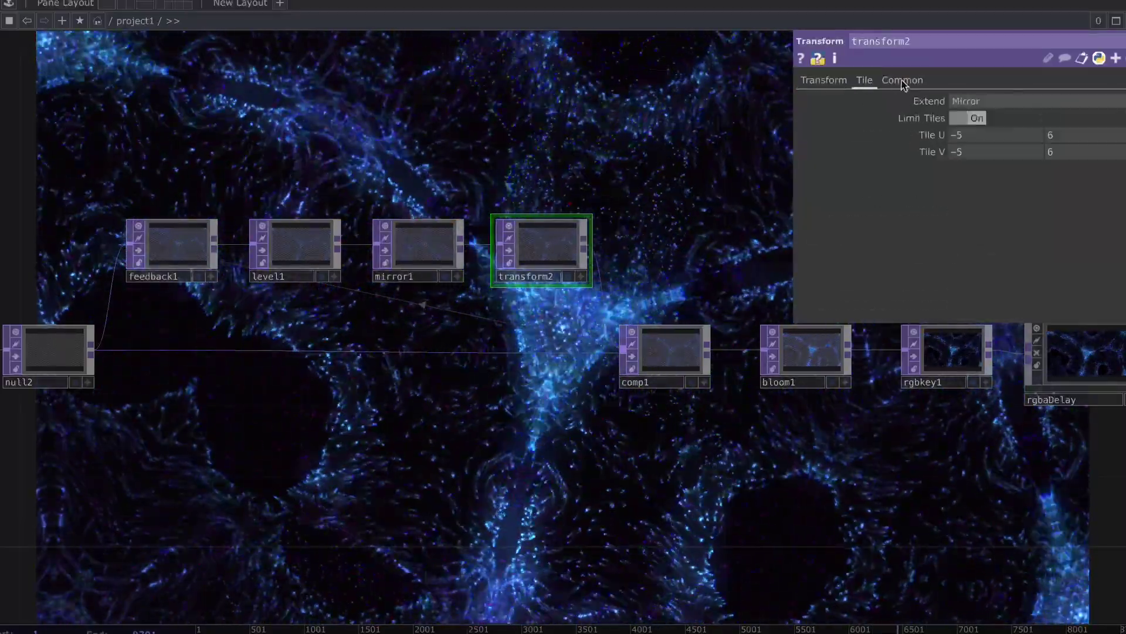
pyautogui.click(823, 80)
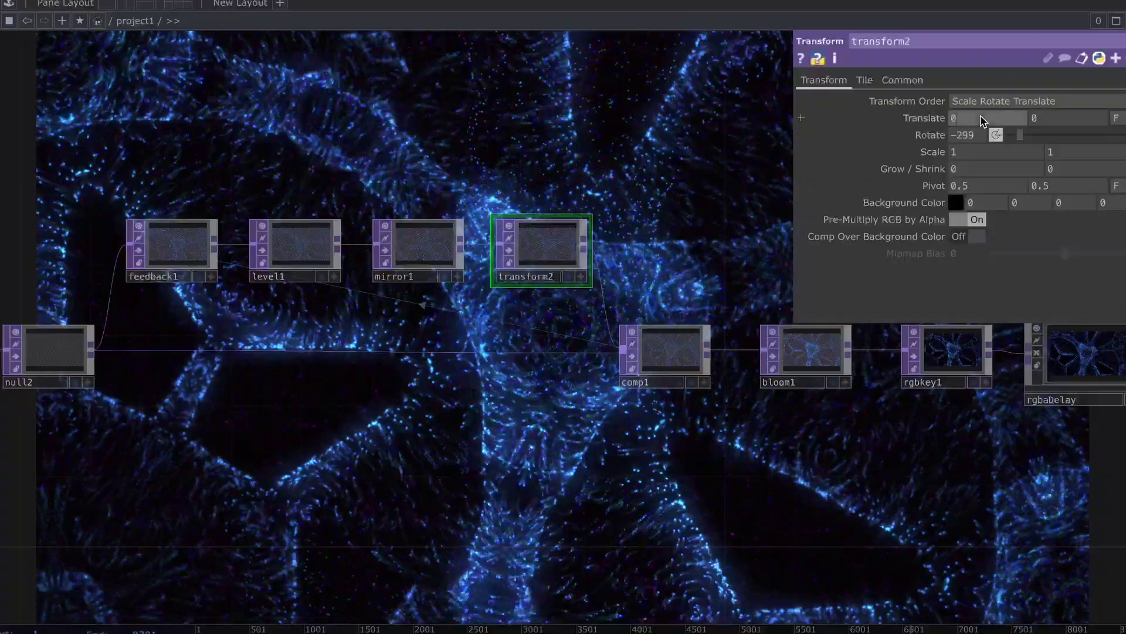
pyautogui.write('.01')
pyautogui.press('Return')
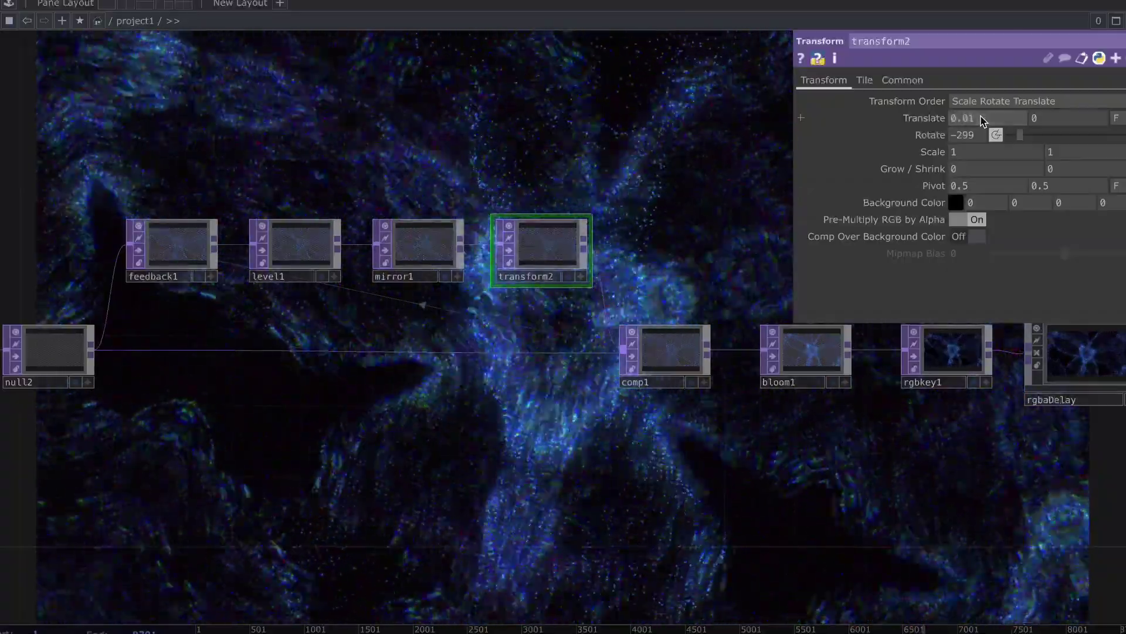
pyautogui.moveTo(661, 219); pyautogui.dragTo(547, 346)
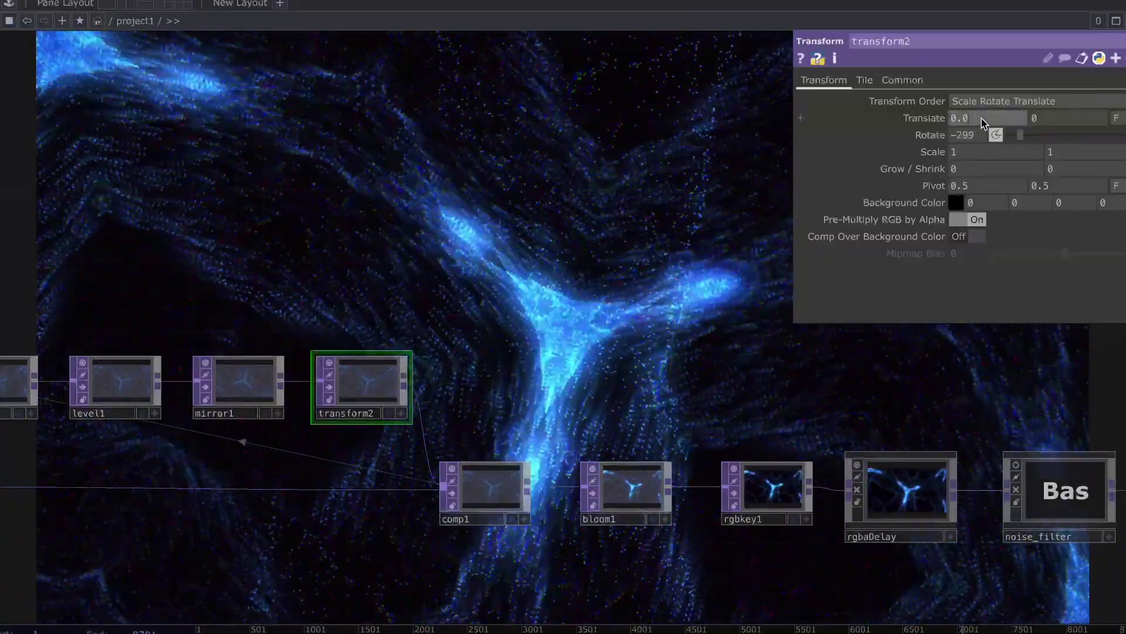
pyautogui.press('BackSpace')
pyautogui.press('BackSpace')
pyautogui.press('Return')
pyautogui.moveTo(633, 350); pyautogui.dragTo(630, 349)
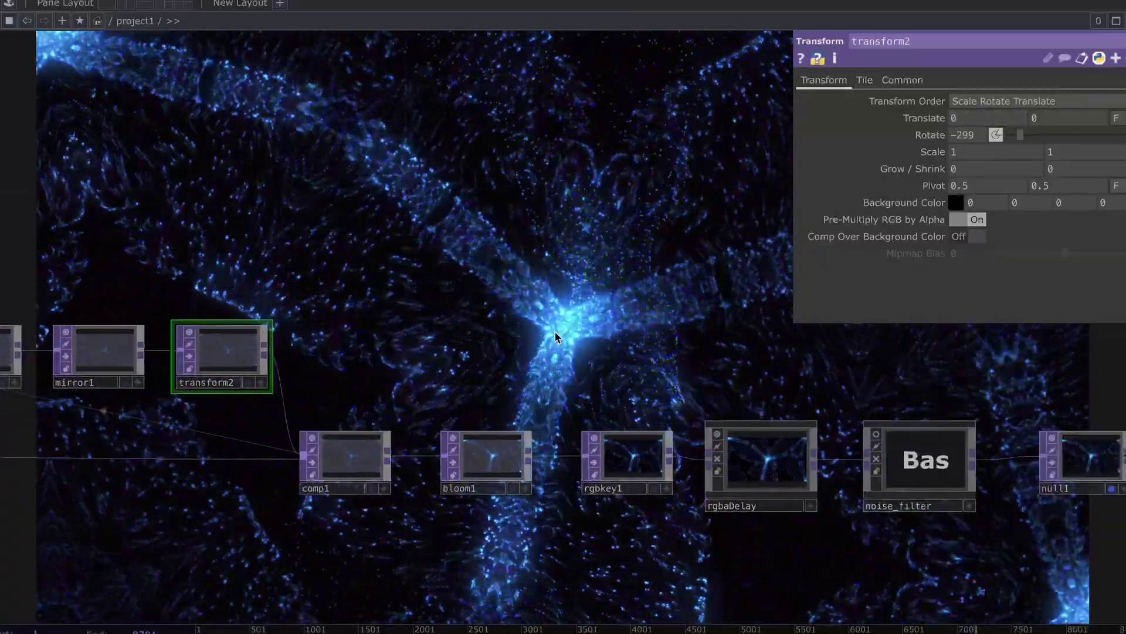